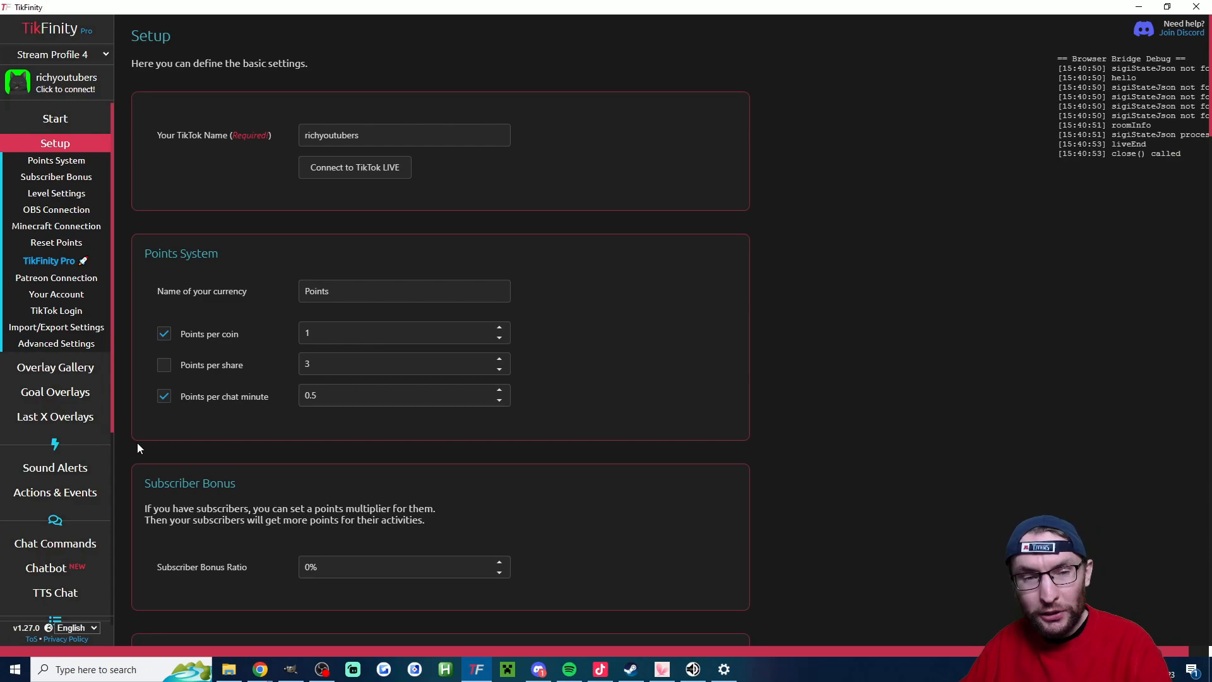
Review the Sound Alerts page with its new-alert form and the basic options on the Setup page
left_click(79, 470)
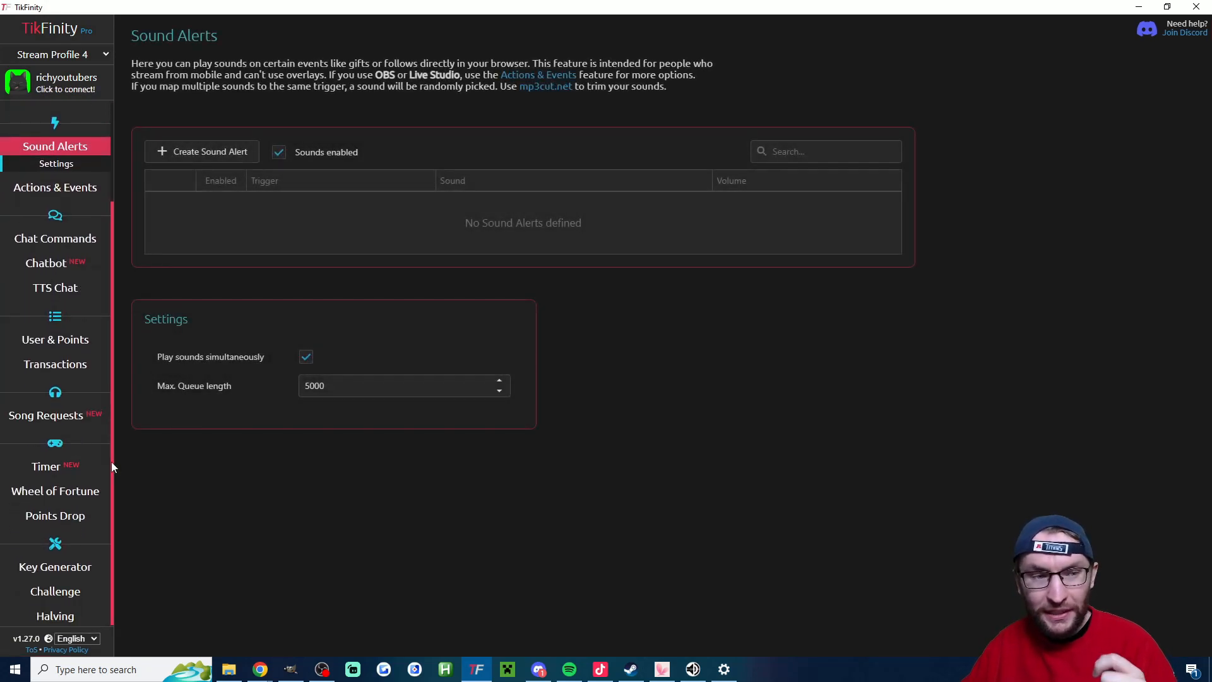
left_click(231, 154)
left_click(416, 212)
scroll(391, 303, "down", 8)
scroll(382, 335, "down", 12)
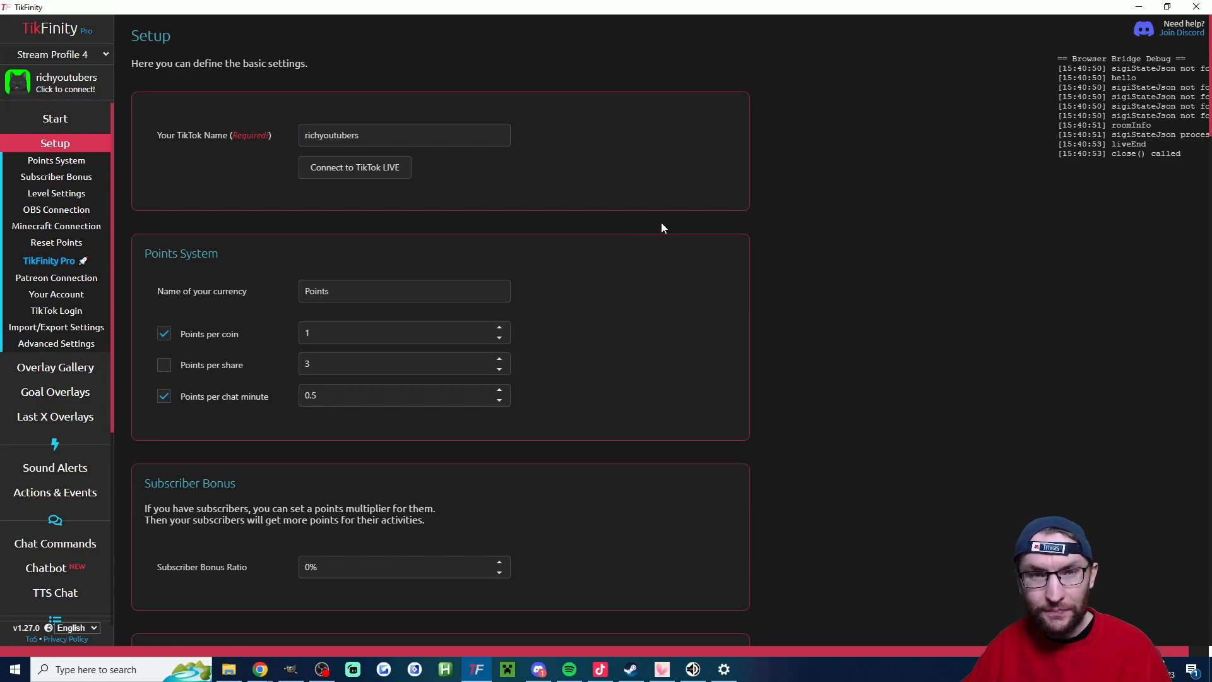
scroll(656, 231, "down", 20)
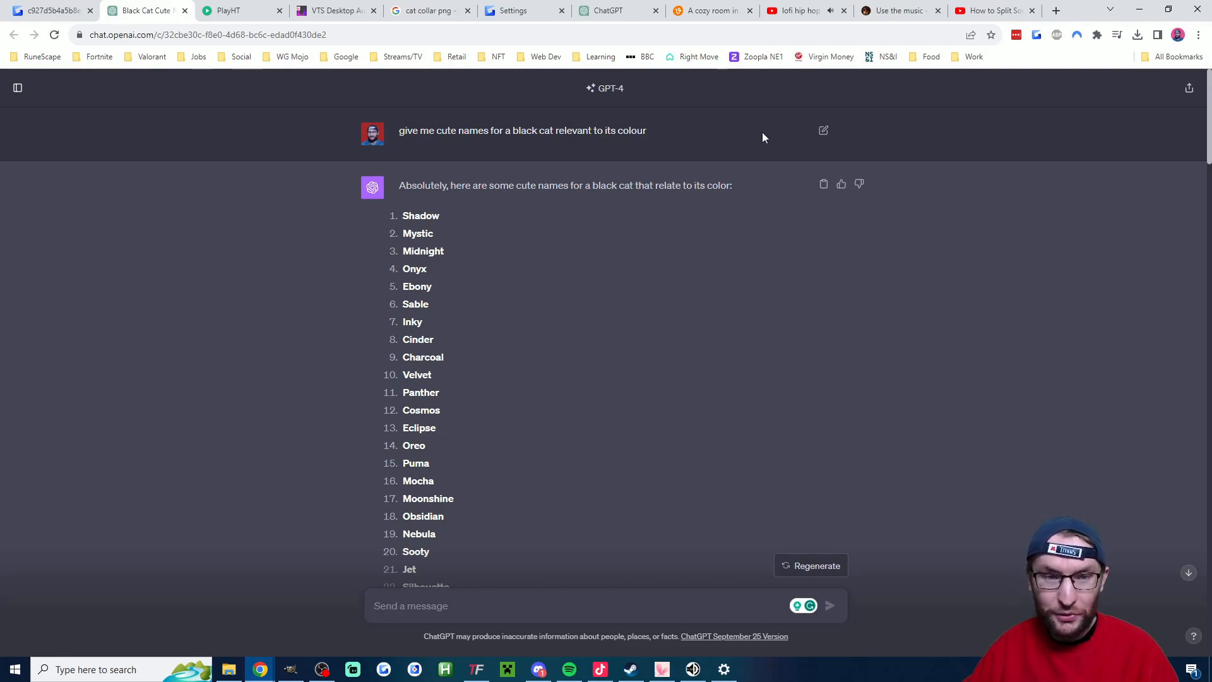
Read through the ChatGPT conversation about black cat names and the witty comments Shadow says for virtual gifts
scroll(767, 244, "down", 9)
scroll(666, 284, "down", 2)
scroll(615, 320, "up", 10)
double_click(427, 215)
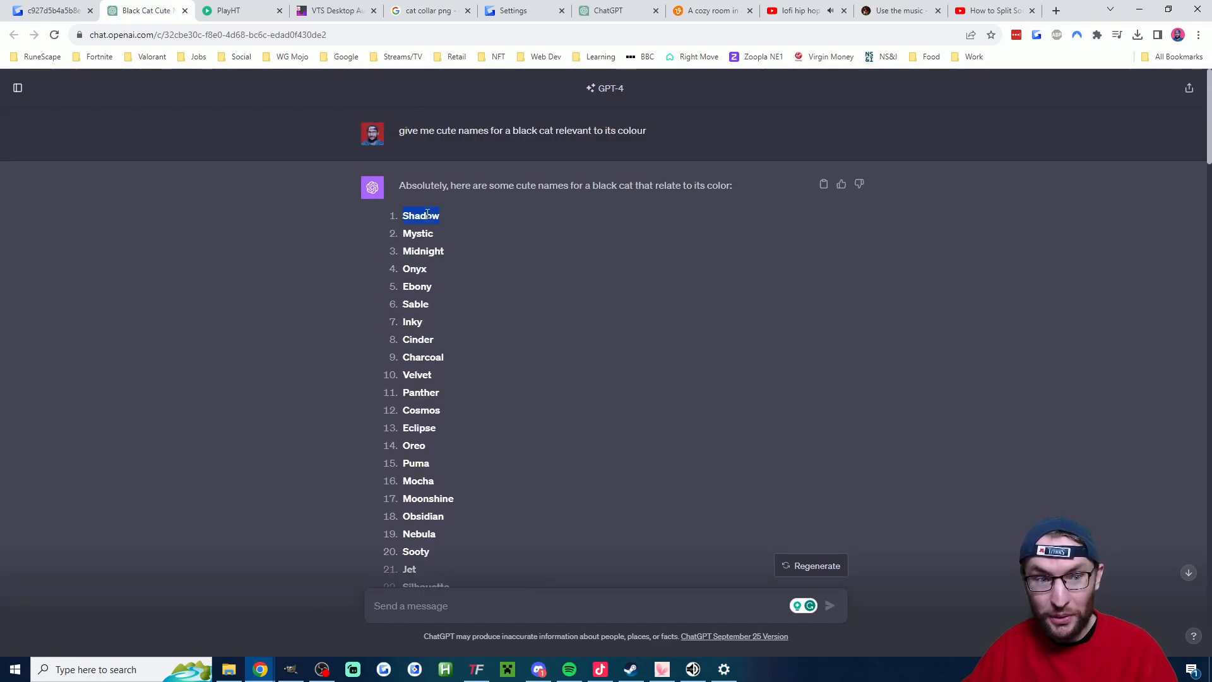
scroll(567, 224, "down", 15)
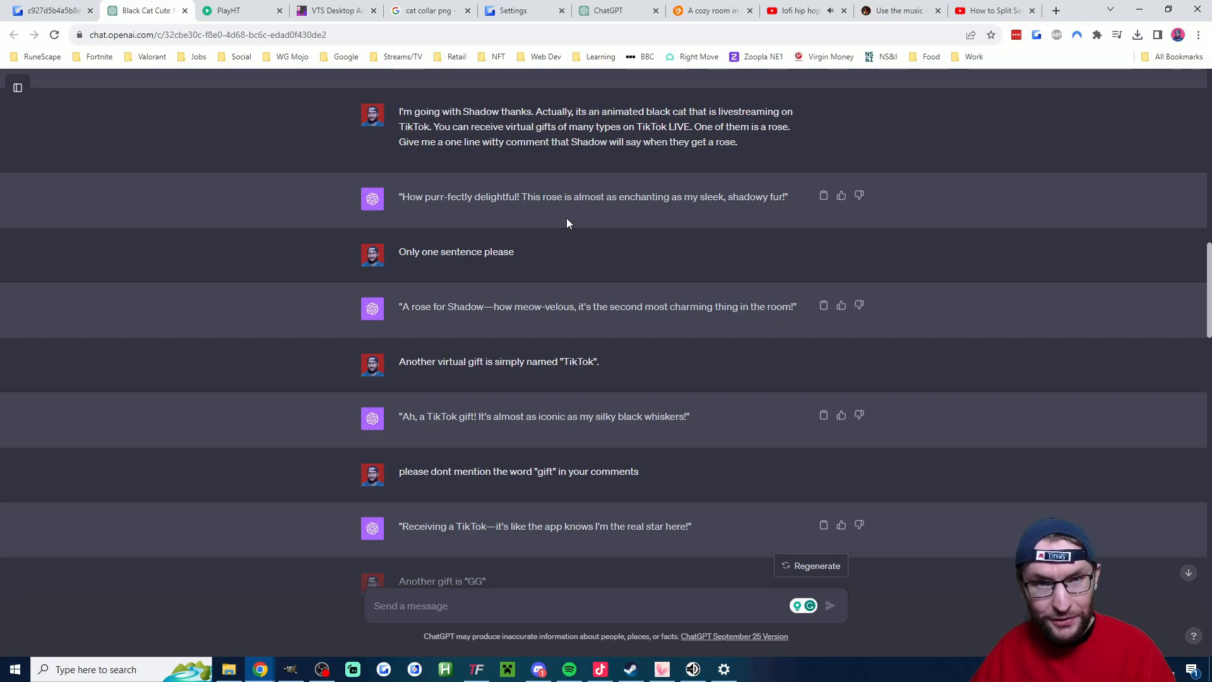
left_click_drag(482, 142, 549, 144)
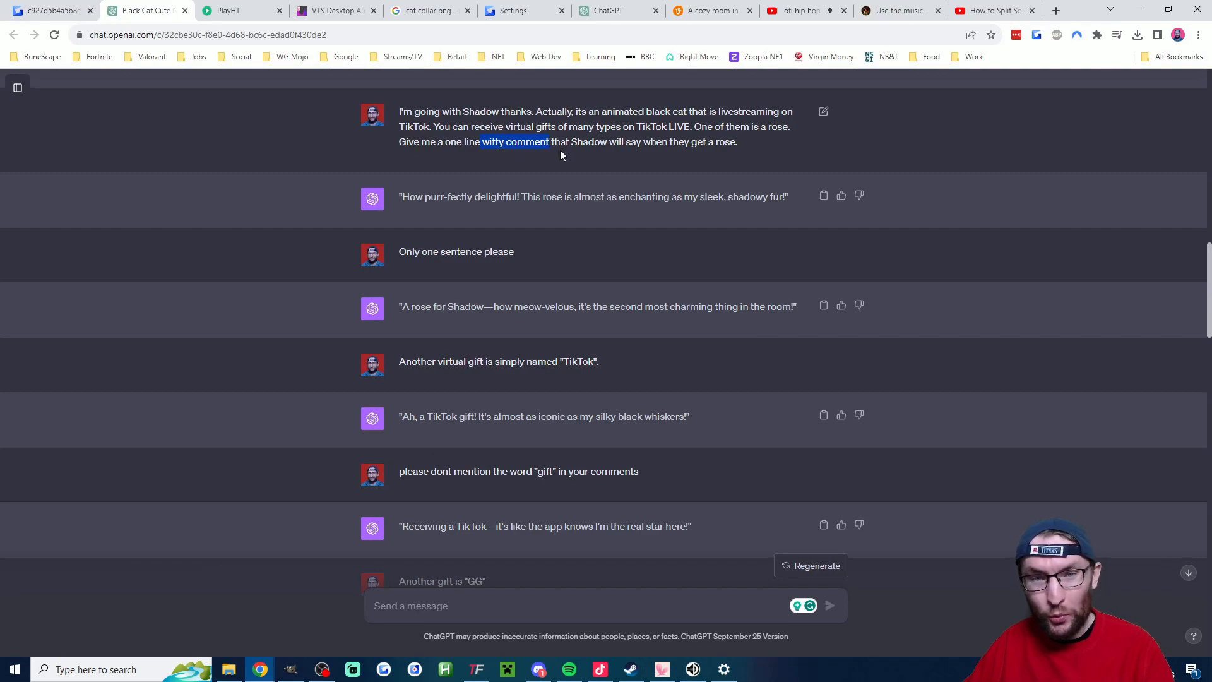
left_click(507, 200)
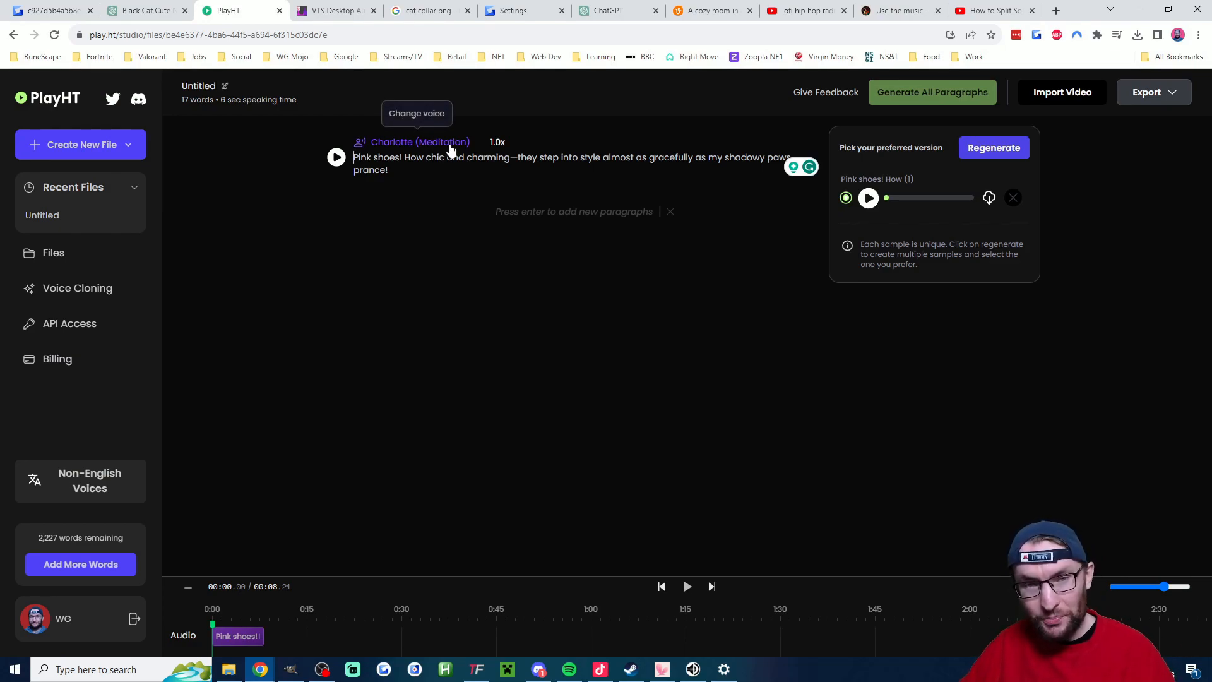
Compare the ChatGPT lines with the PlayHT voice file and inspect the gift voice WAV files in the Black Cat folder
key("ctrl+shift+Tab")
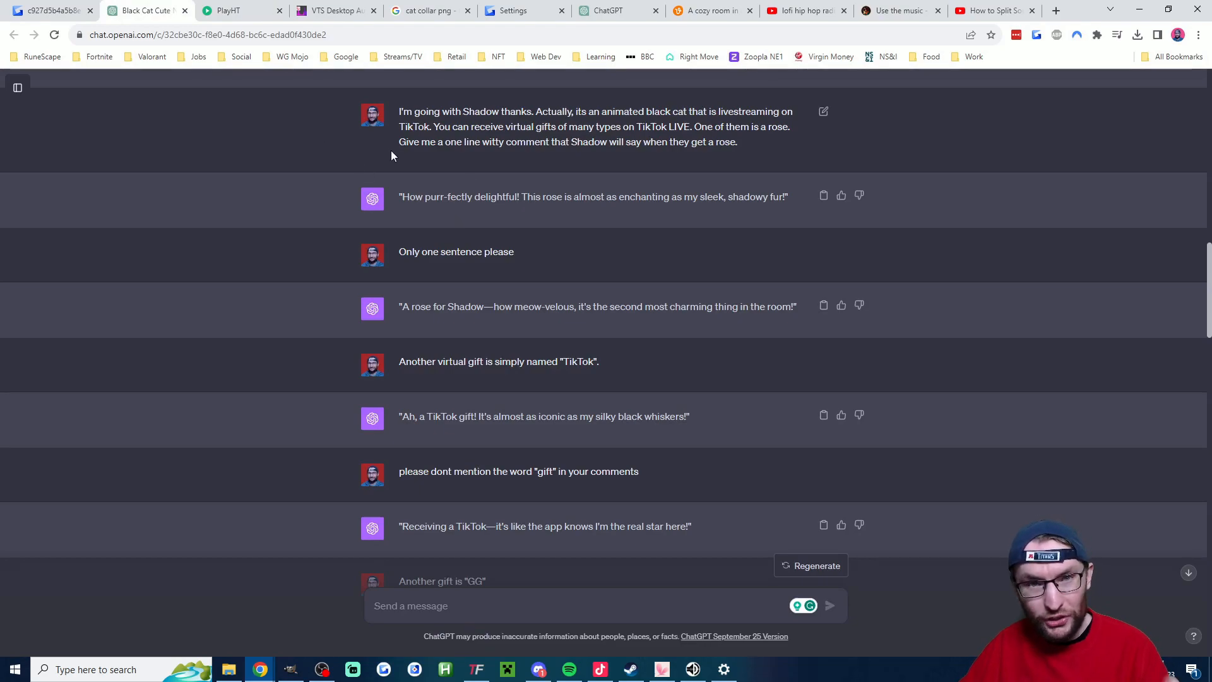
left_click(234, 11)
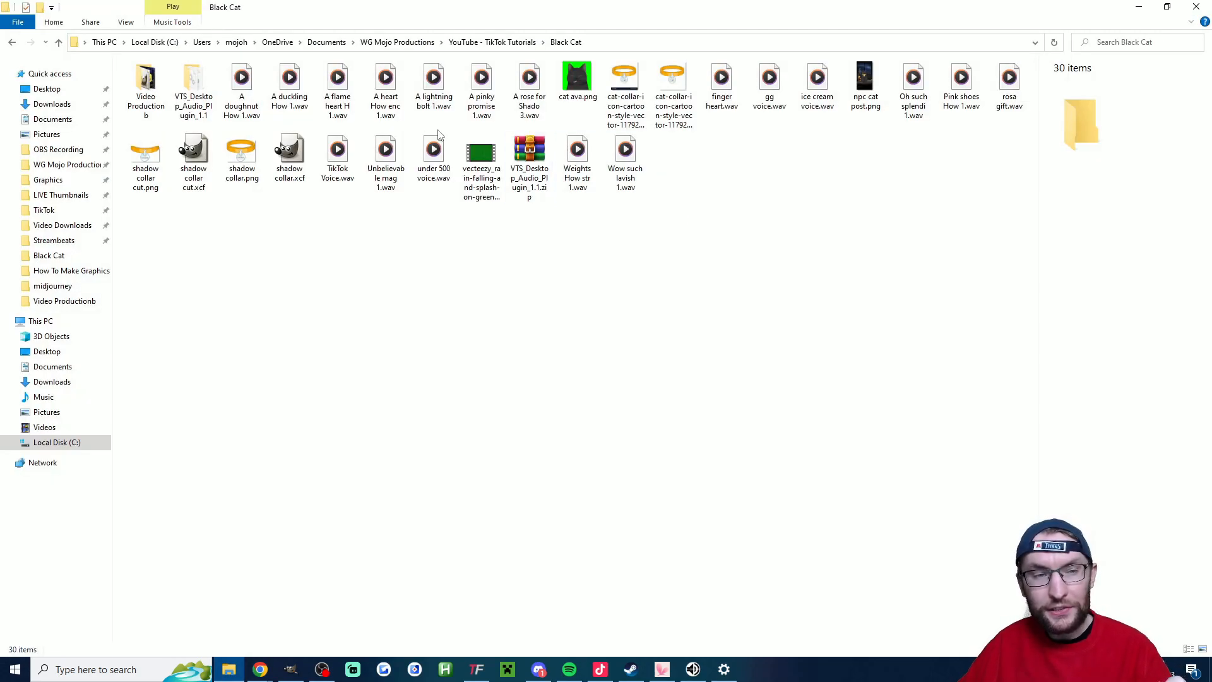
left_click(242, 95)
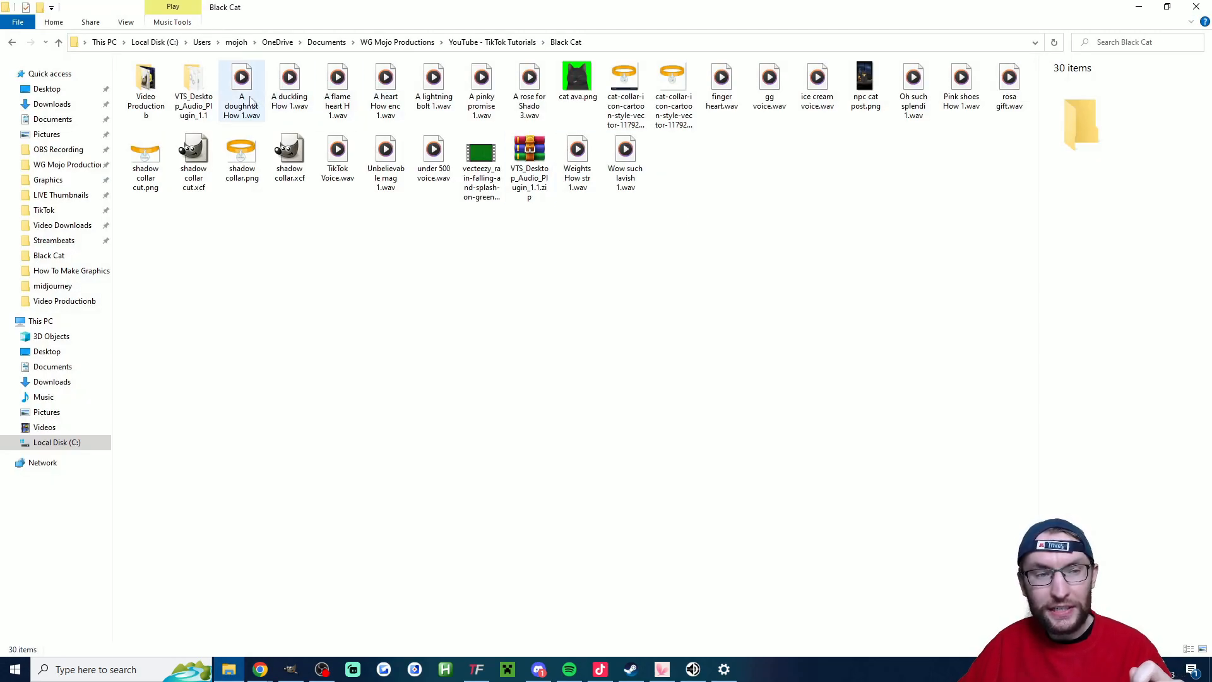
left_click(297, 101)
left_click(338, 94)
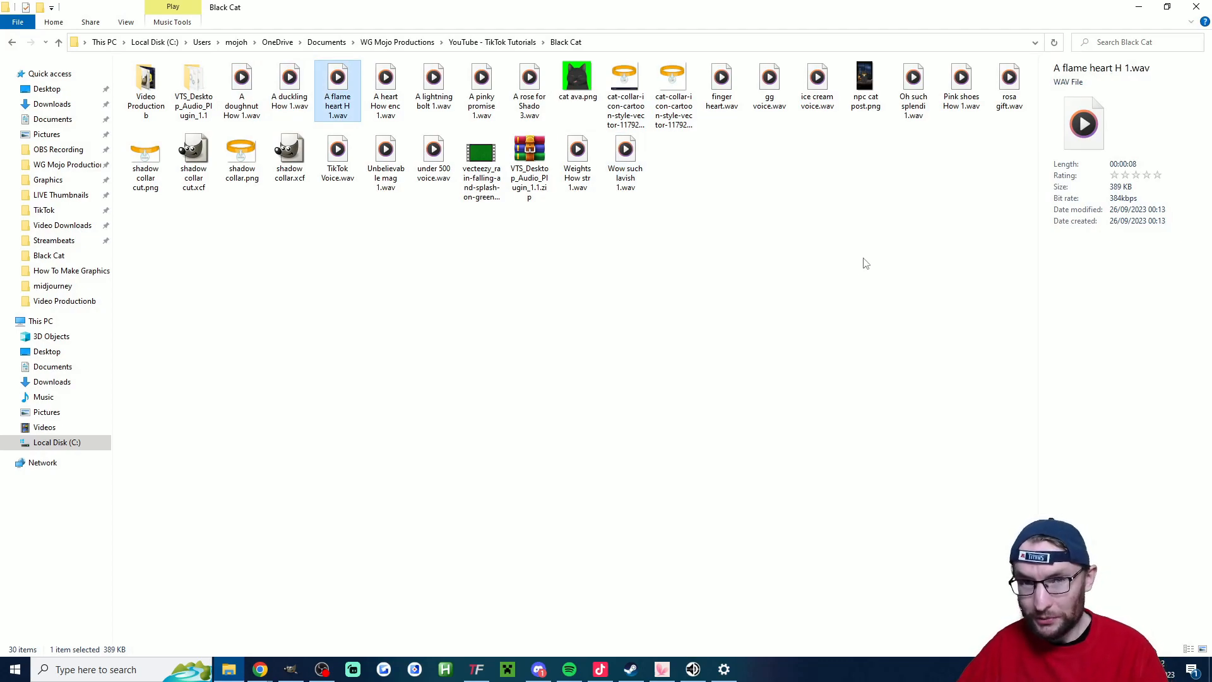
Check the cat scene preview in TikTok LIVE Studio, then switch to TikFinity and open the Actions & Events page
left_click(600, 671)
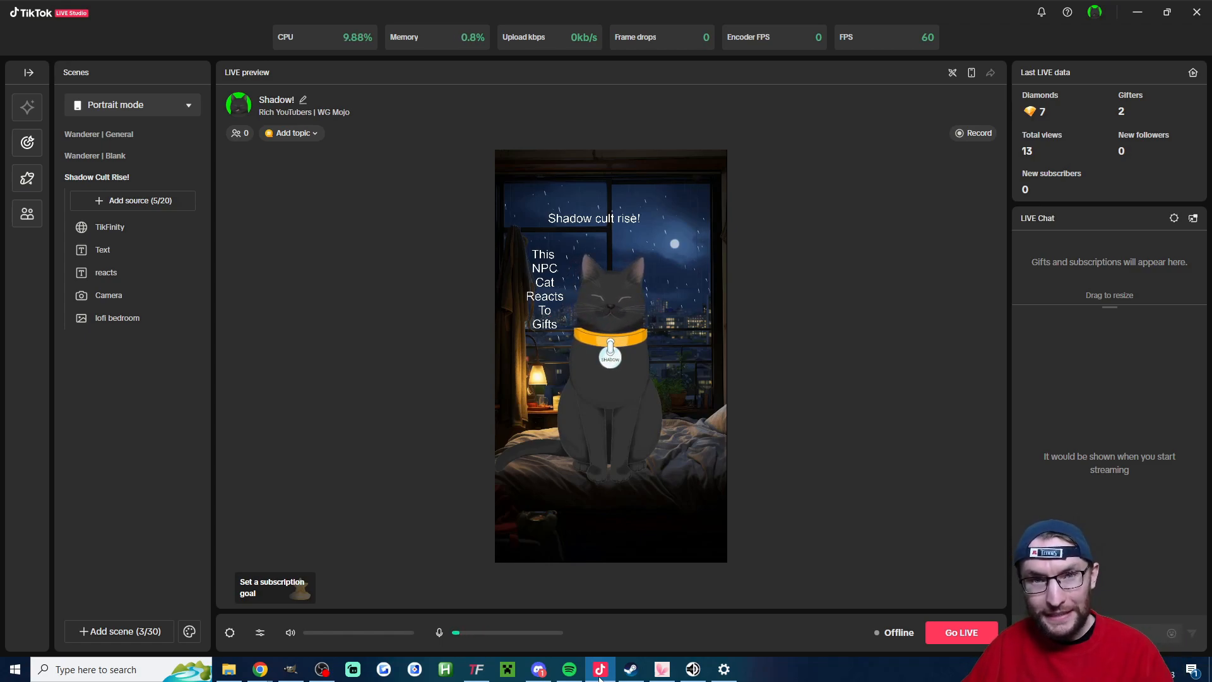
left_click(477, 670)
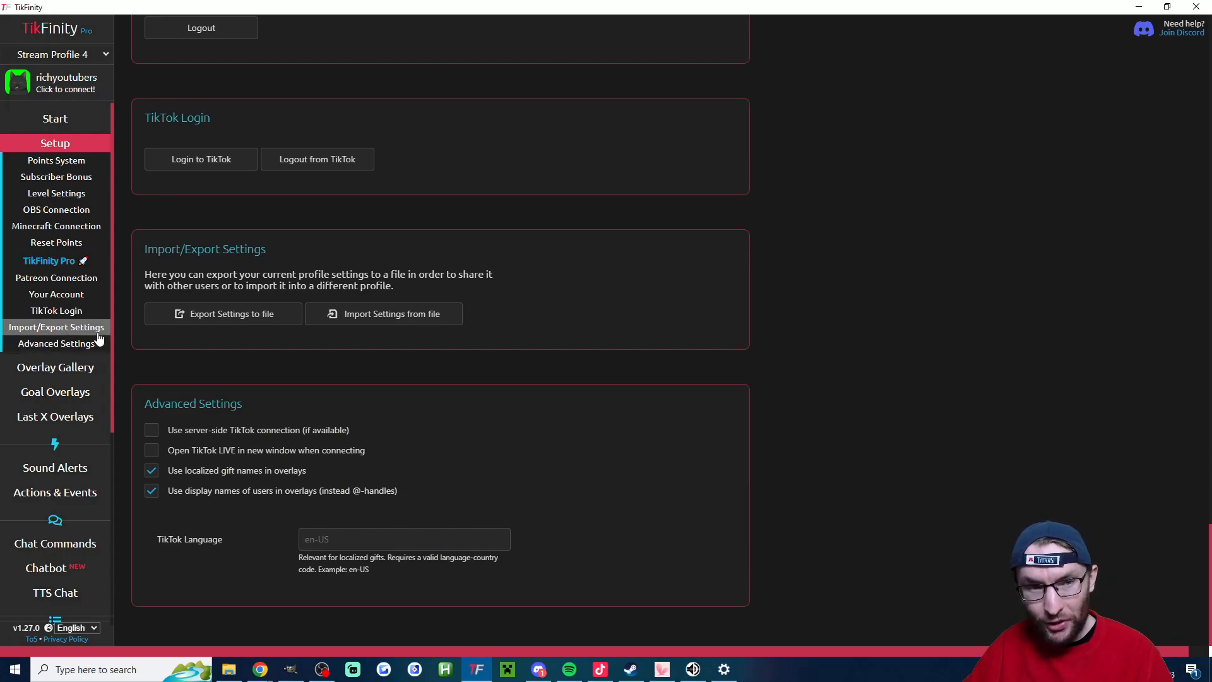
left_click(71, 497)
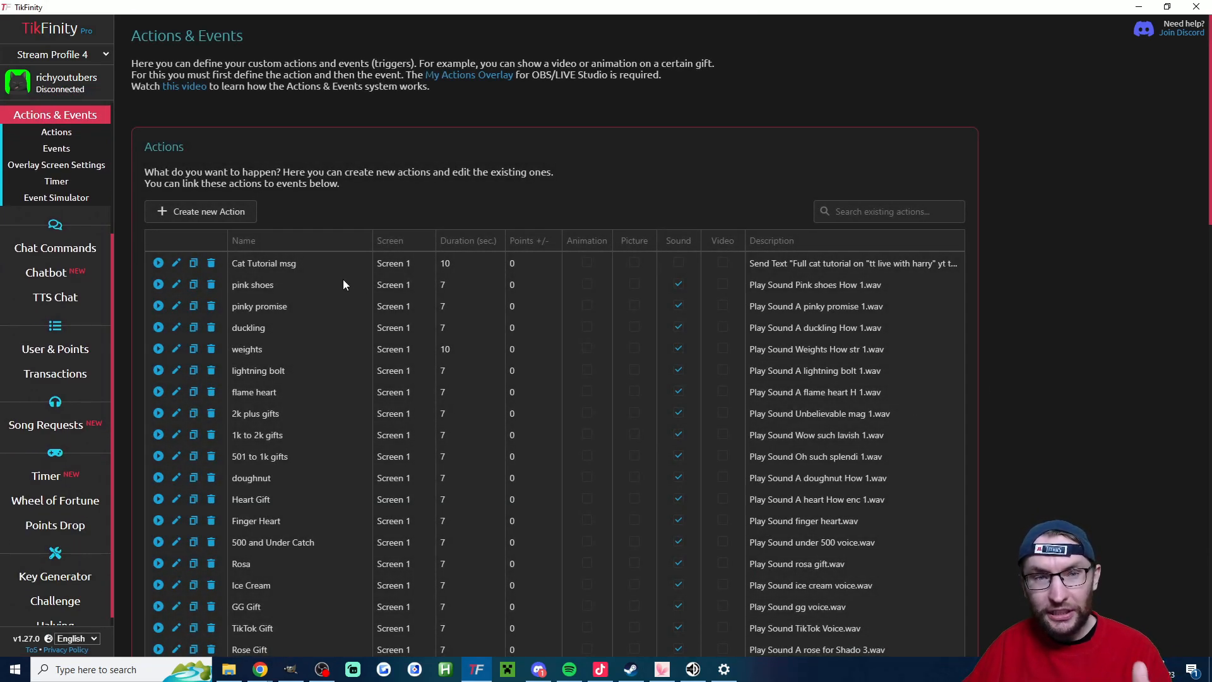
Open the pinky promise action, examine its name, audio file, display duration and Repeat with gift combos option, and save it
left_click(193, 306)
left_click_drag(533, 144, 401, 138)
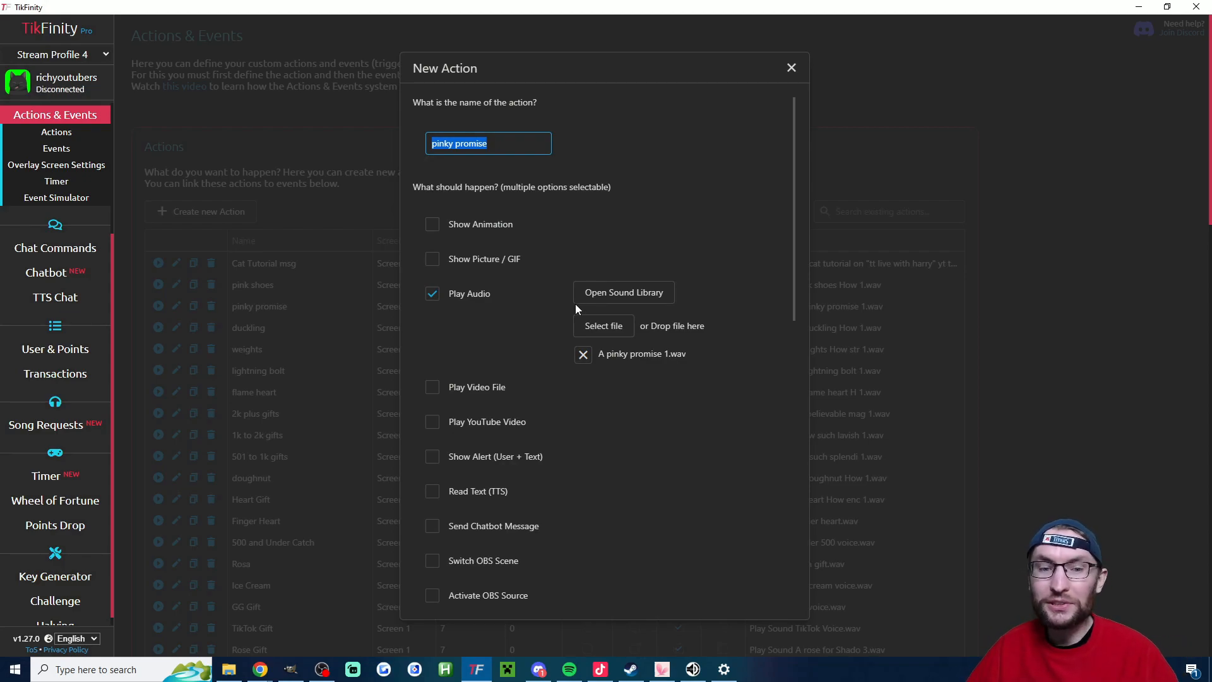
scroll(738, 235, "down", 9)
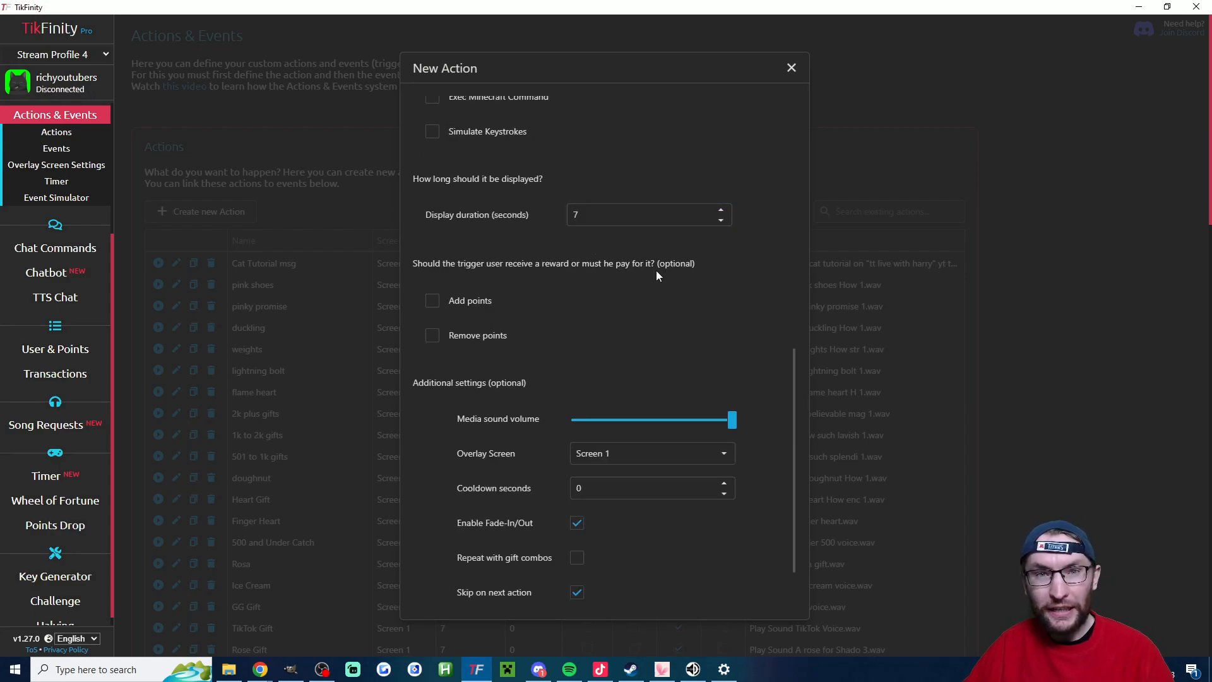
scroll(664, 307, "down", 2)
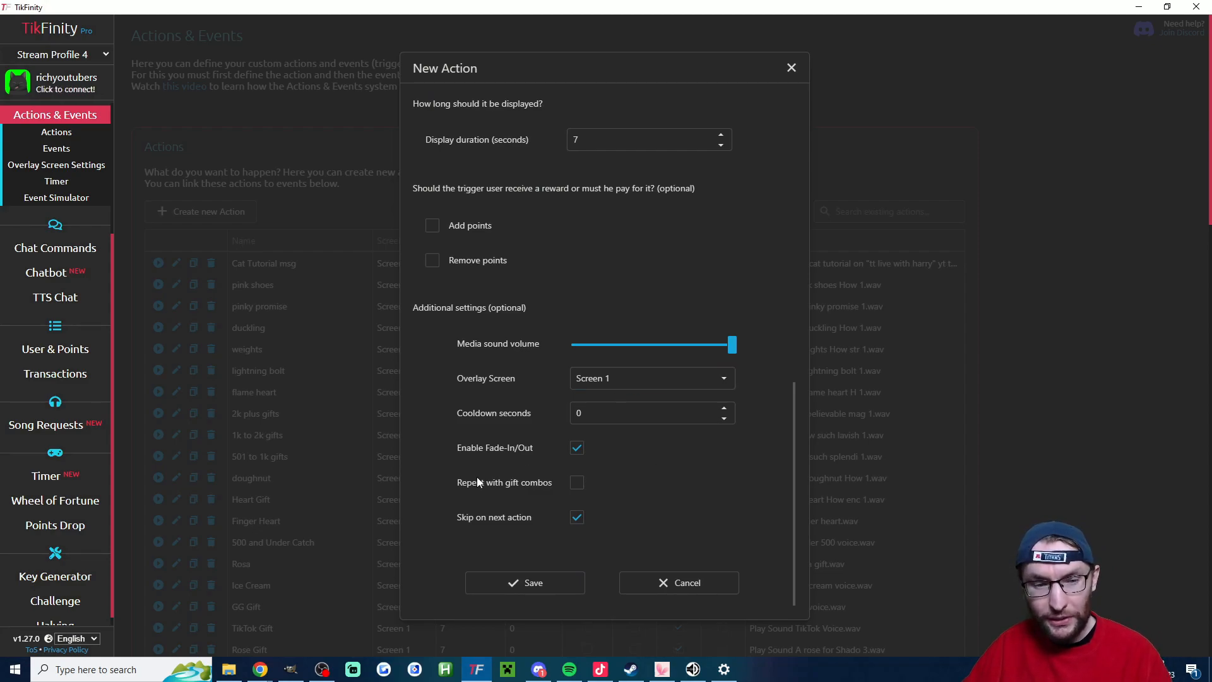
left_click_drag(447, 482, 555, 483)
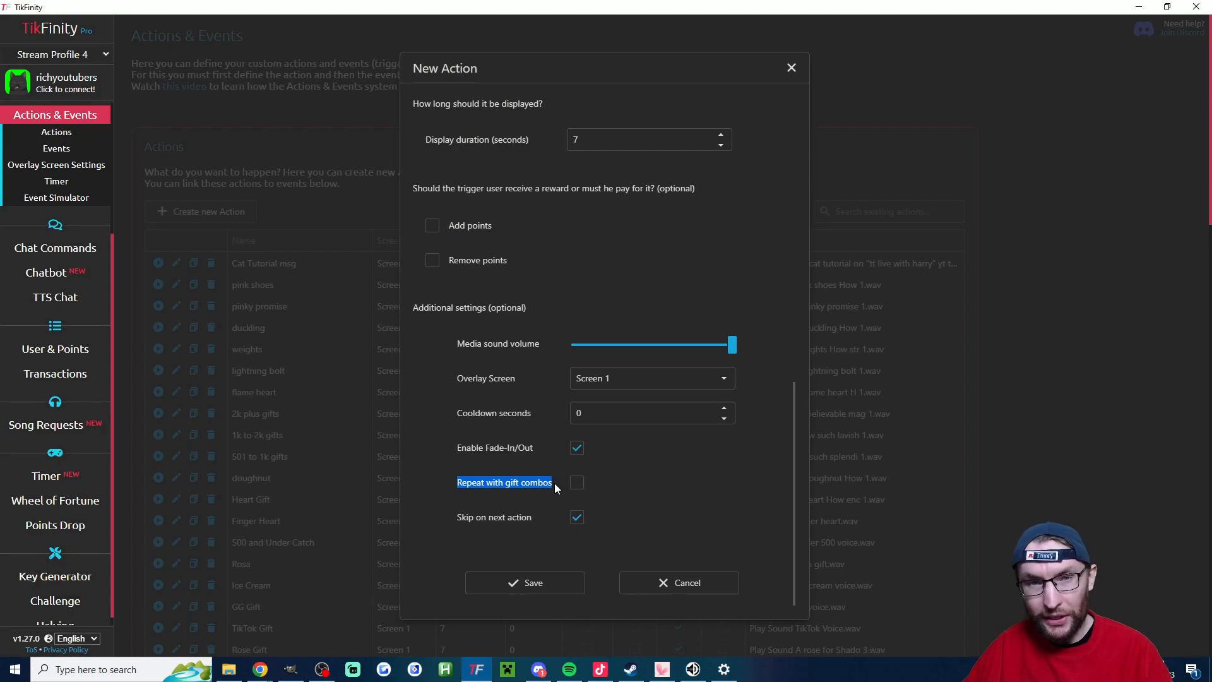
left_click(666, 500)
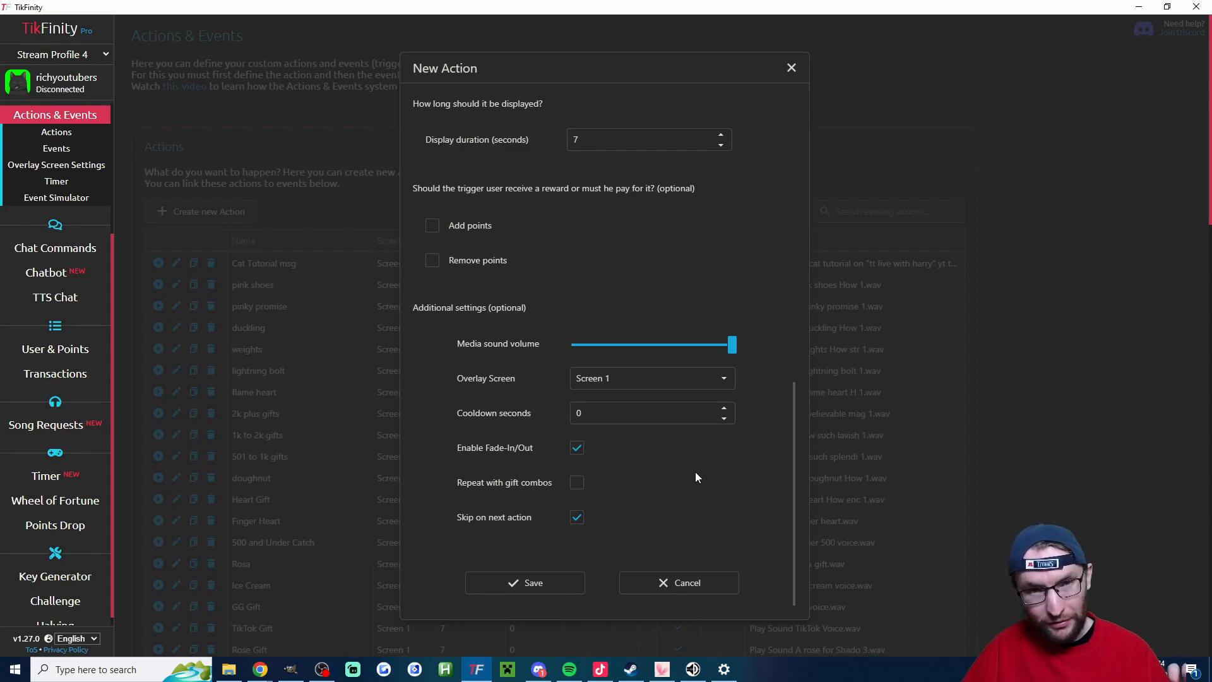
scroll(695, 471, "up", 10)
left_click_drag(493, 142, 415, 141)
left_click(653, 157)
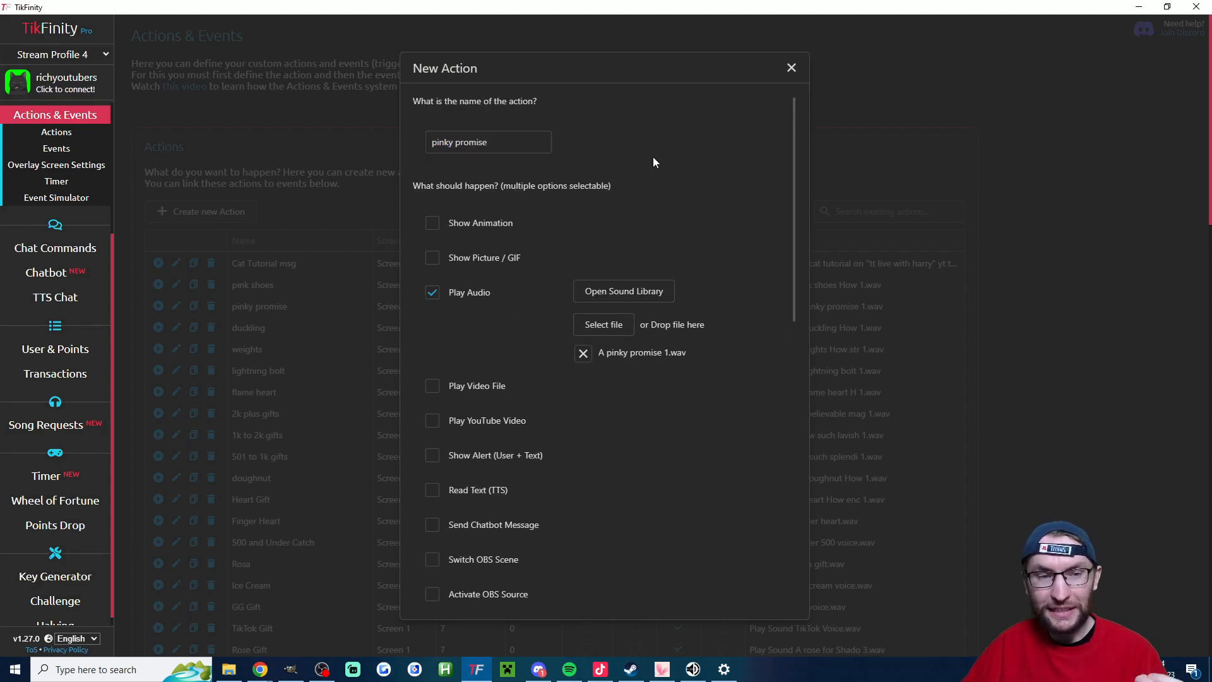
left_click_drag(795, 217, 546, 524)
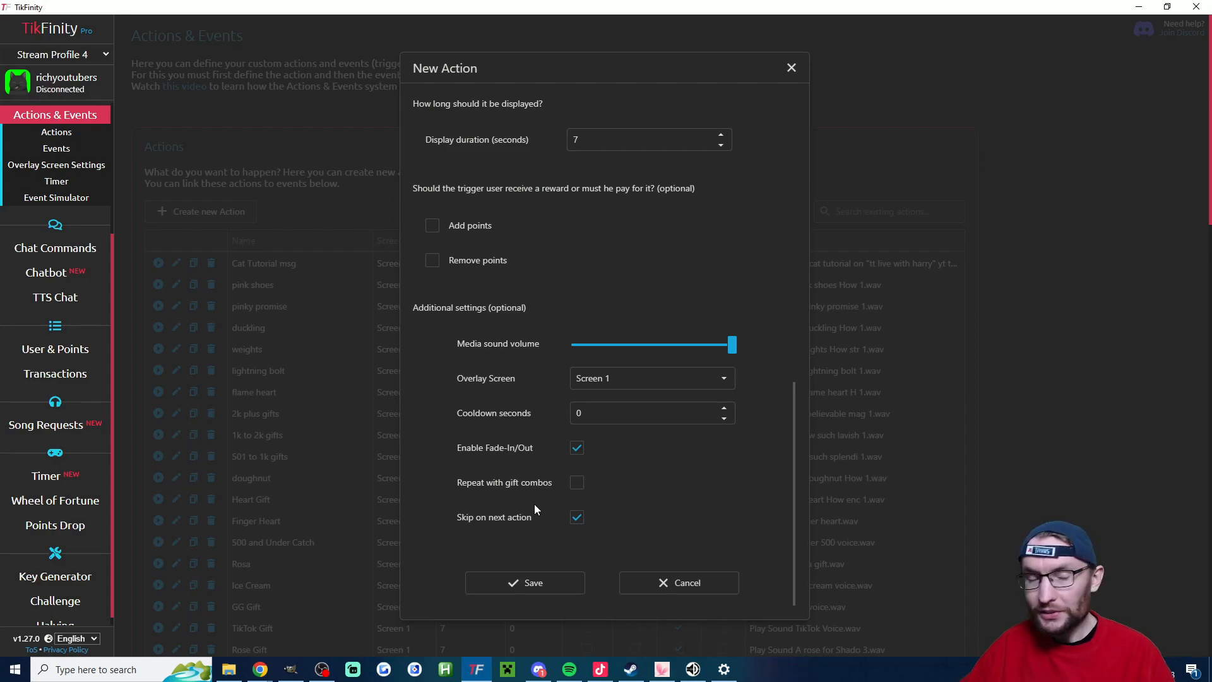
left_click(565, 592)
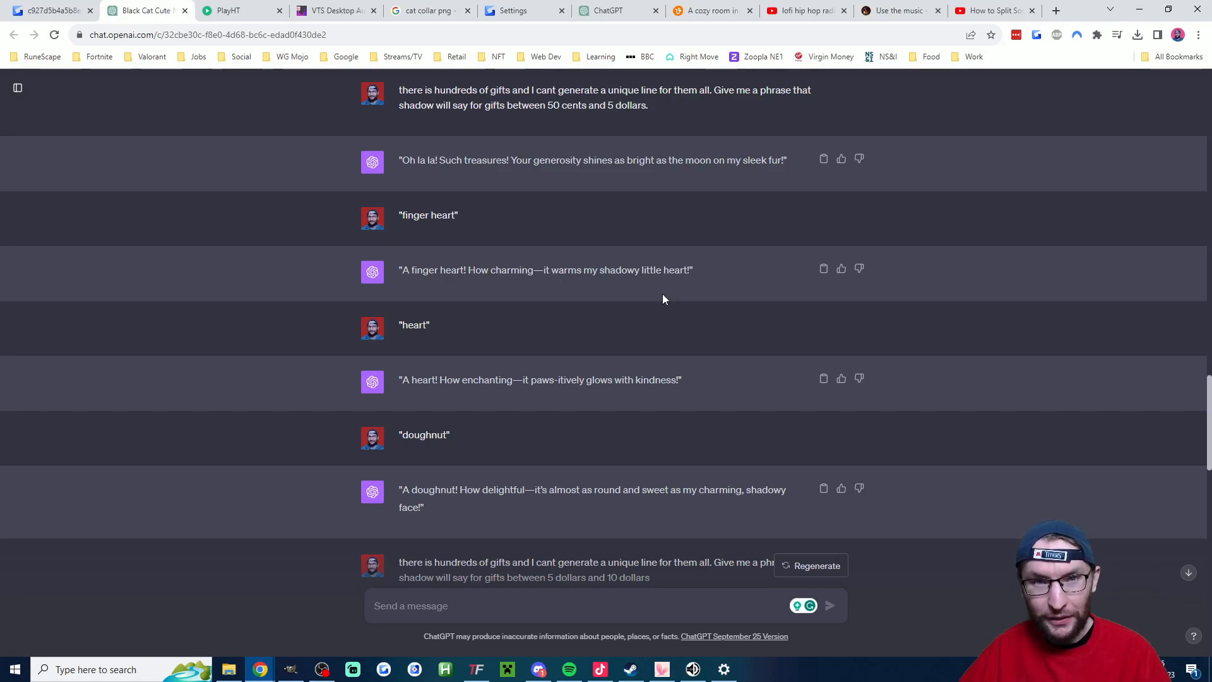
Switch to ChatGPT and read the prompt and generic phrase for gifts between 50 cents and 5 dollars
left_click_drag(660, 105, 546, 106)
left_click(546, 106)
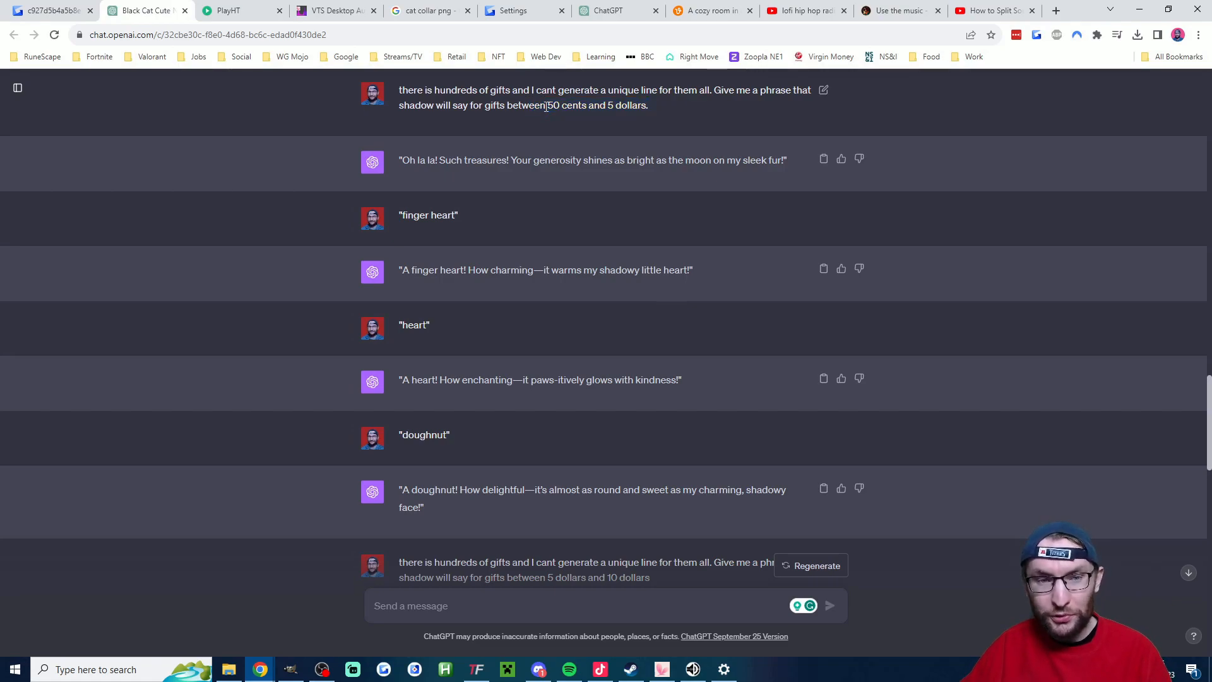
left_click_drag(784, 162, 429, 163)
left_click(429, 163)
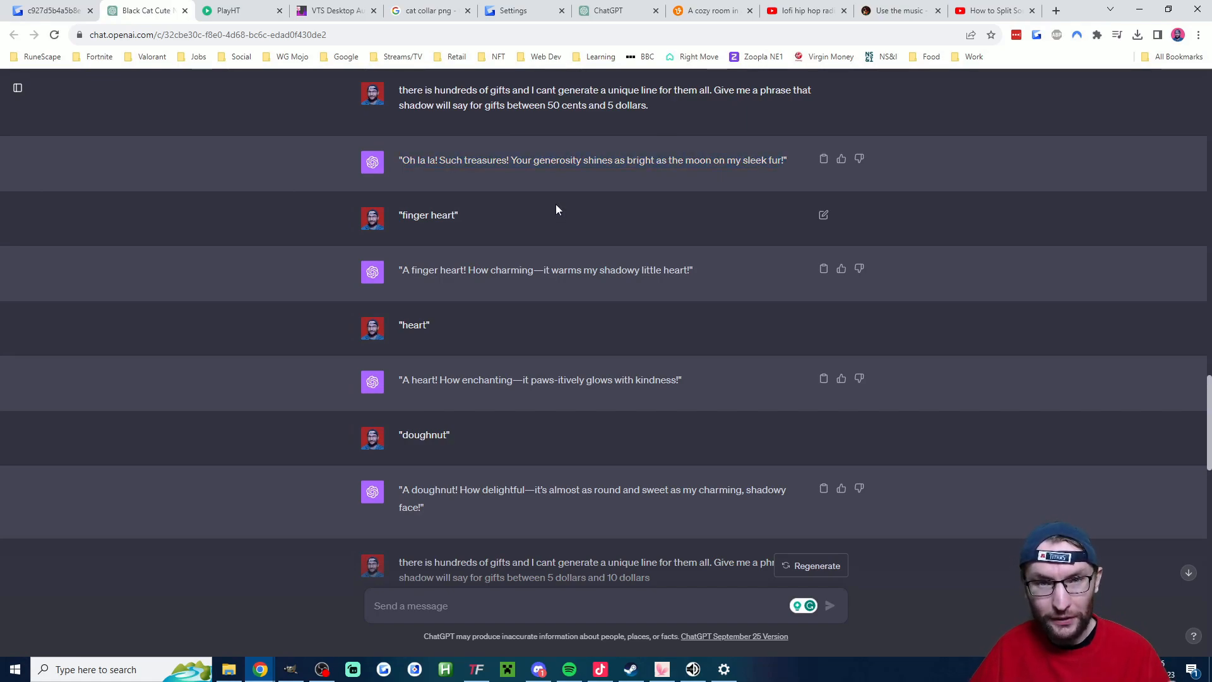
Back in TikFinity, open the 500 and Under Catch action, review its audio file and additional settings, and save it
key("alt+Tab")
scroll(261, 363, "up", 1)
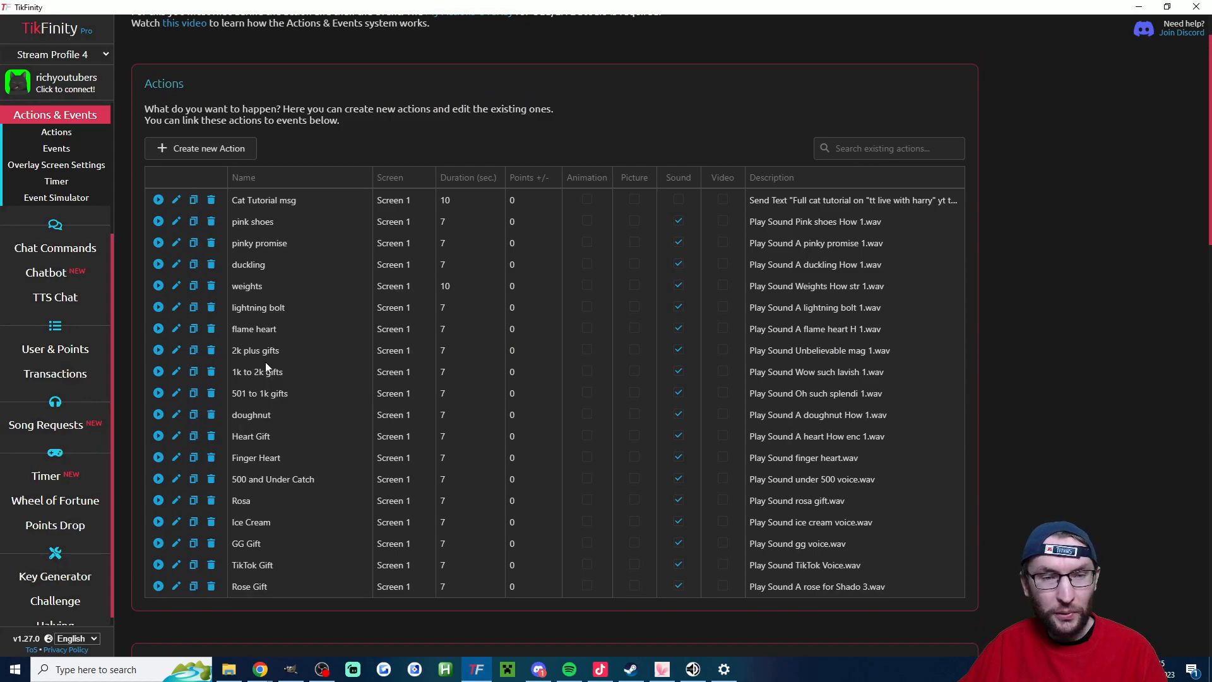
left_click(193, 479)
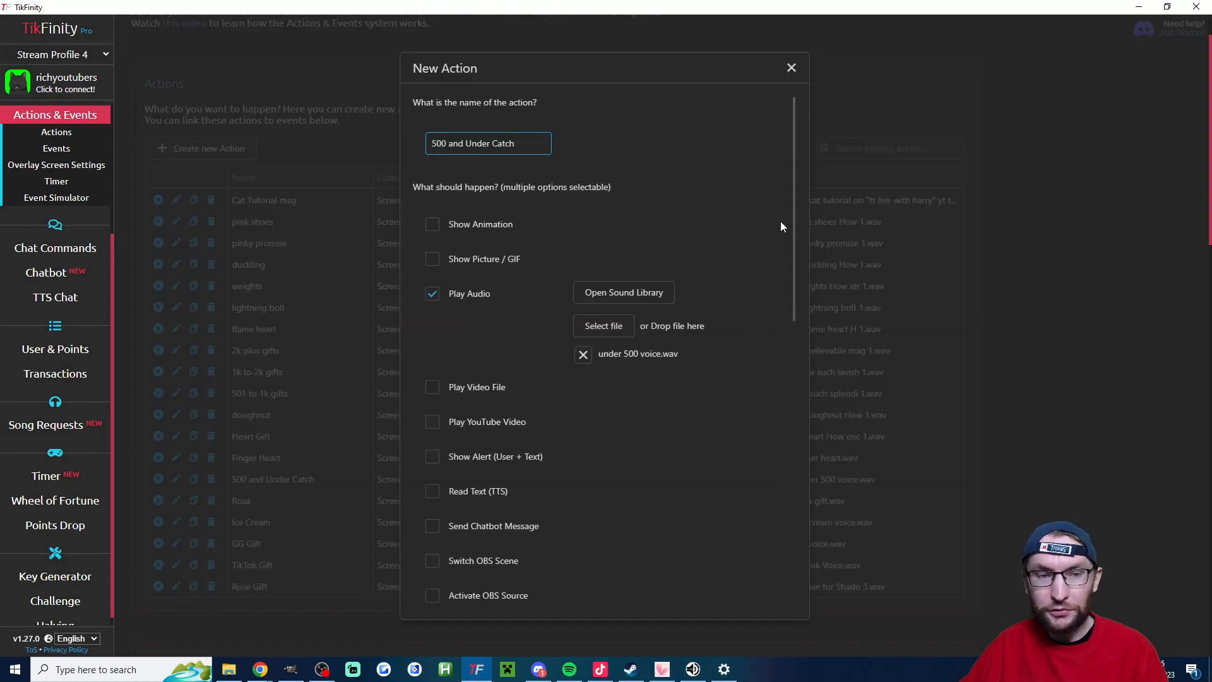
left_click(790, 234)
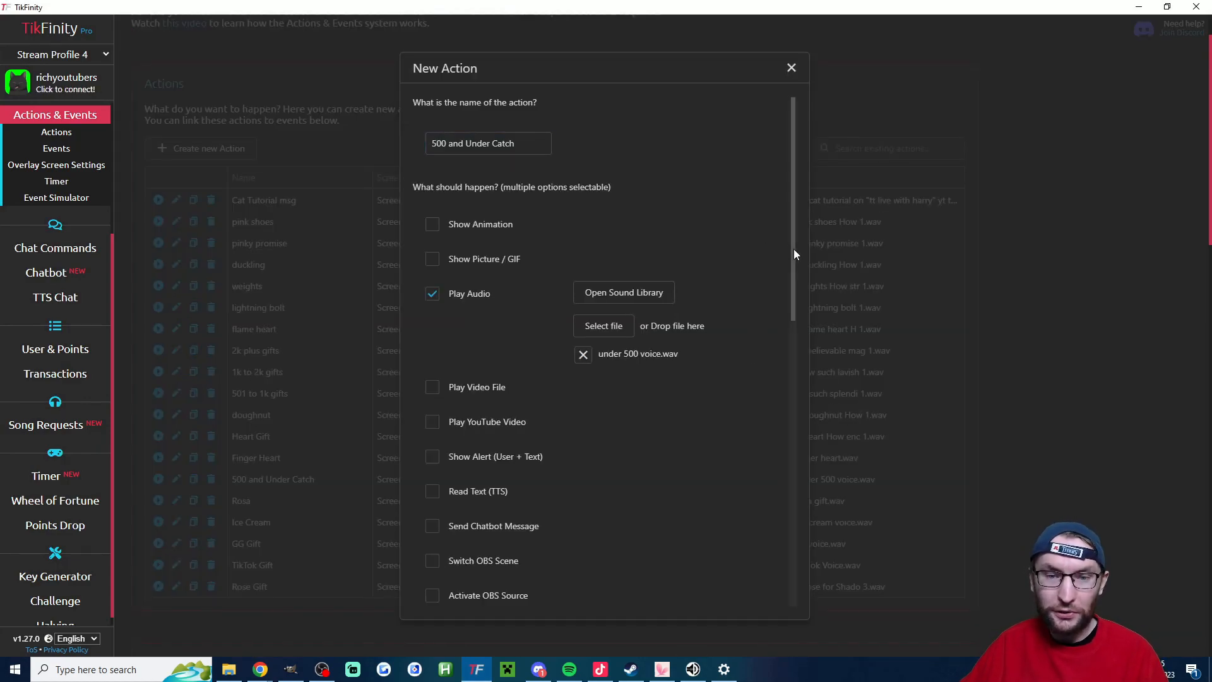
left_click_drag(793, 249, 747, 580)
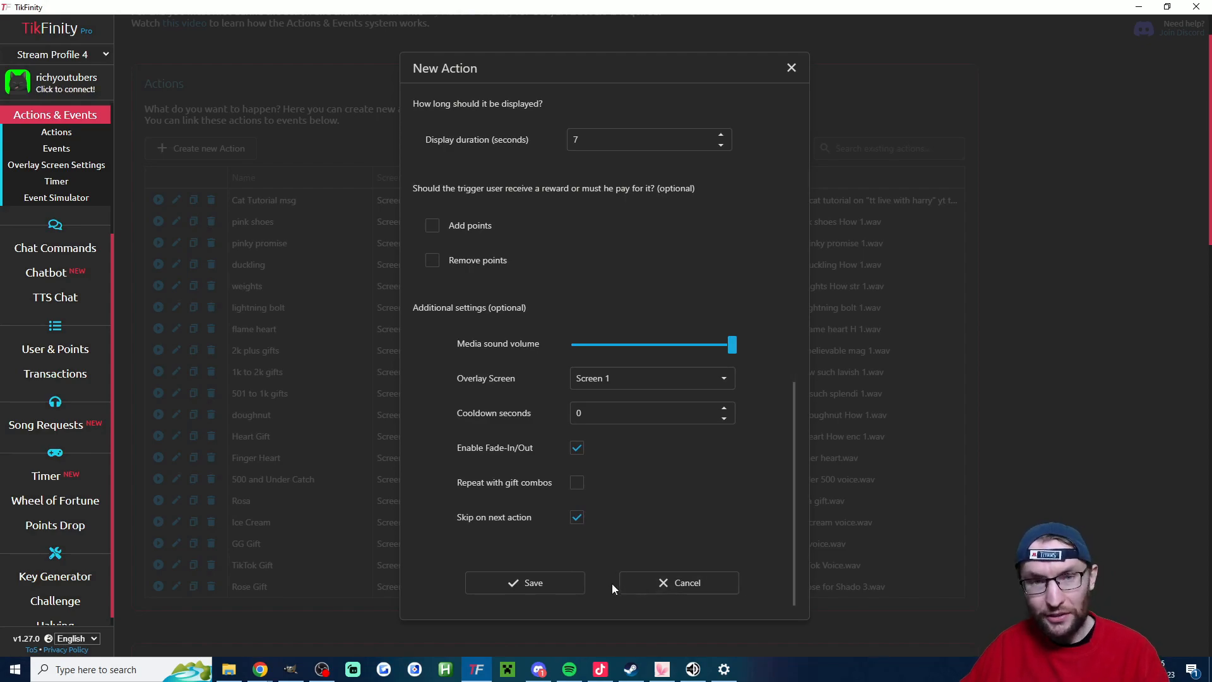
left_click(554, 584)
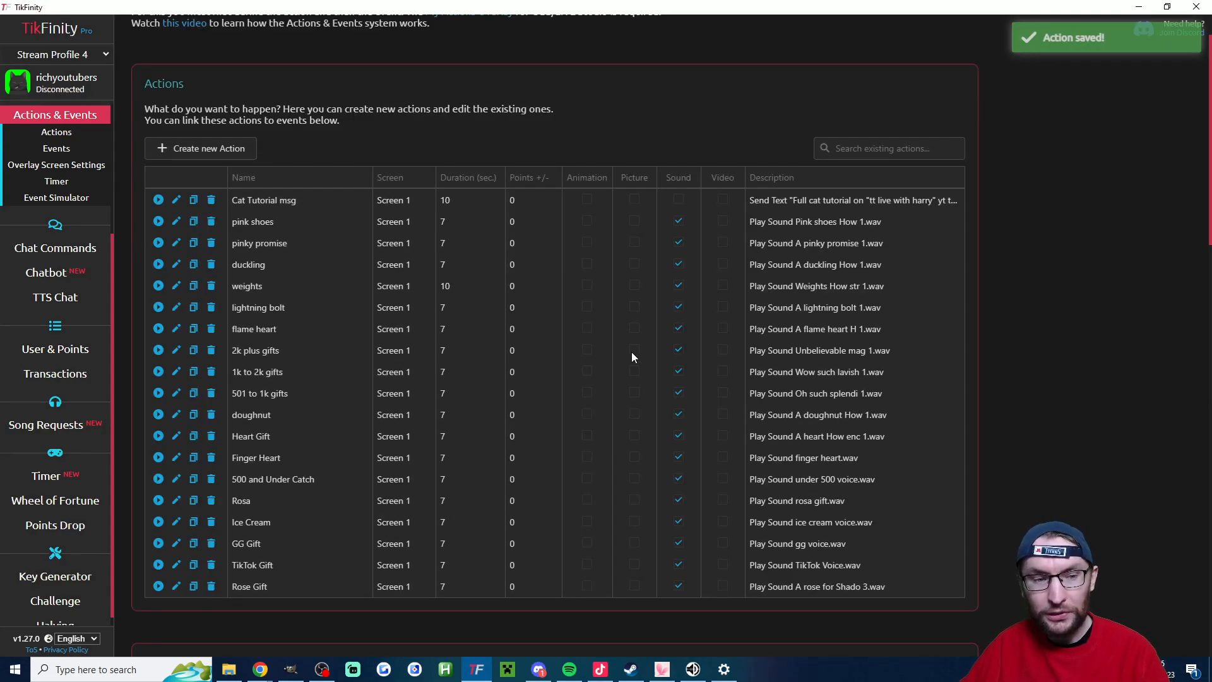
Open the GG gift event for editing and look through the gifts that can trigger it
scroll(649, 296, "down", 9)
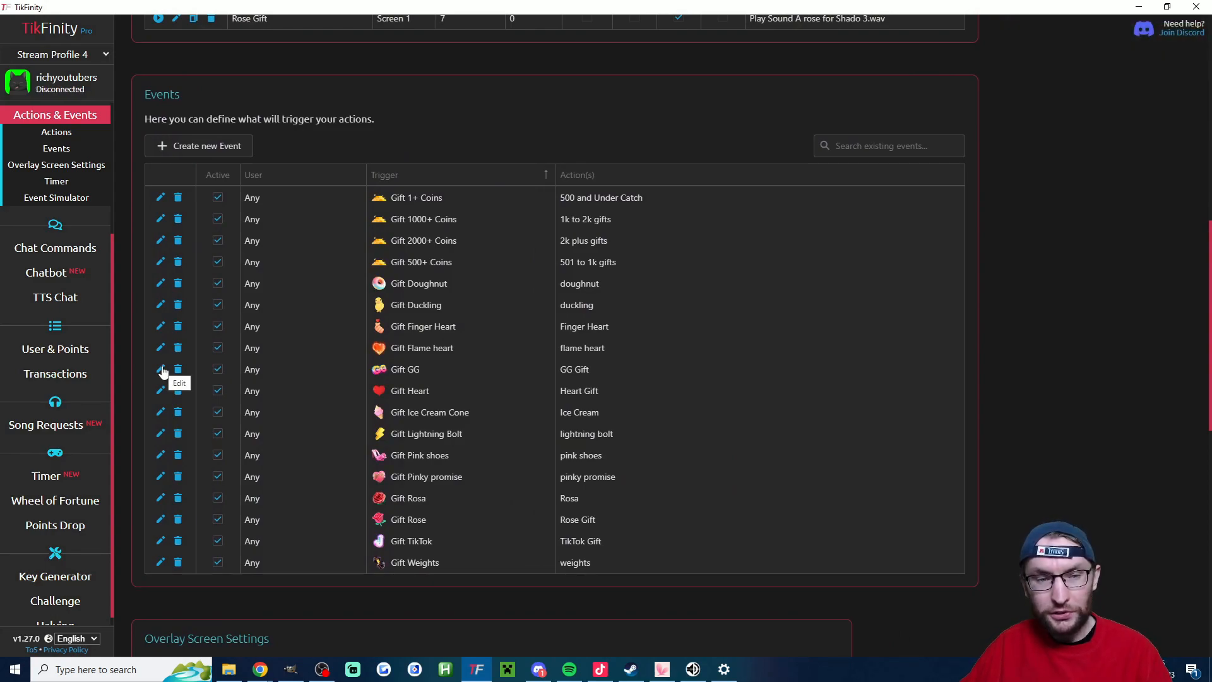
left_click(161, 370)
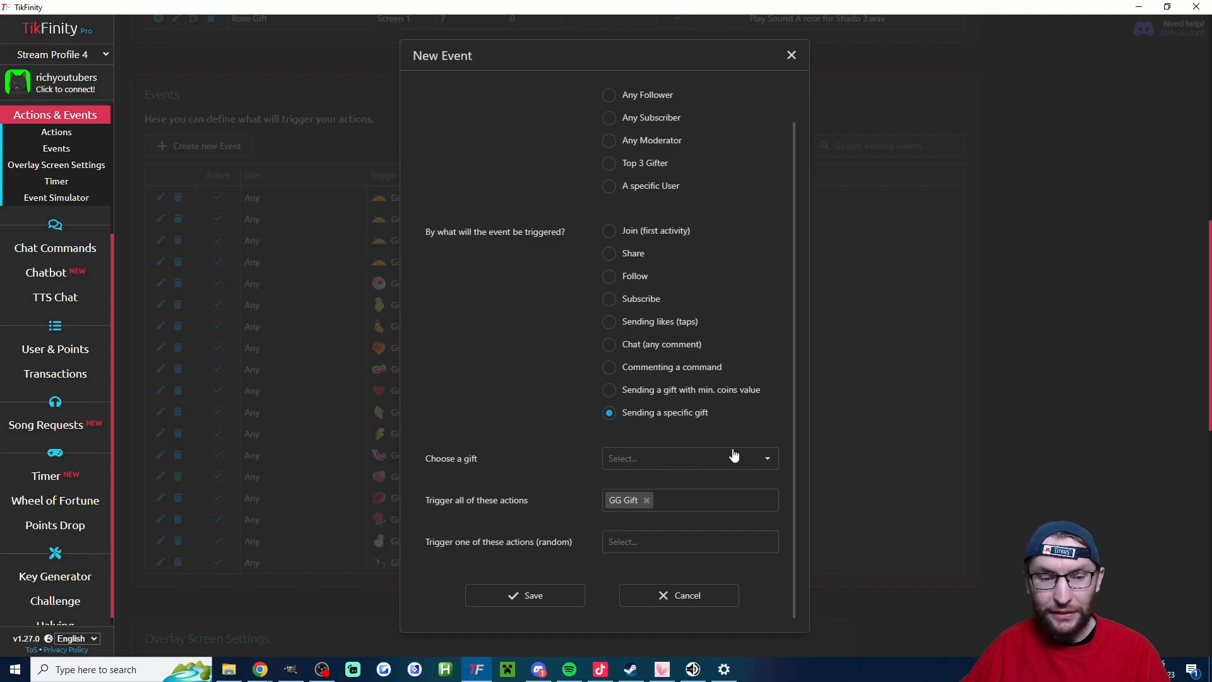
left_click(687, 460)
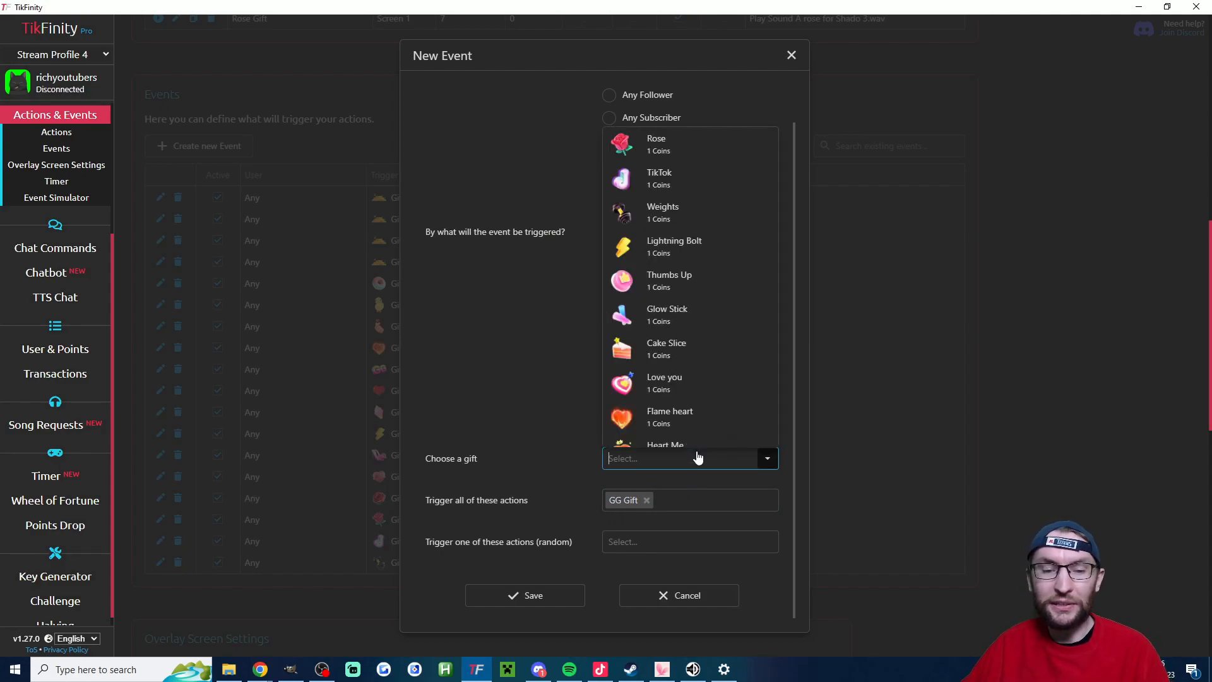
left_click(476, 343)
Remove the GG Gift action from the event's Trigger all of these actions setting and add it back
left_click(647, 500)
left_click(642, 500)
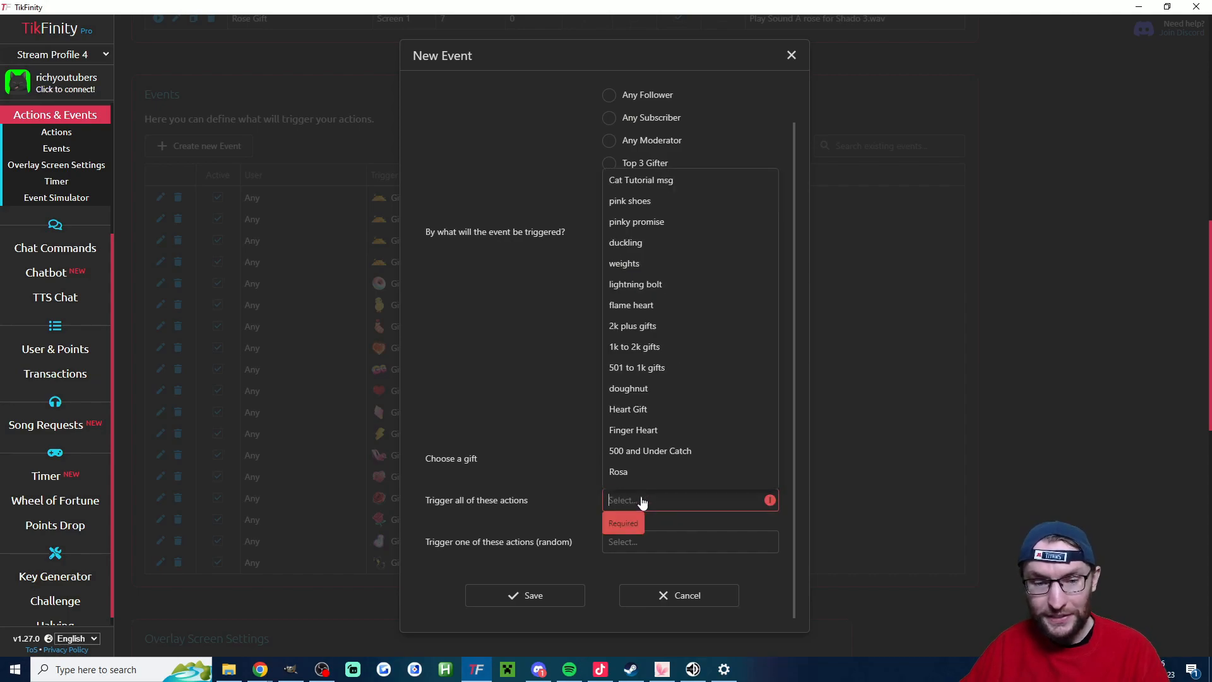
type("gg")
left_click(642, 521)
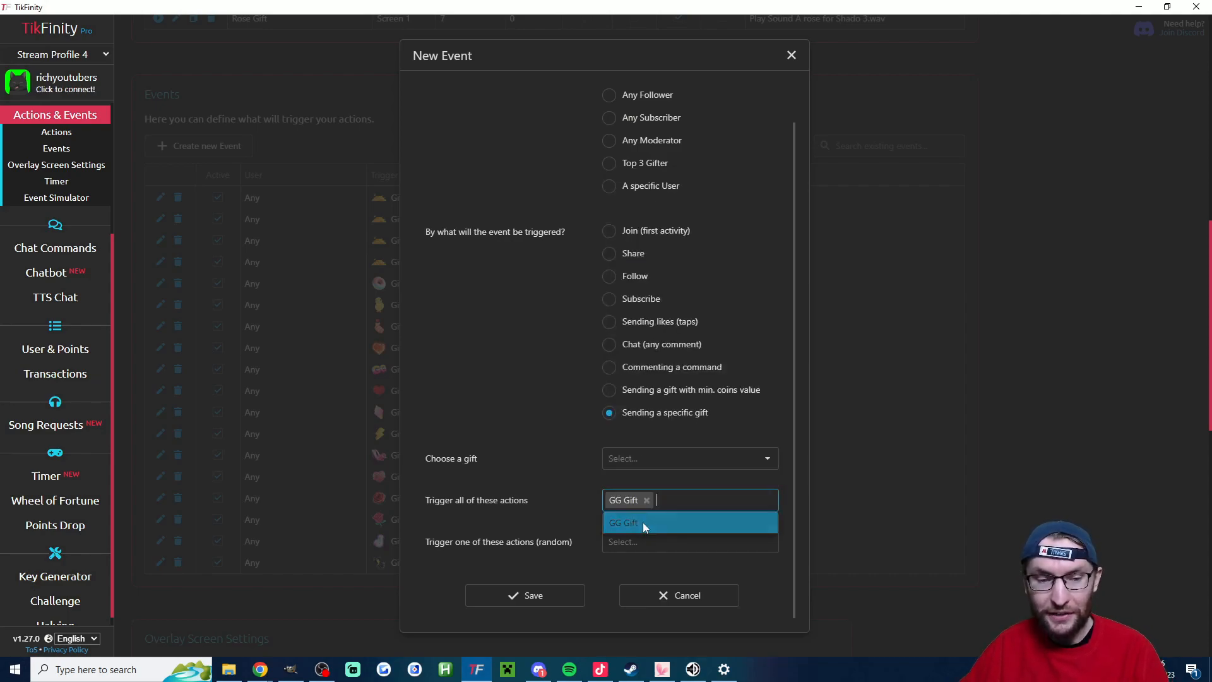
left_click_drag(531, 546, 588, 540)
left_click(583, 541)
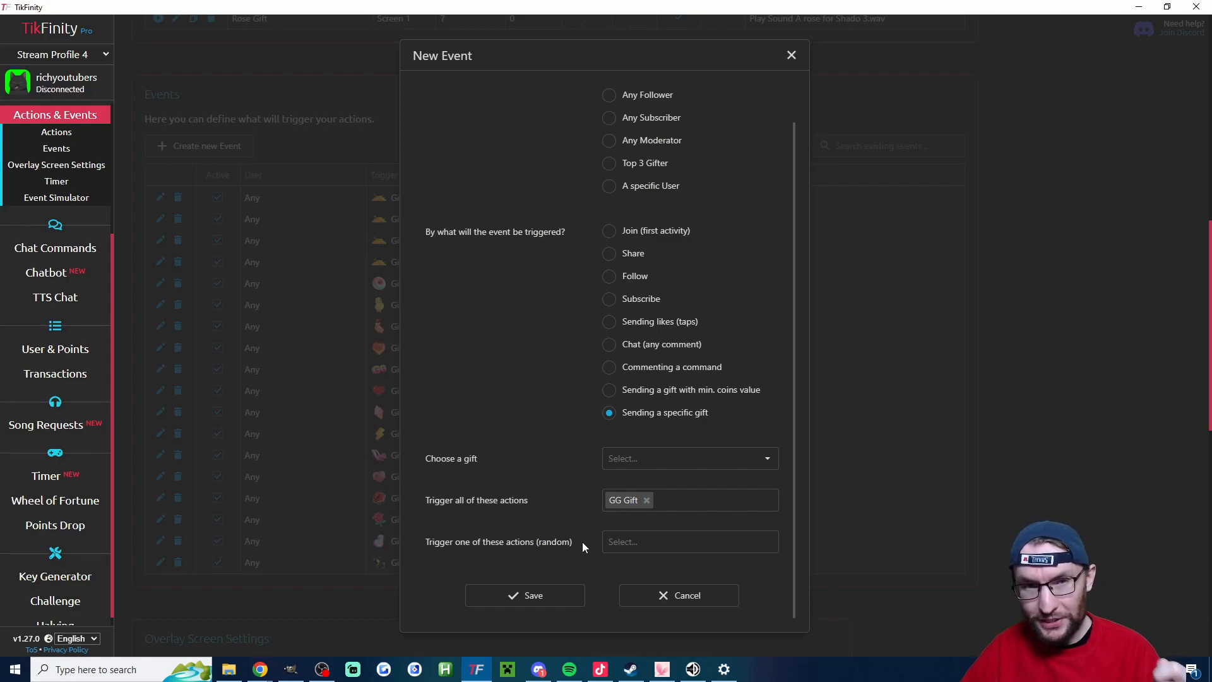
Try removing the GG Gift action, look through the choices for Trigger one of these actions (random), and leave the event unsaved
left_click(648, 500)
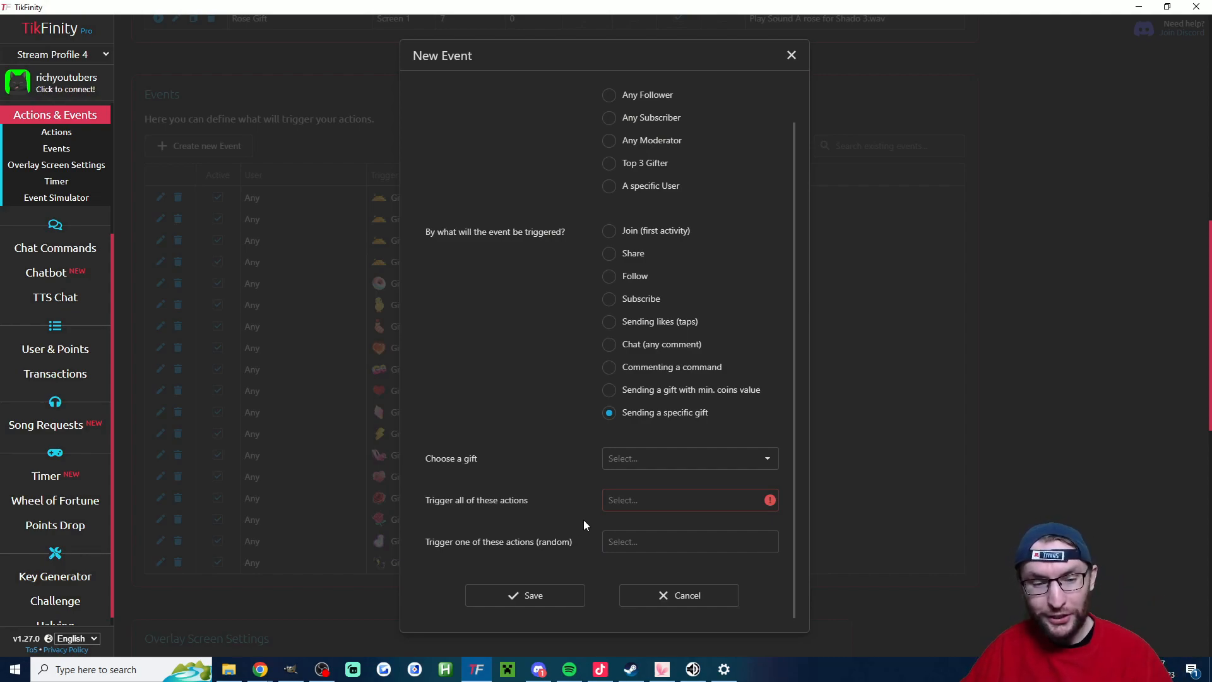
left_click_drag(430, 548, 581, 544)
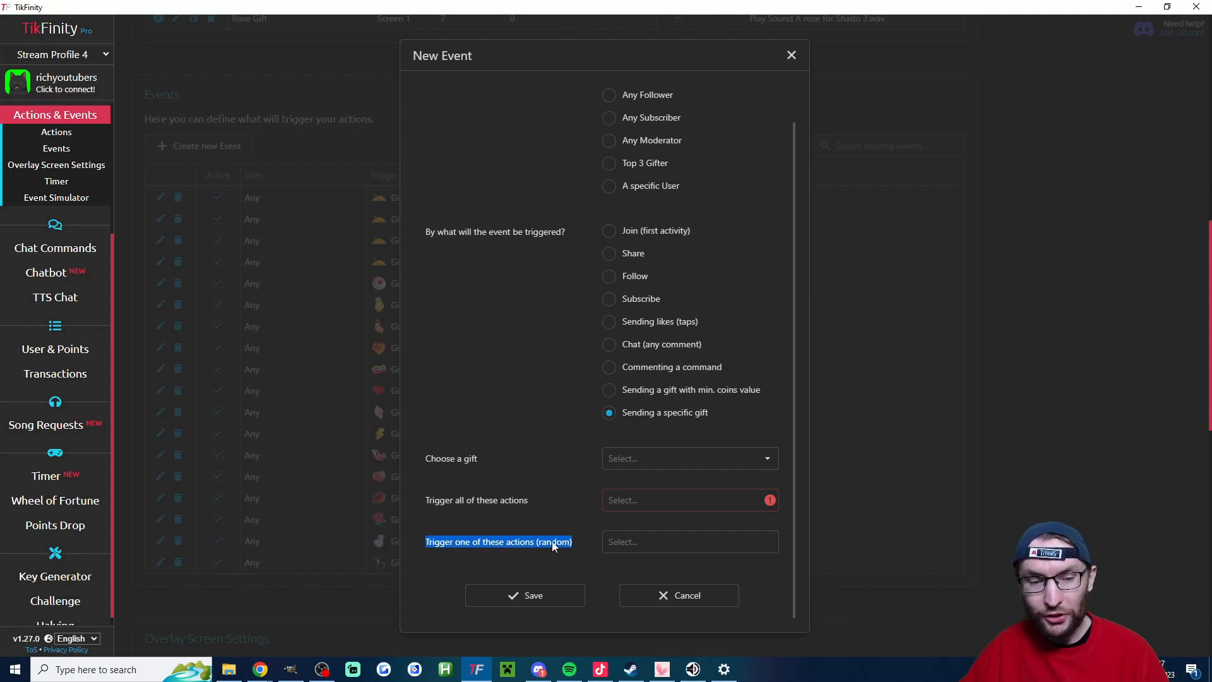
left_click(618, 545)
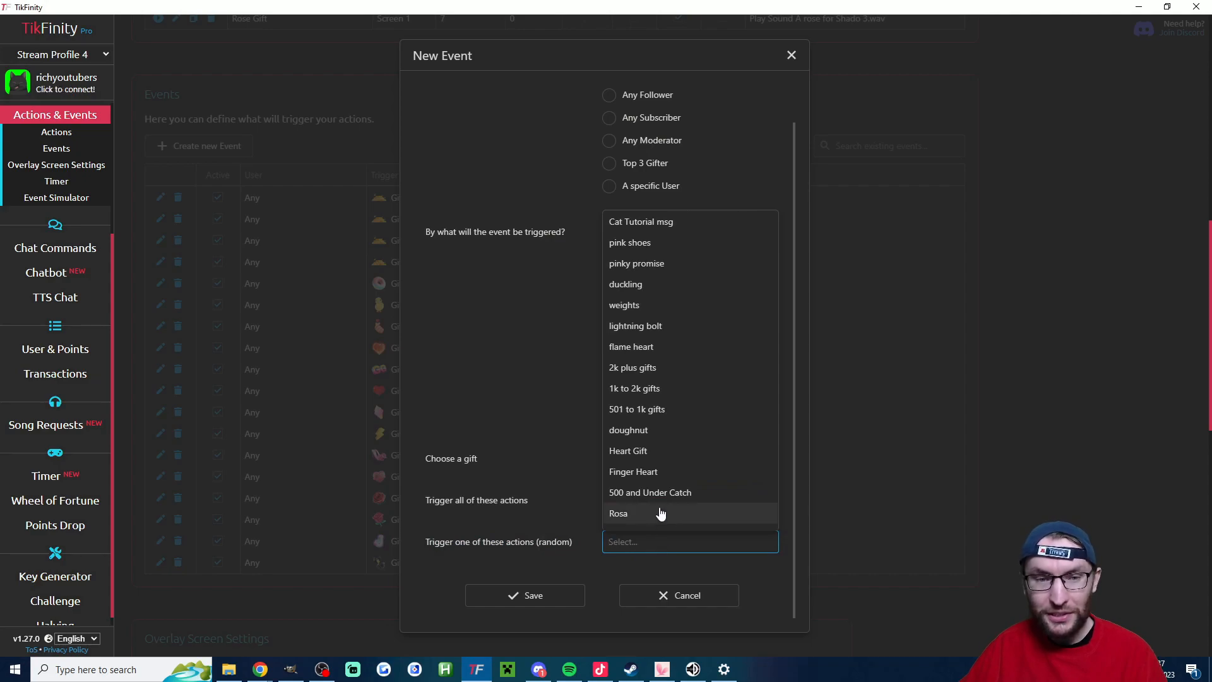
left_click(510, 407)
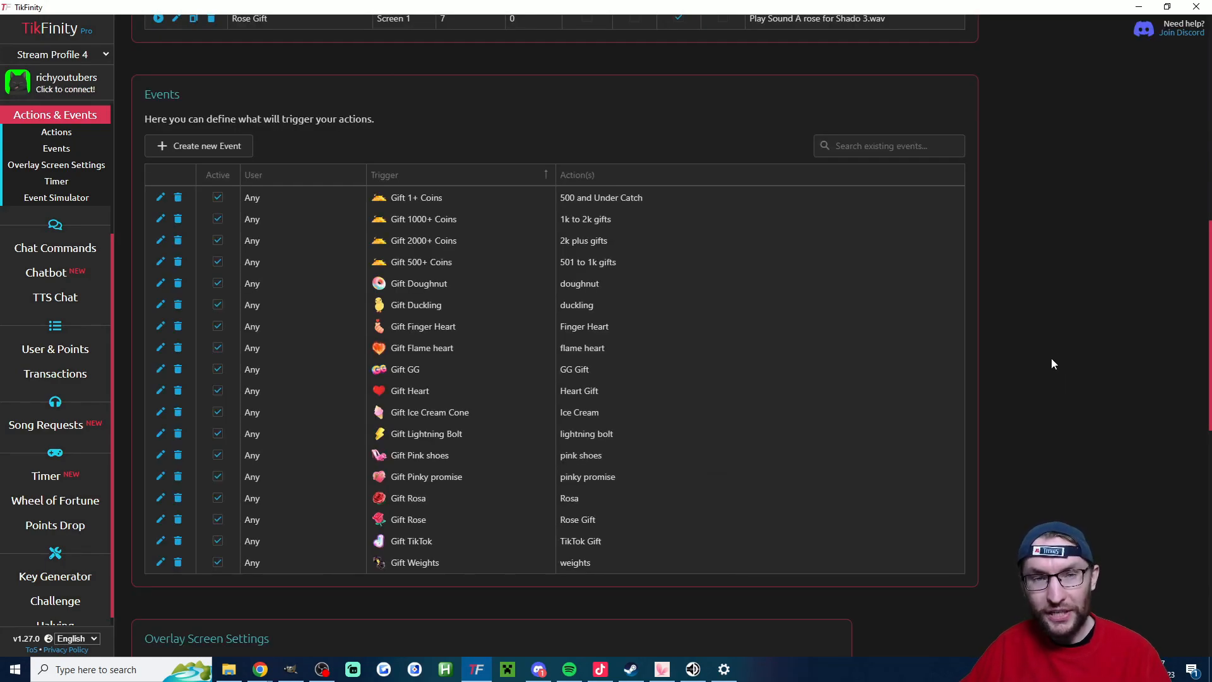
Review the Timer and Event Simulator sections below the events, and switch to TikTok LIVE Studio
scroll(1006, 361, "down", 8)
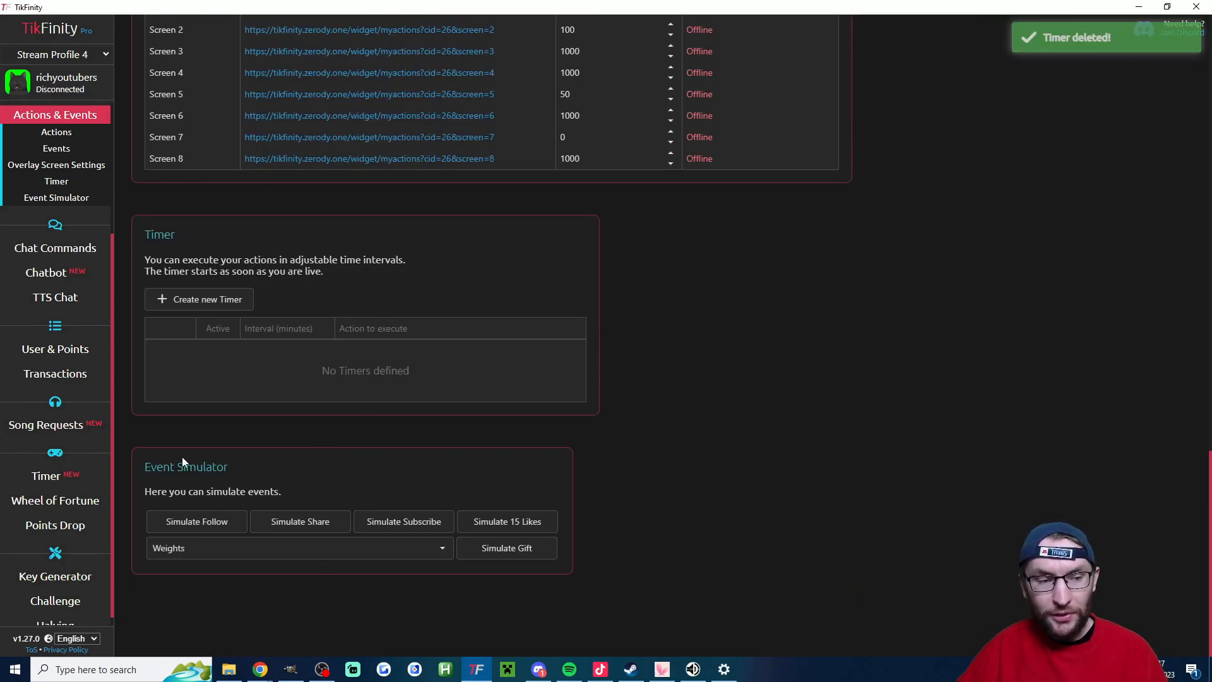
left_click_drag(144, 467, 268, 465)
left_click(268, 465)
scroll(295, 452, "up", 1)
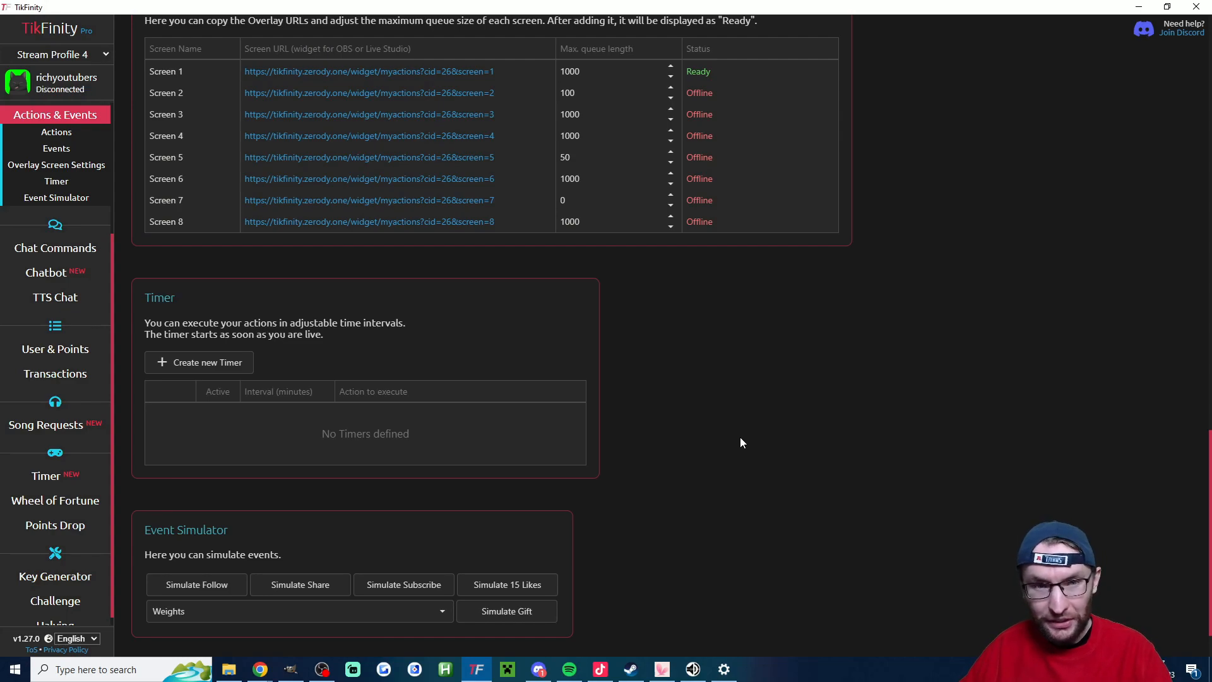
left_click(601, 669)
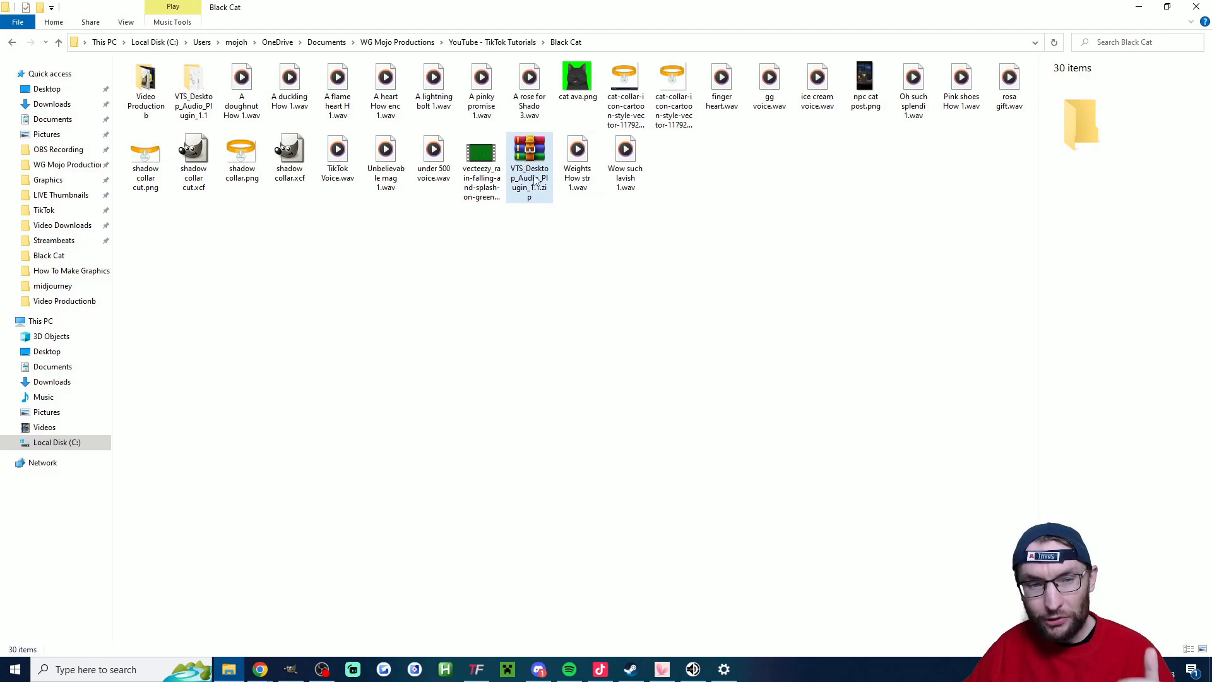
In the Black Cat folder in File Explorer, open the extracted VTS_Desktop_Audio_Plugin_1.1 folder and select VTS Desktop Audio.exe
right_click(530, 159)
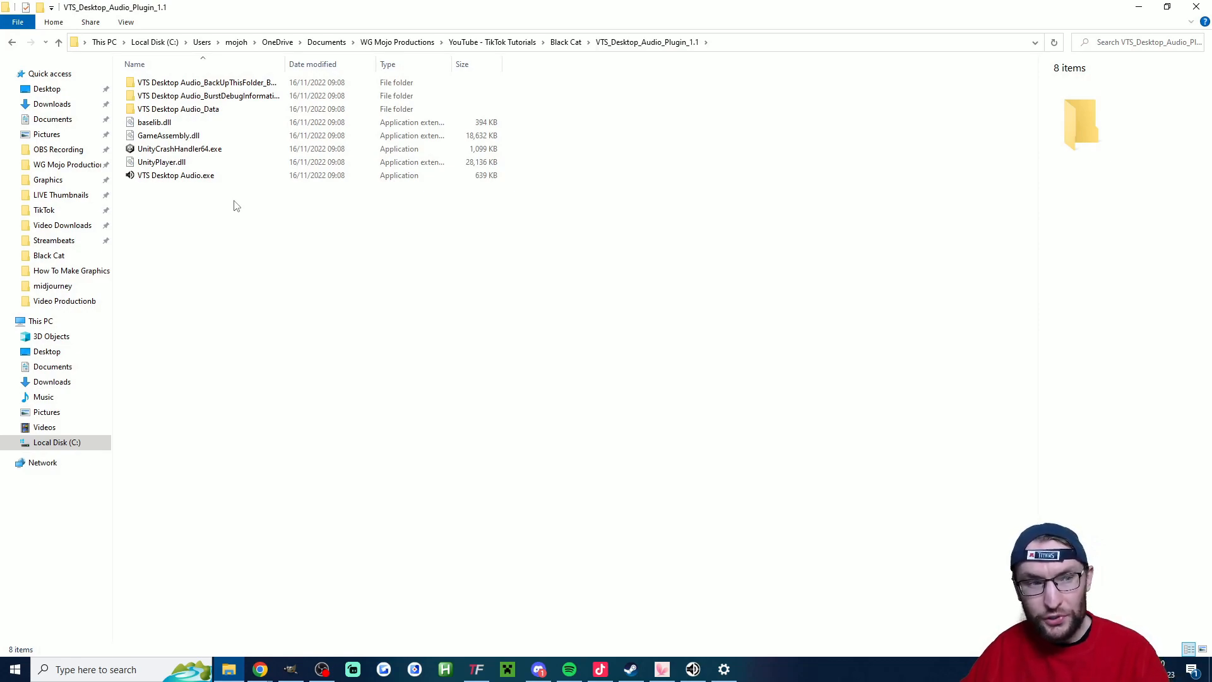
left_click(187, 182)
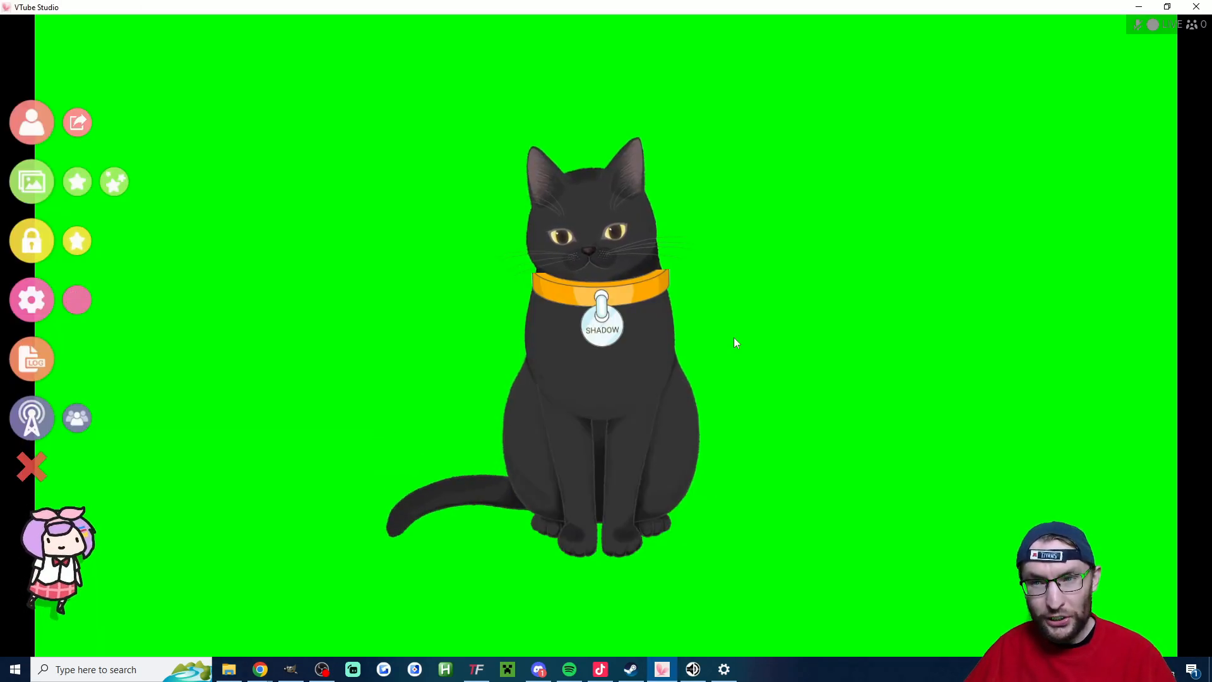
In VTube Studio, bring up the on-screen controls and choose the Hijiki black cat model
double_click(734, 337)
double_click(404, 271)
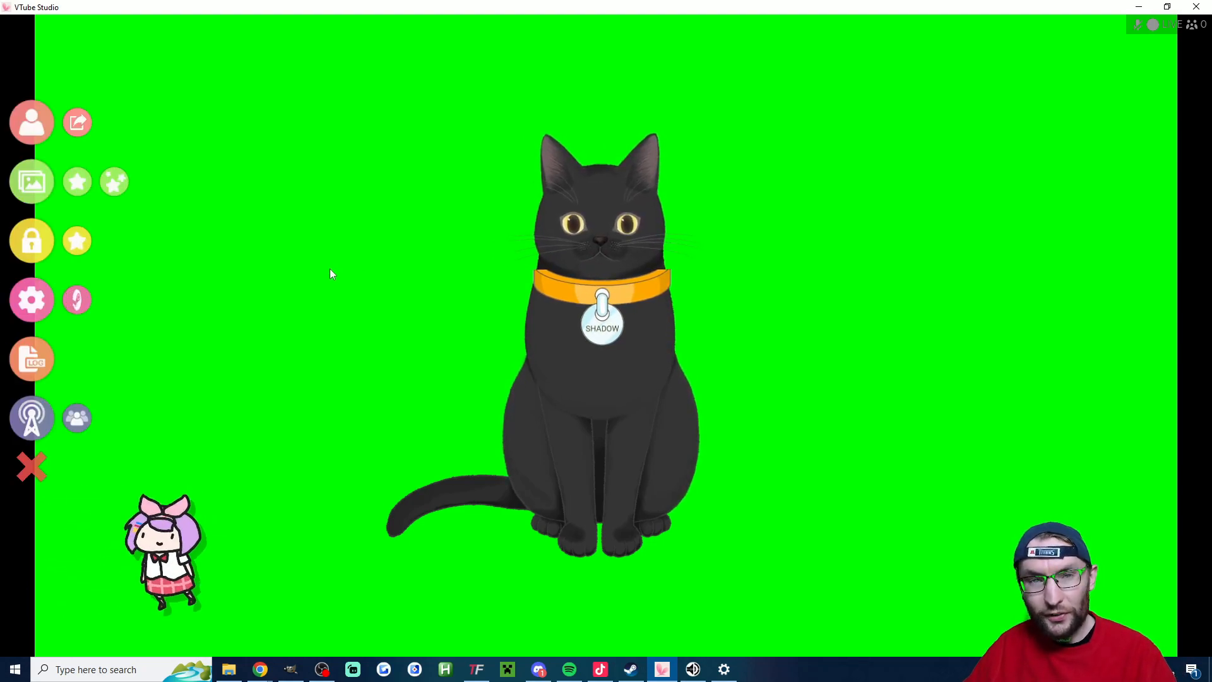
double_click(283, 264)
double_click(319, 254)
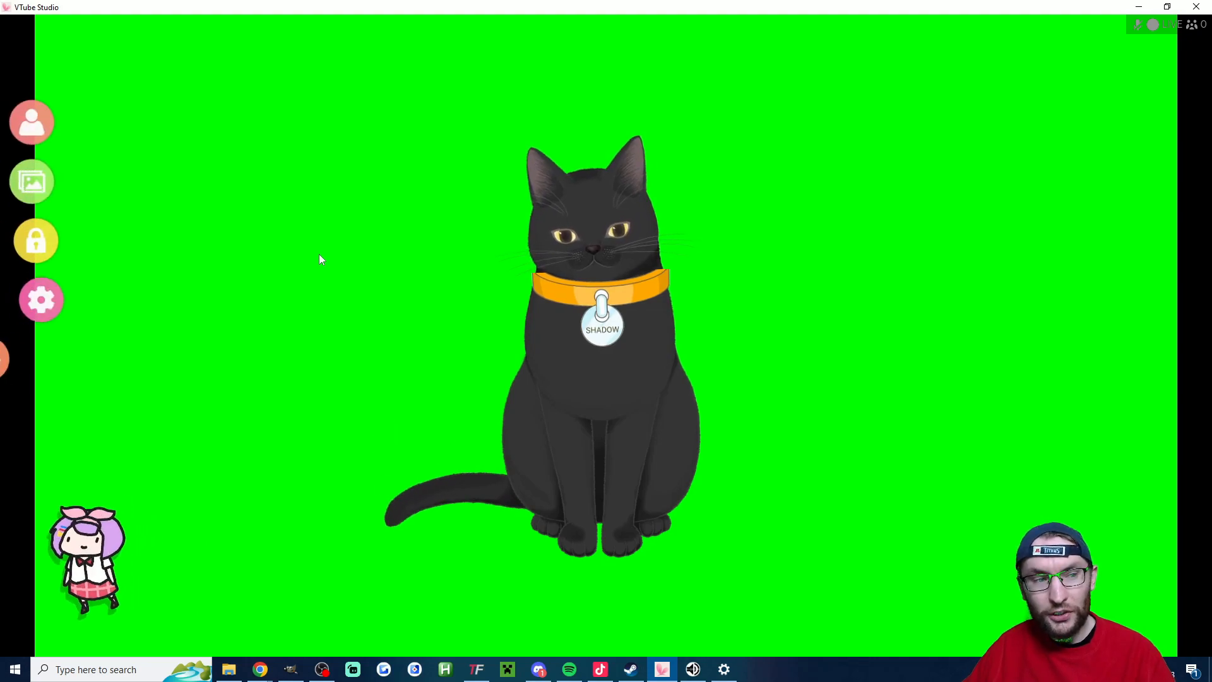
left_click(36, 125)
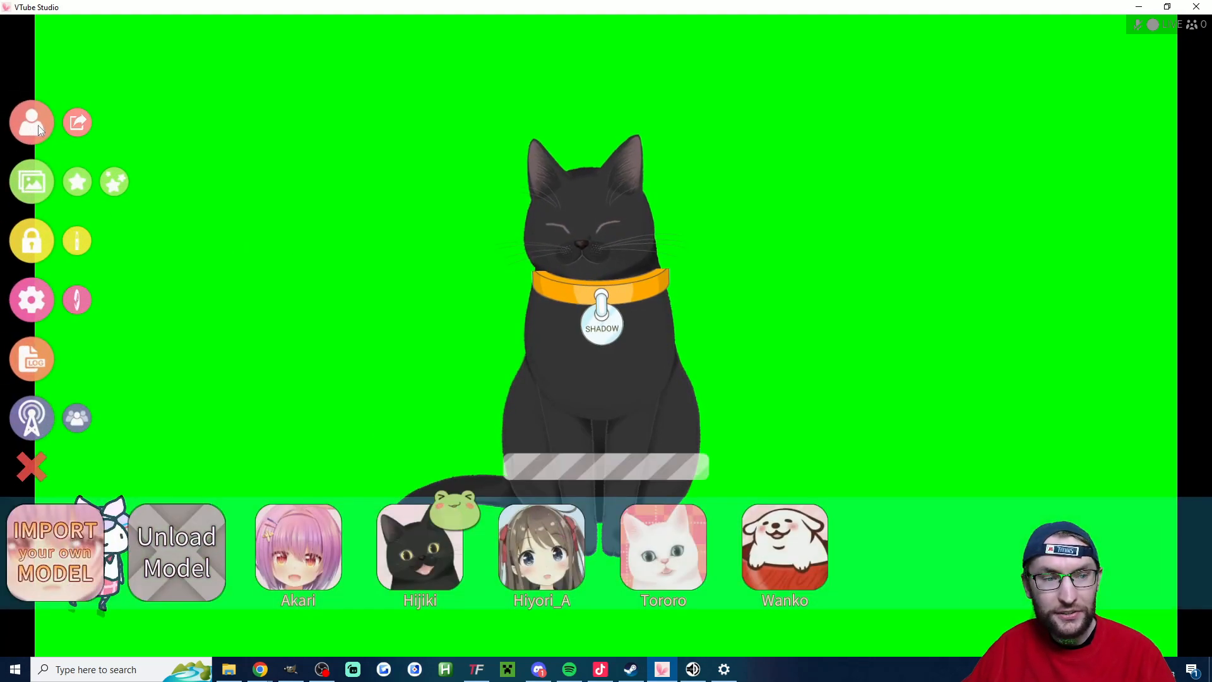
left_click(446, 567)
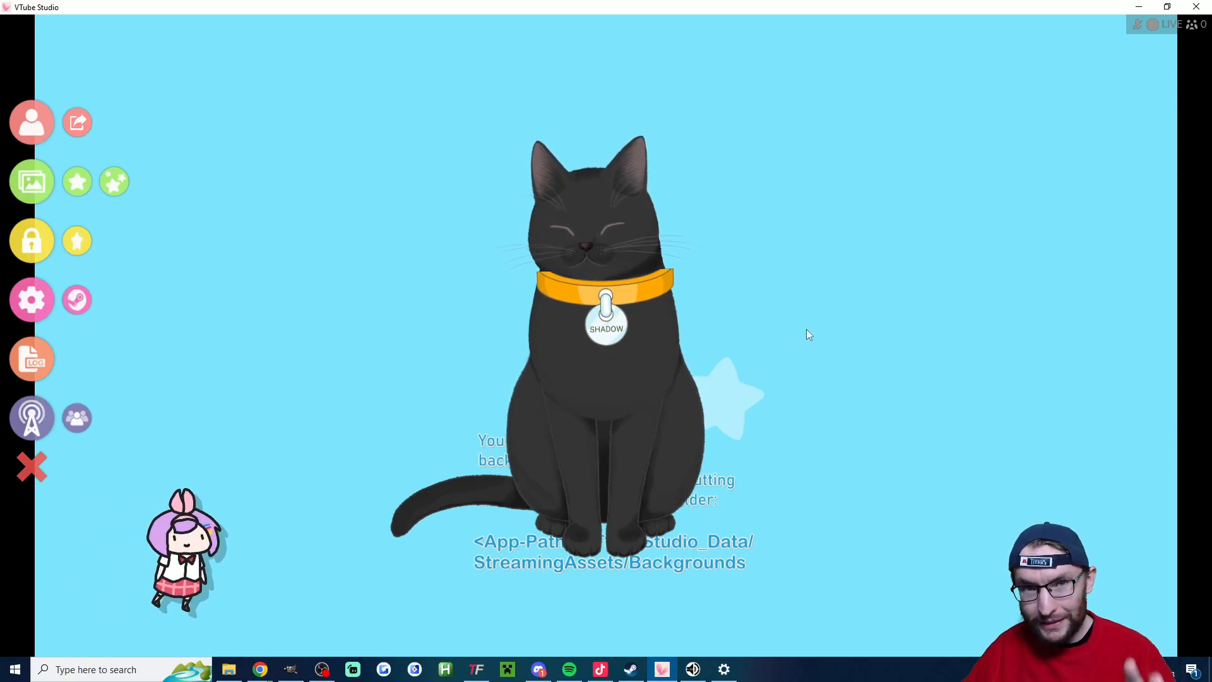
Set the scene background behind the cat to background_8
left_click(29, 183)
scroll(537, 308, "down", 3)
left_click(455, 395)
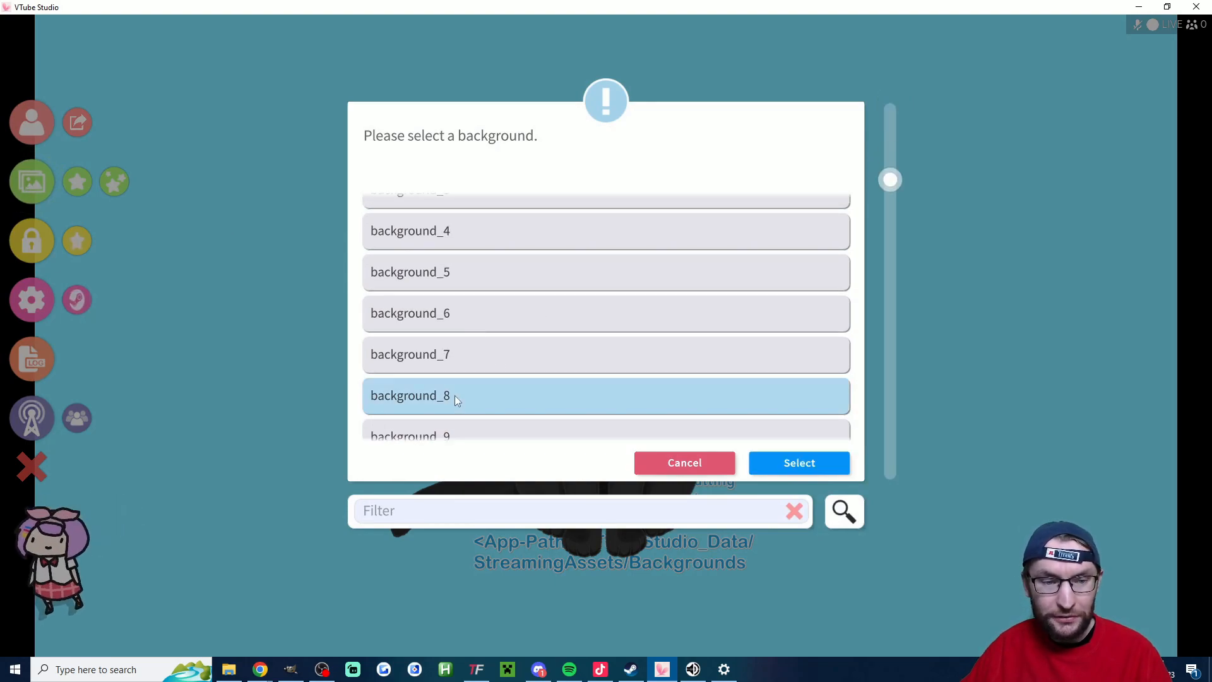
left_click(800, 464)
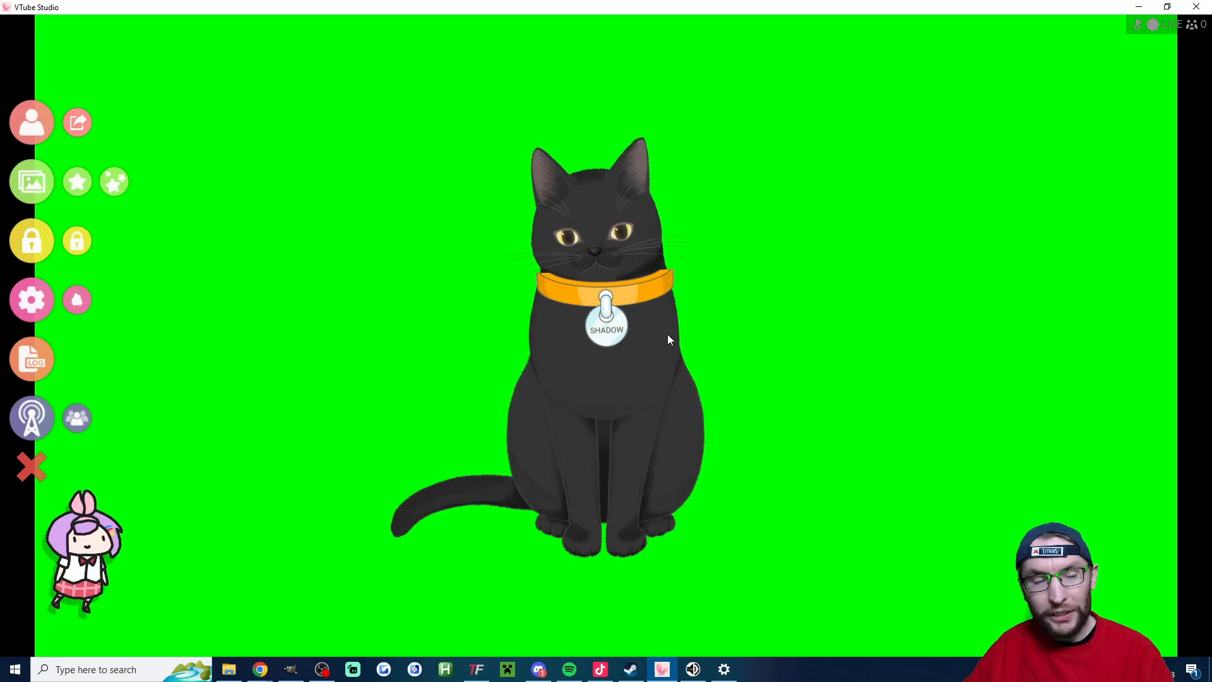
Check the Start API (allow plugins) setting and its port in the general settings against the VTS Port in VTS Desktop Audio
left_click(35, 298)
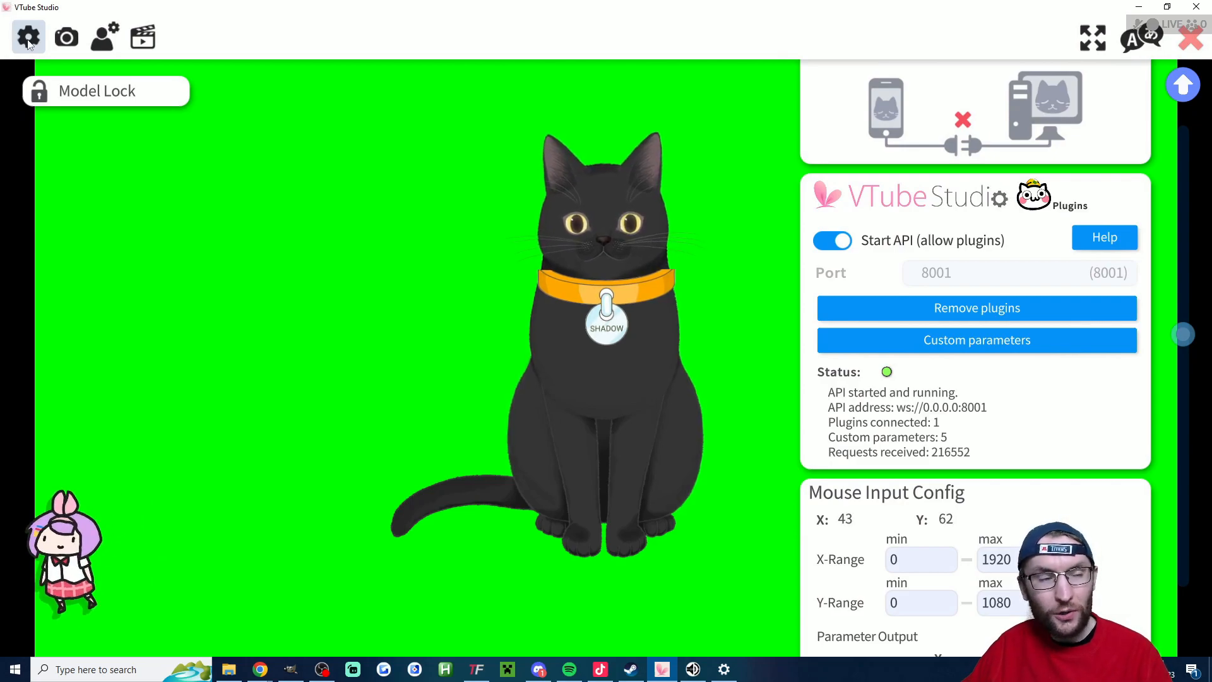
scroll(975, 357, "up", 10)
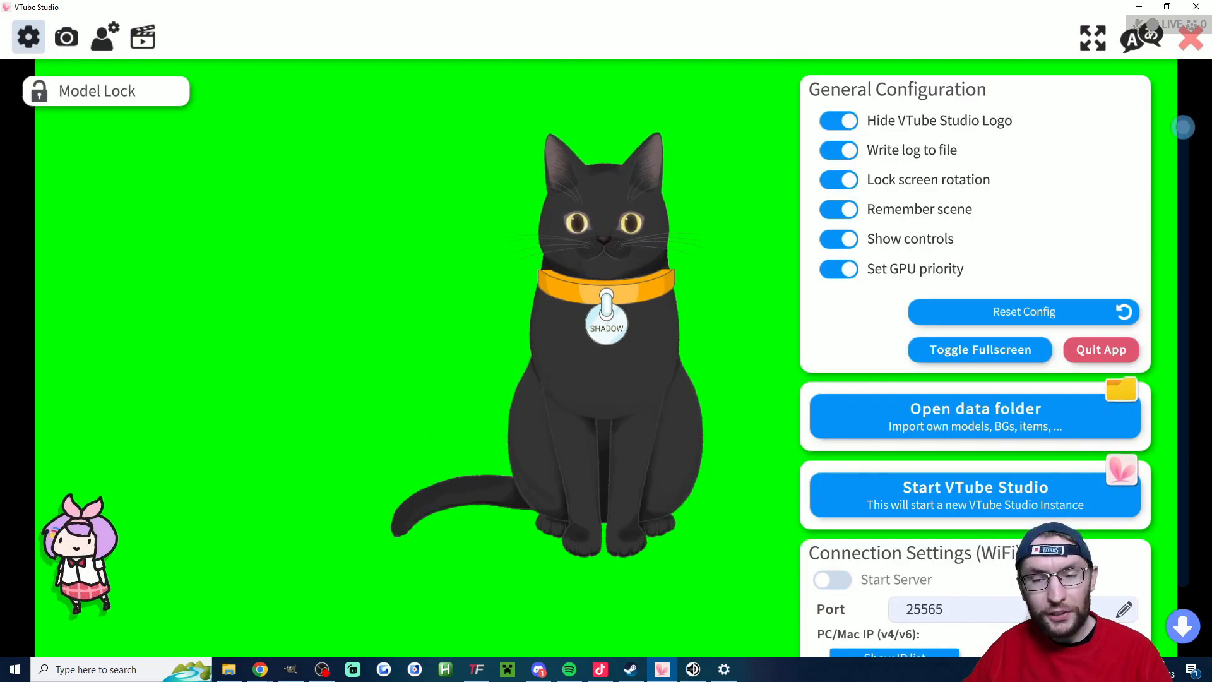
scroll(975, 357, "down", 10)
scroll(1200, 341, "down", 5)
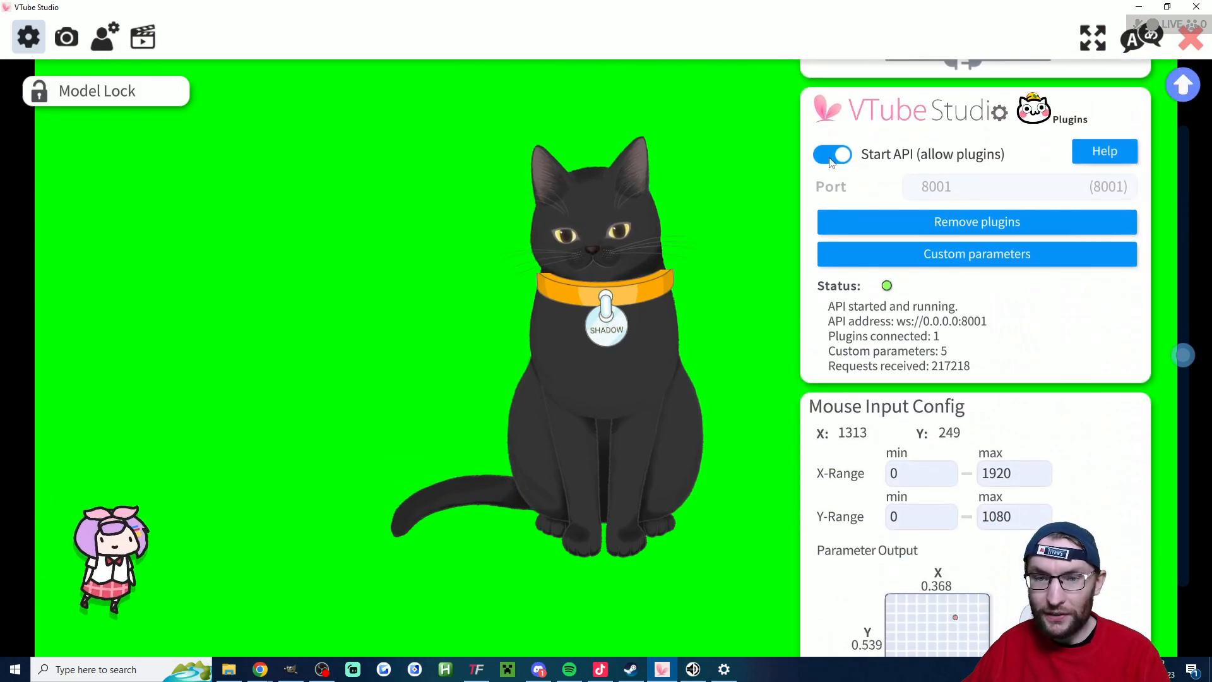
key("alt+Tab")
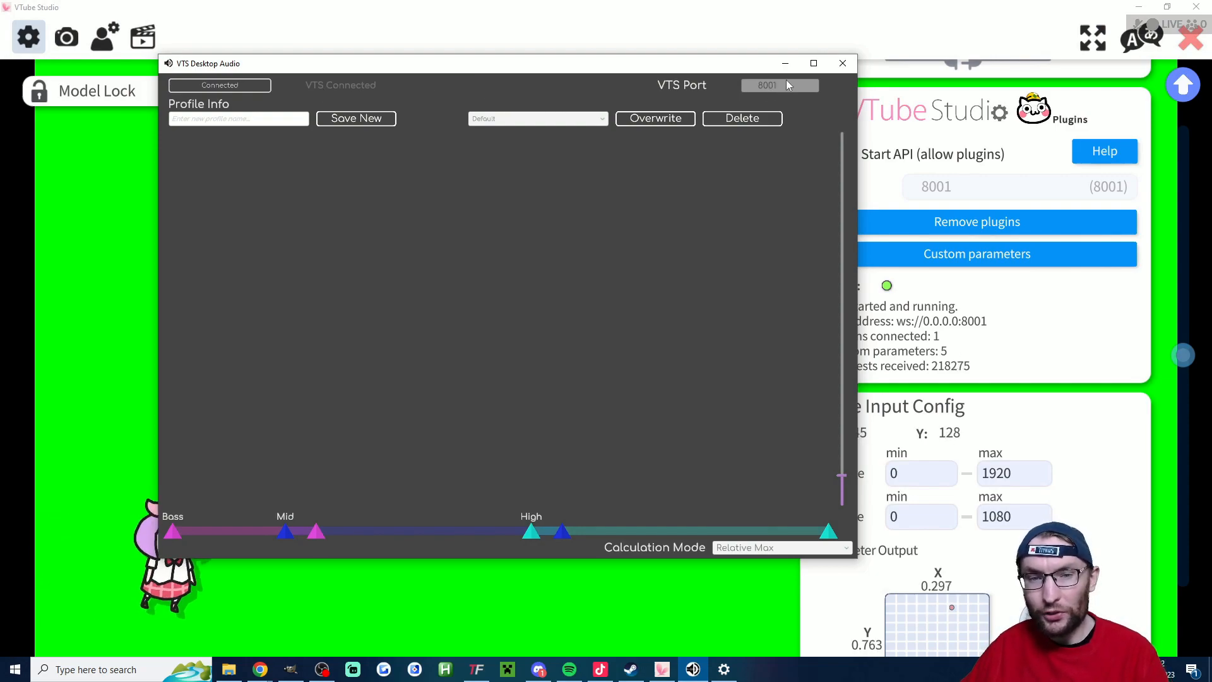
left_click(786, 63)
scroll(960, 188, "up", 1)
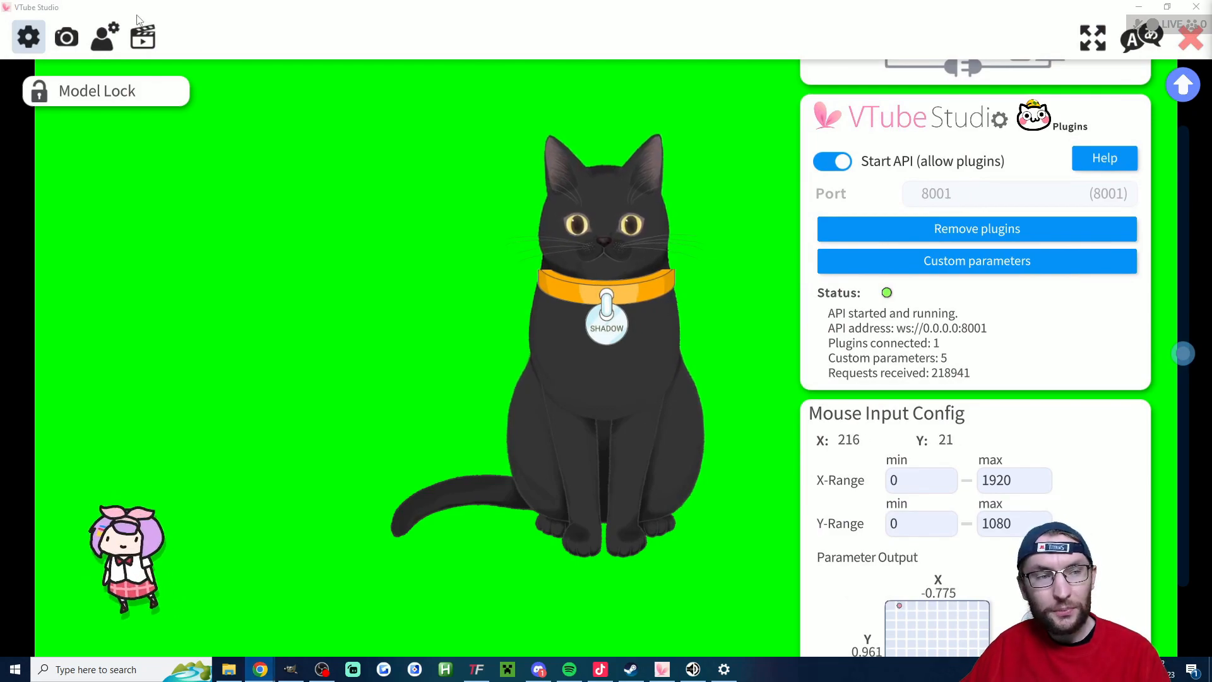
Review the webcam tracking and Virtual Webcam Config settings, trying Stay at pose before returning Model when tracking lost to Go back to default
left_click(67, 37)
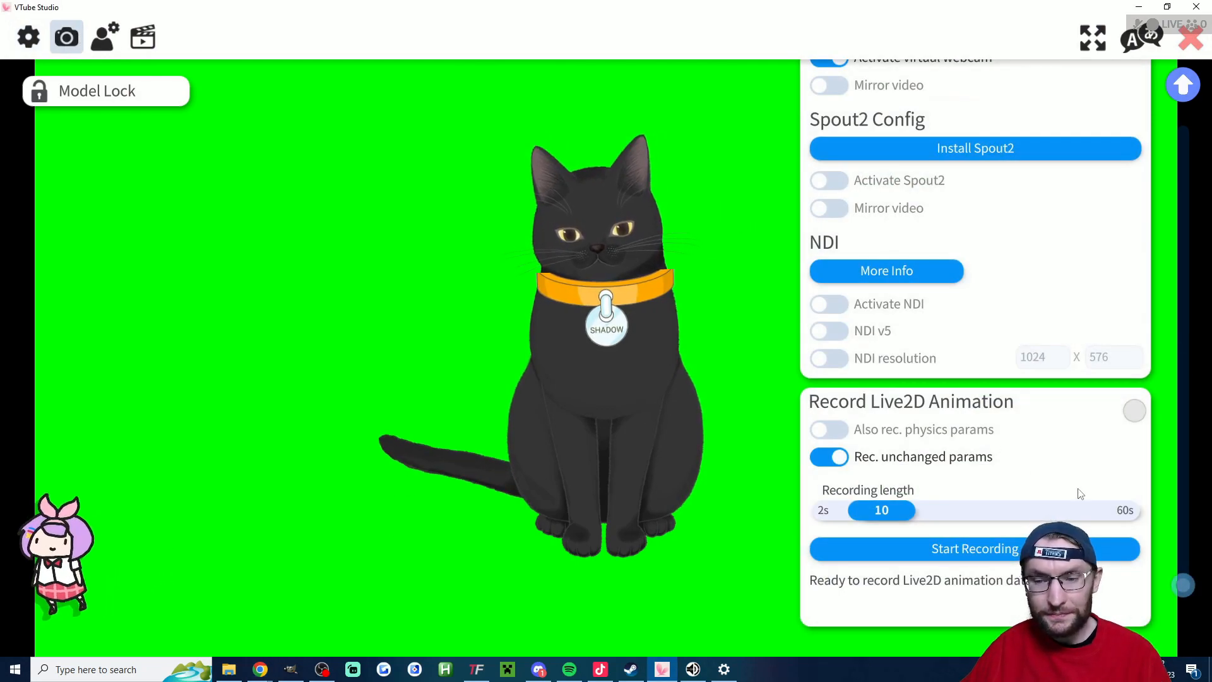
scroll(1036, 466, "up", 10)
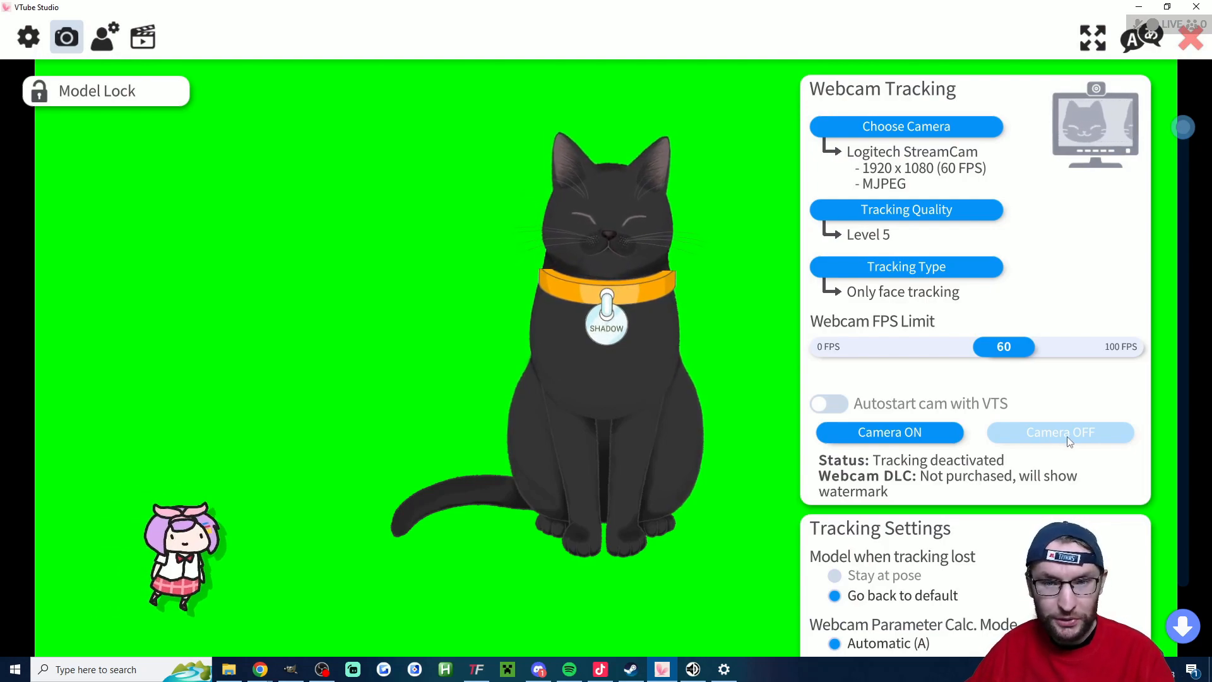
scroll(1067, 215, "down", 10)
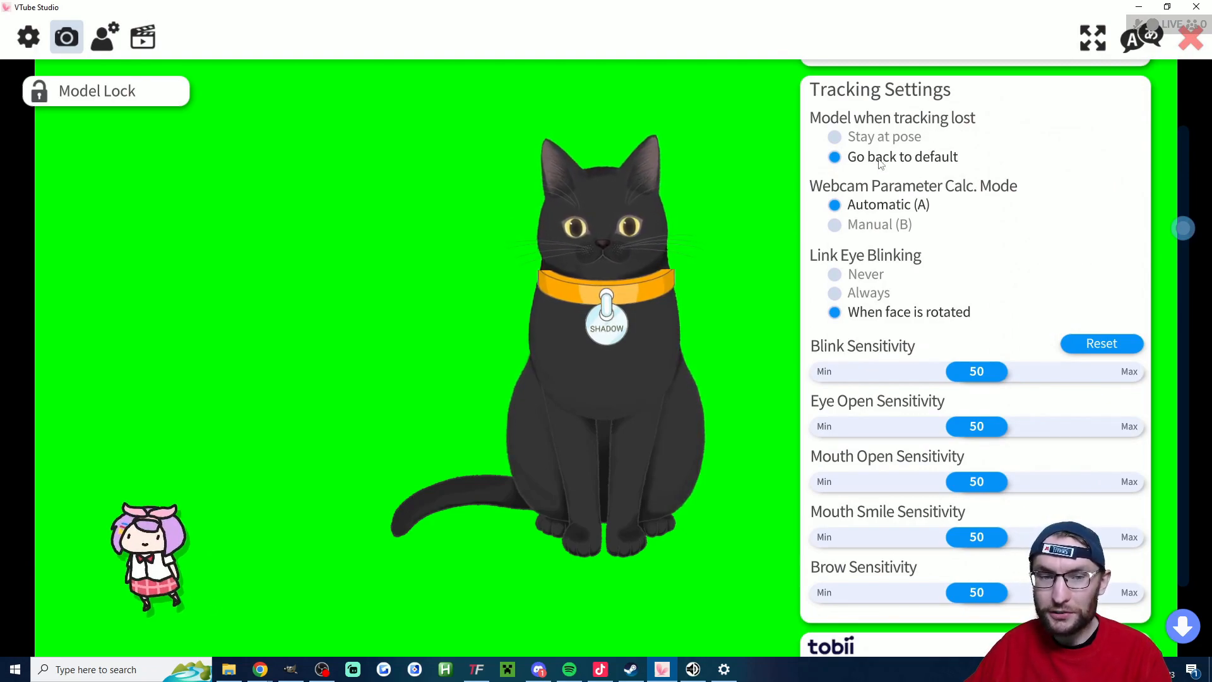
left_click(840, 139)
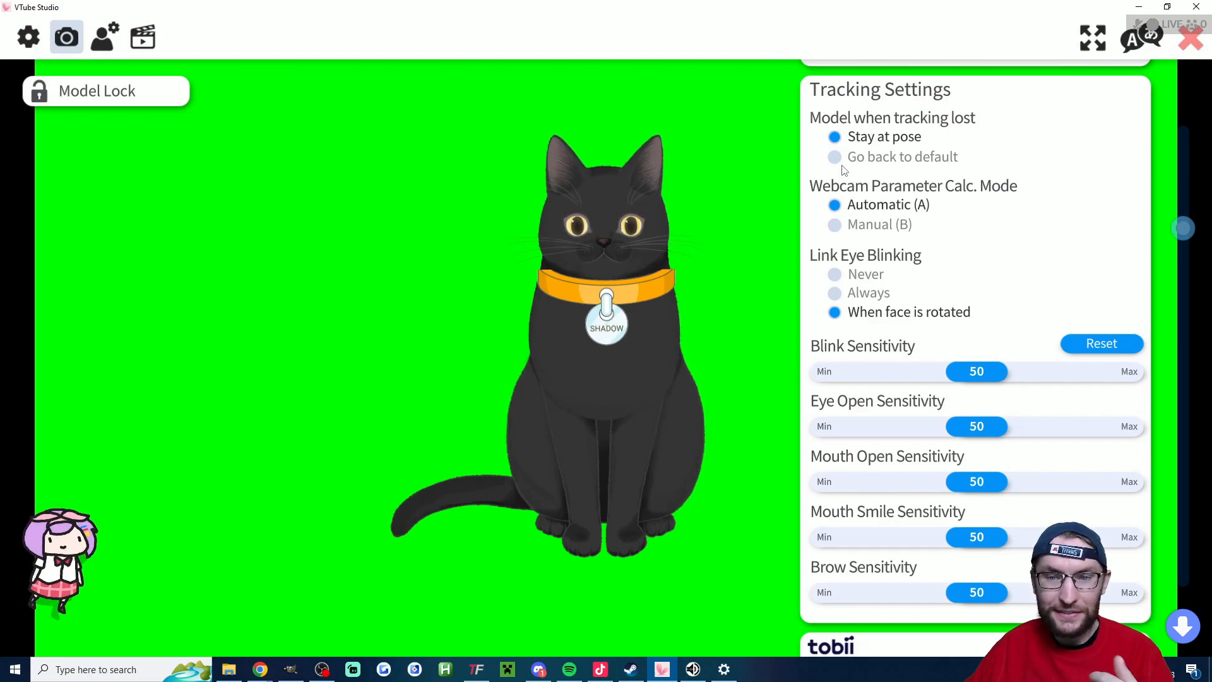
left_click(840, 162)
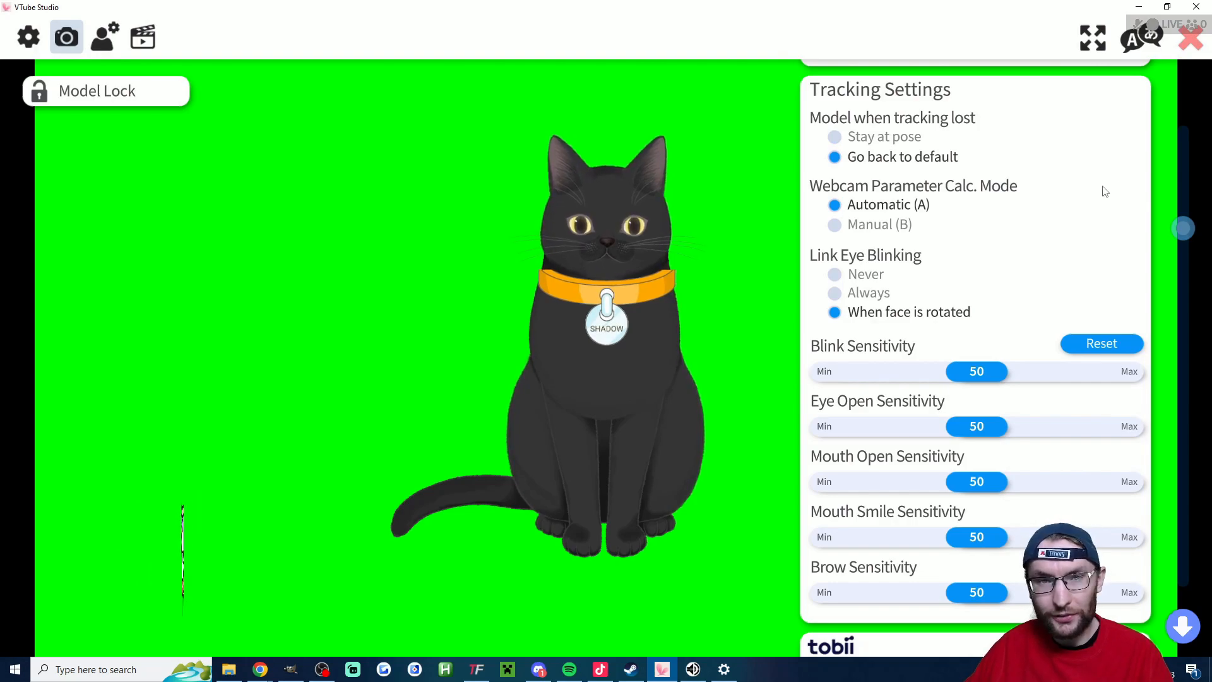
scroll(1110, 190, "up", 7)
left_click_drag(1189, 132, 1185, 553)
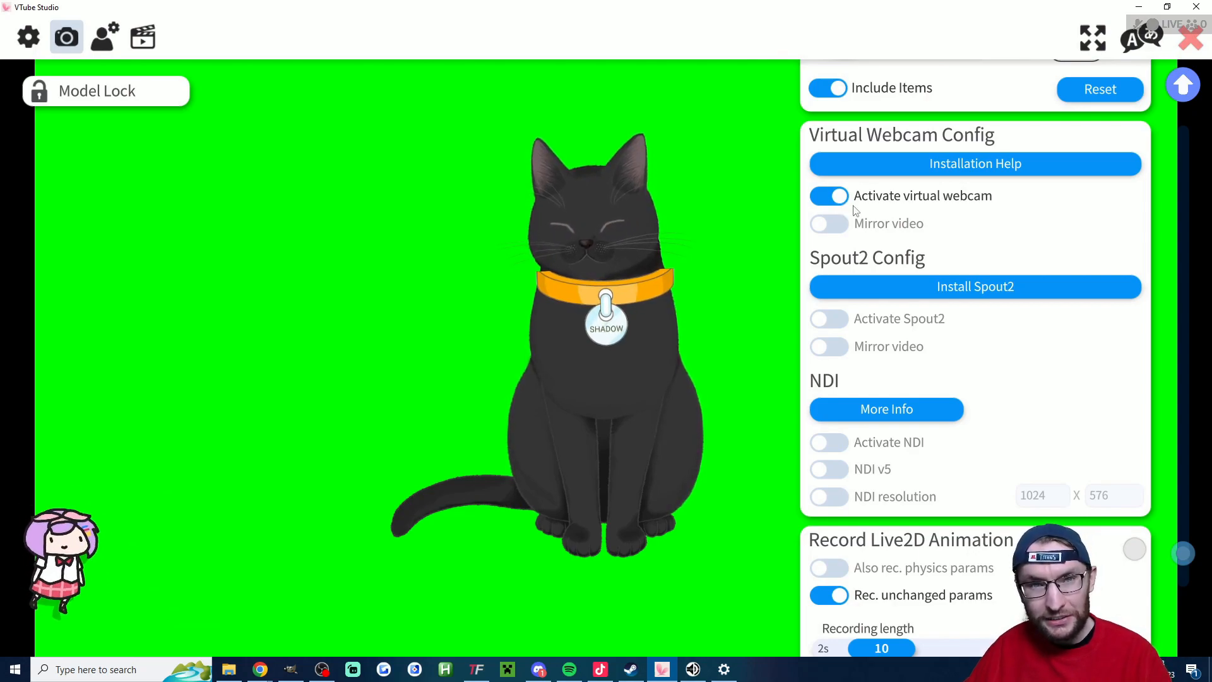
scroll(1201, 411, "down", 2)
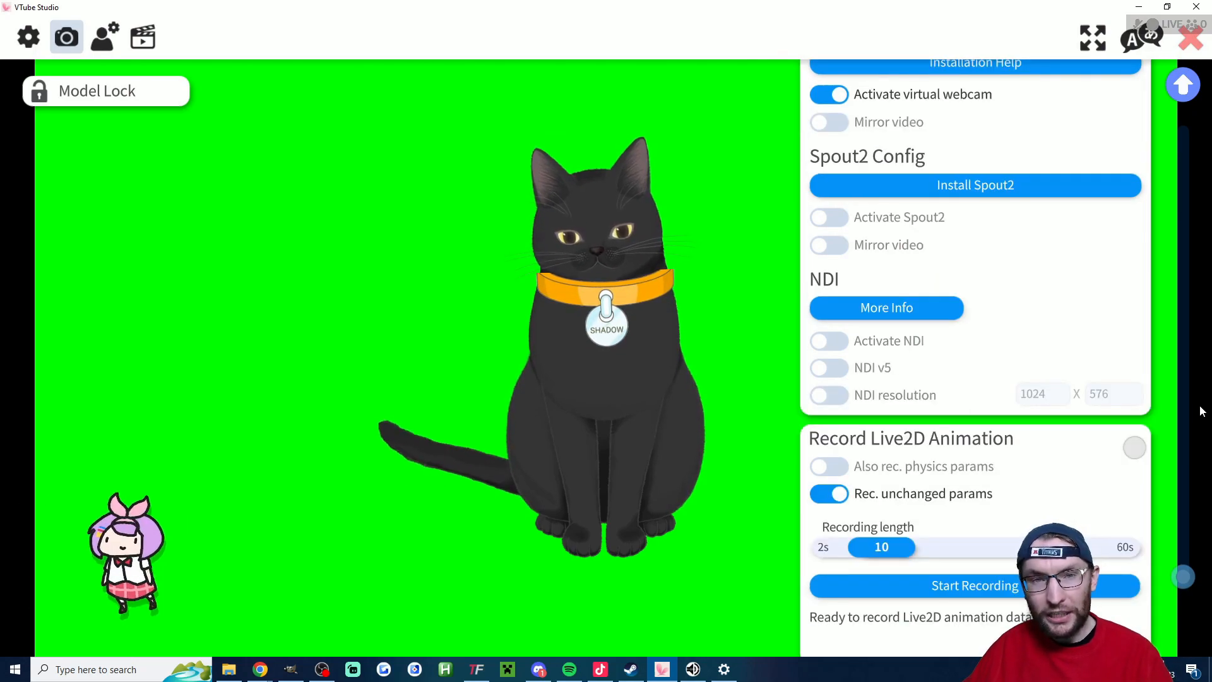
Open the Hijiki model settings and run Auto Setup, accepting replacement of the existing VTS parameters
left_click(106, 38)
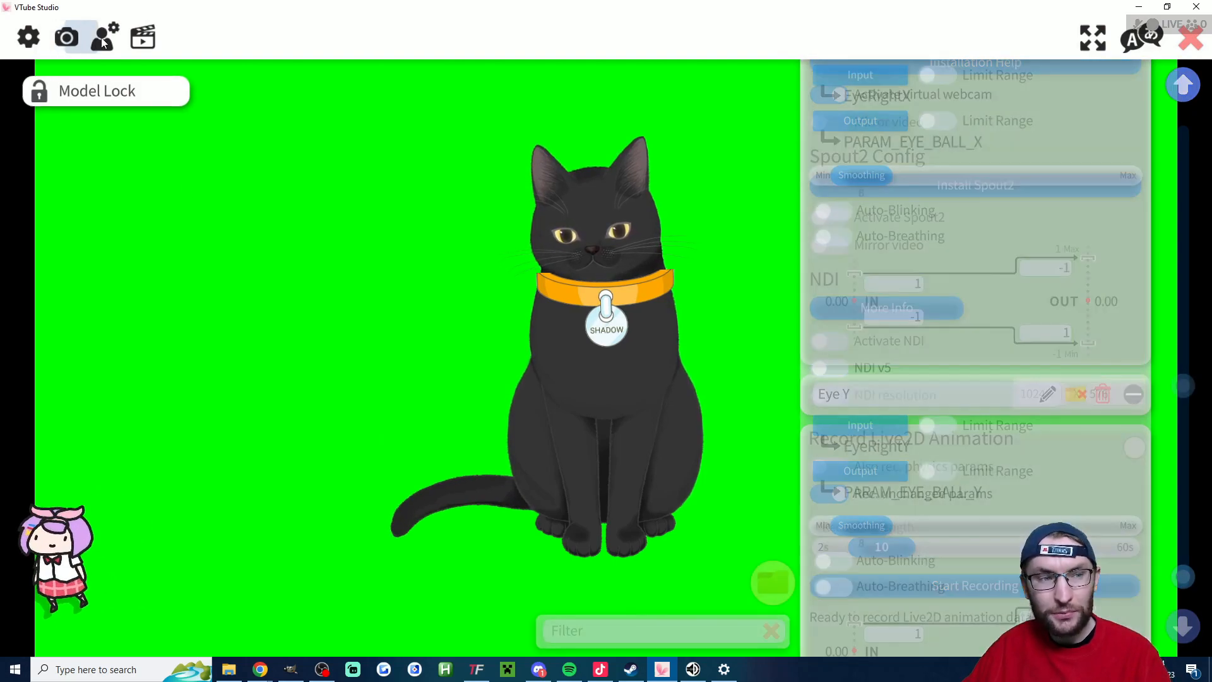
scroll(1035, 373, "up", 10)
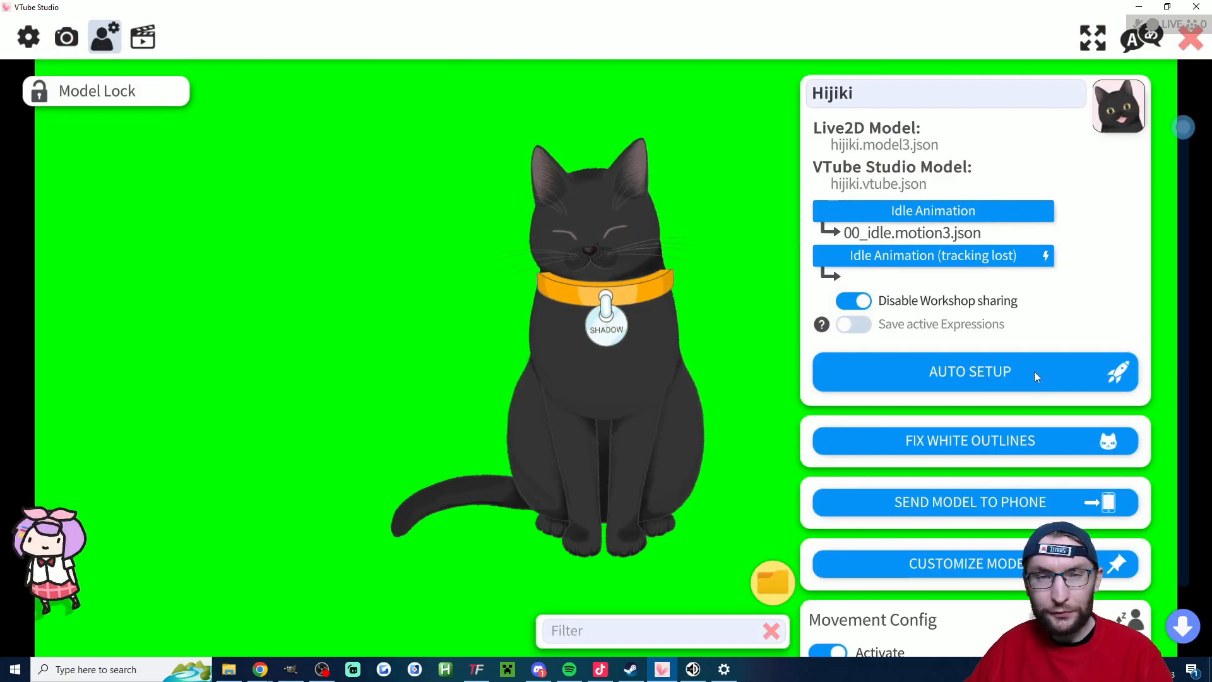
left_click(982, 375)
left_click(628, 347)
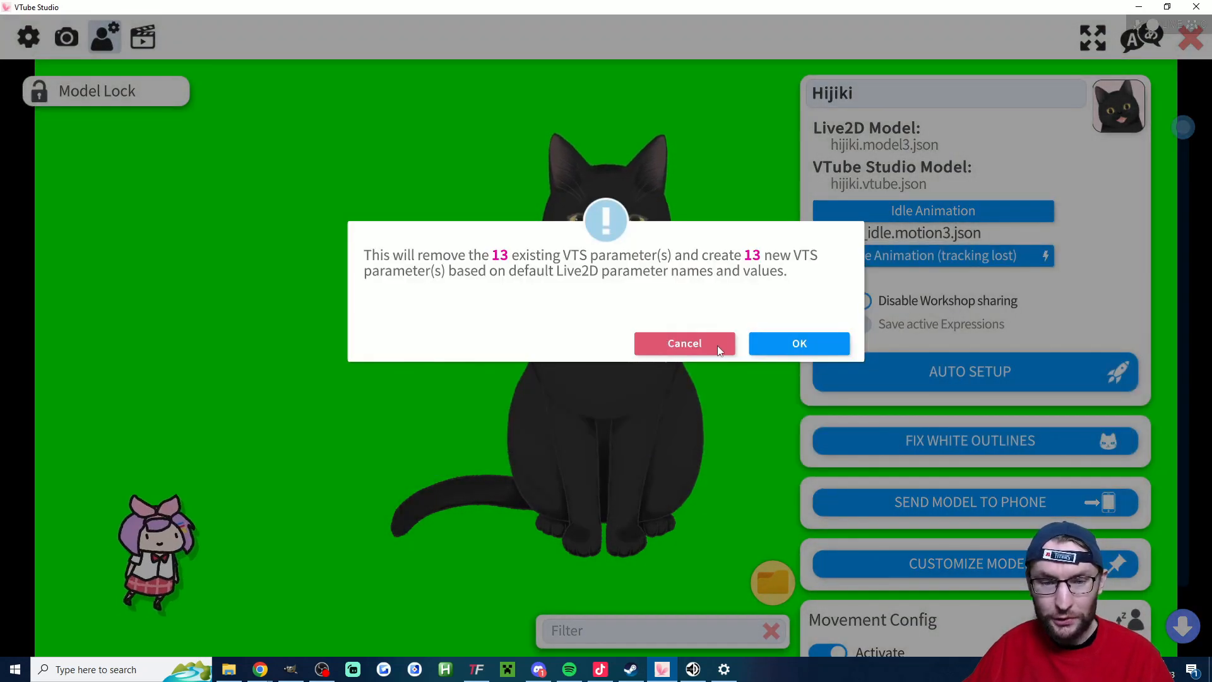
left_click(801, 345)
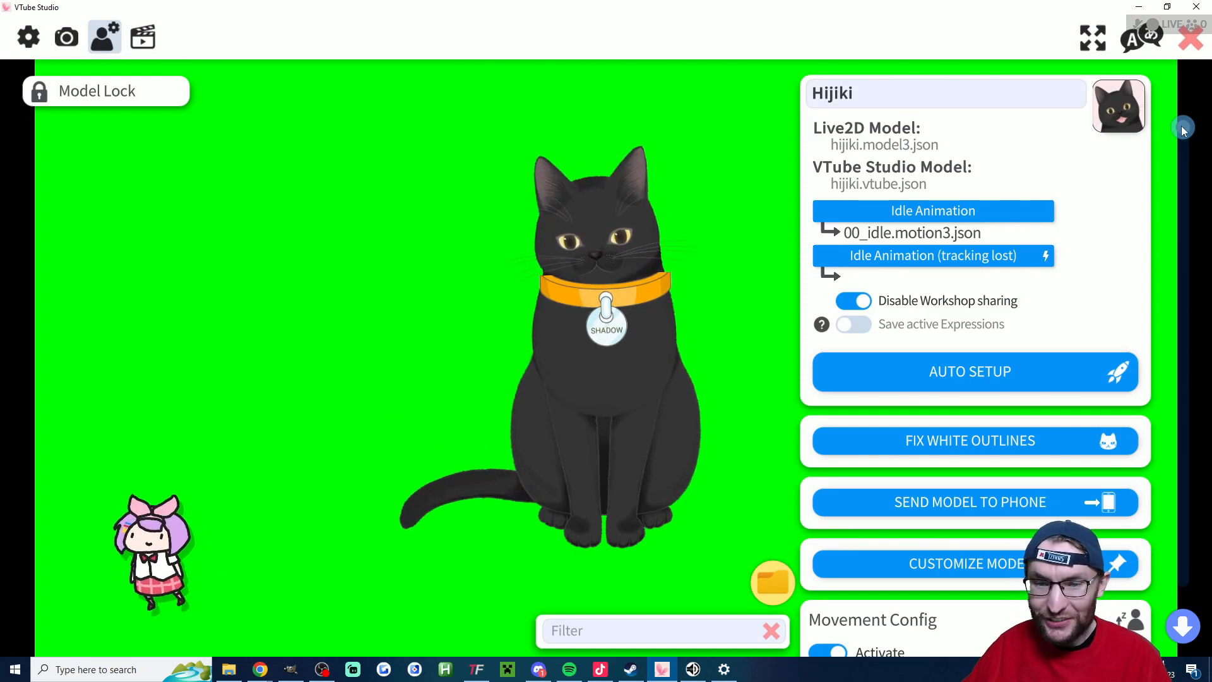
Set the Mouth Open parameter's input to DesktopAudioVolume, checking that VTS Desktop Audio is connected
left_click_drag(1185, 134, 1209, 473)
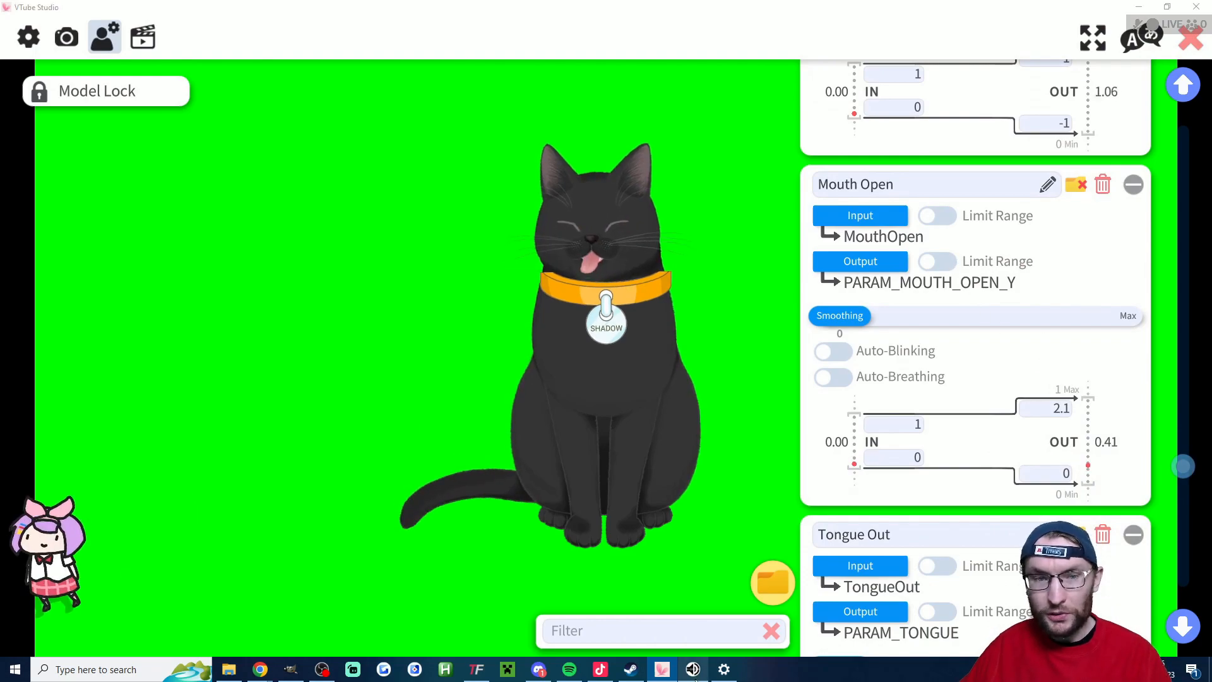
left_click(693, 669)
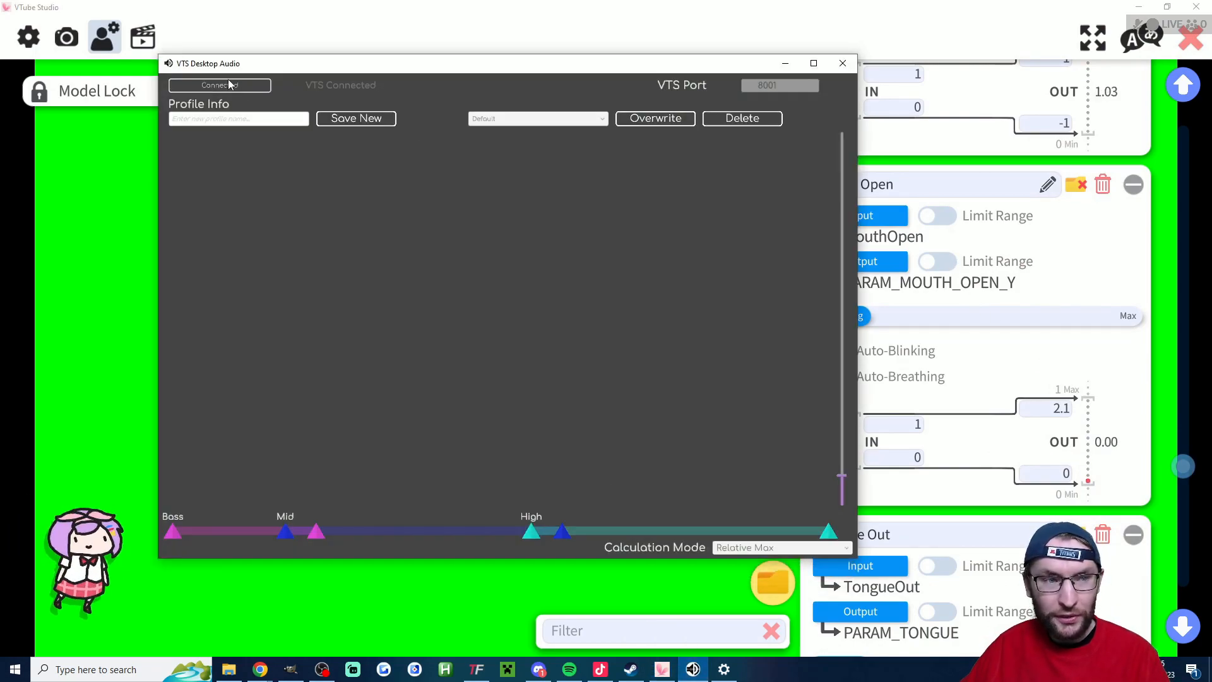
left_click(784, 64)
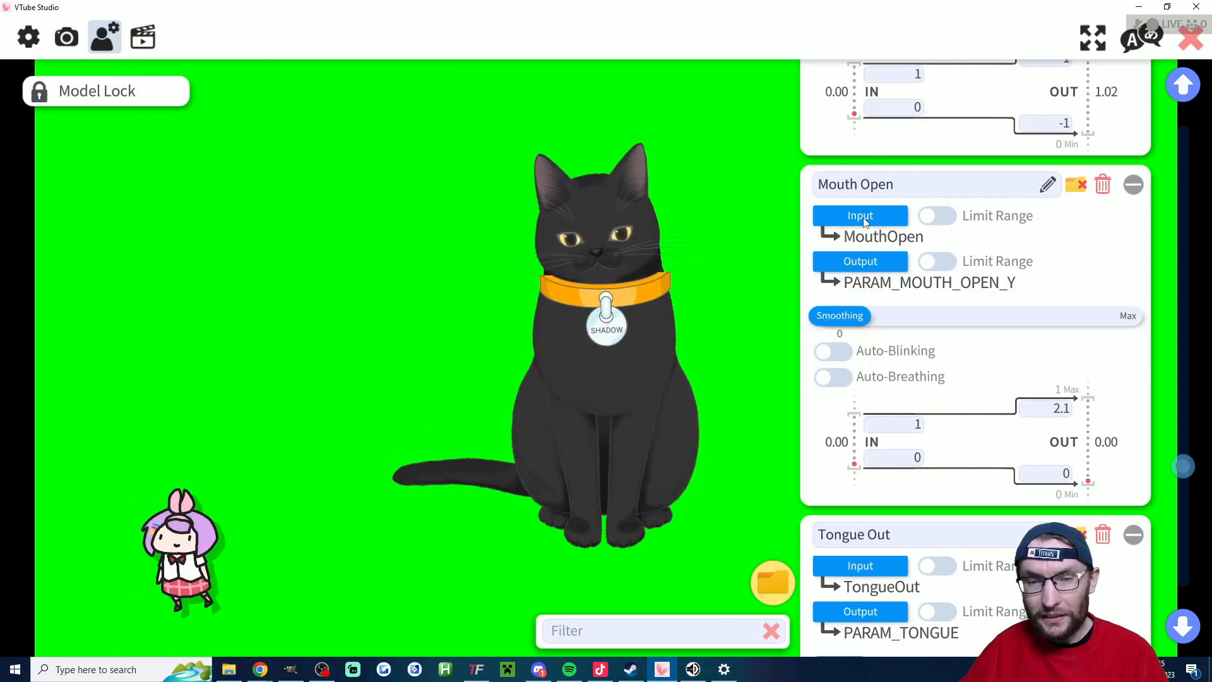
left_click(864, 218)
left_click_drag(891, 199, 891, 480)
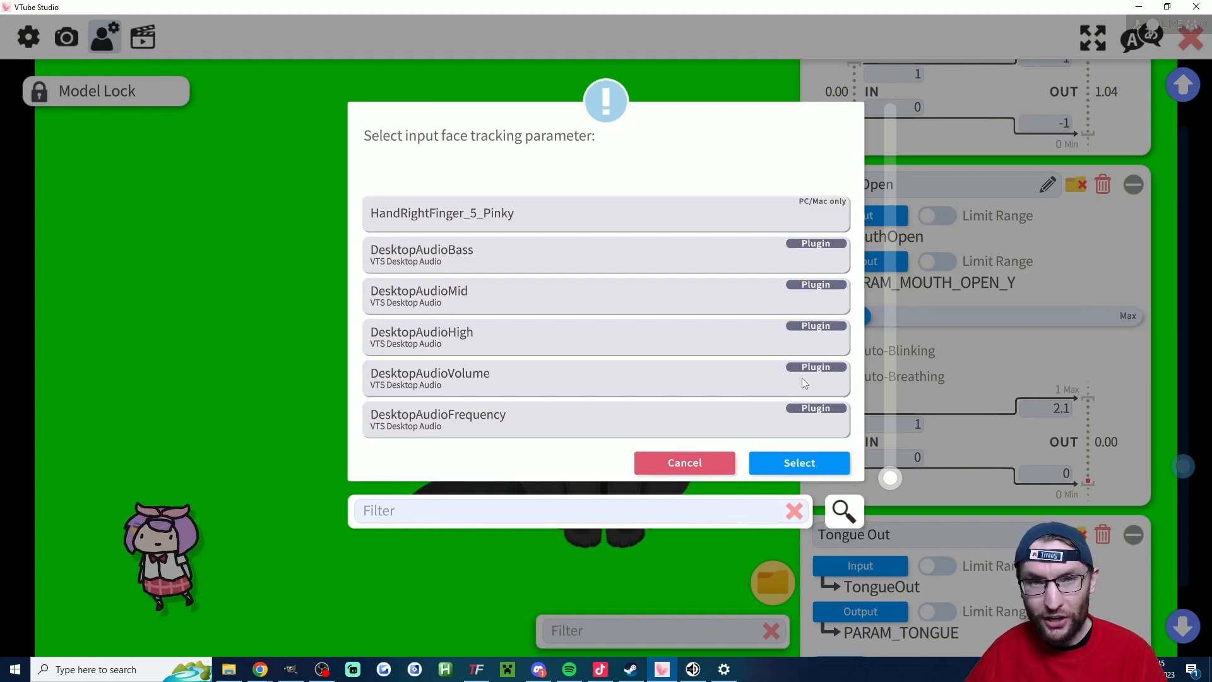
left_click(504, 379)
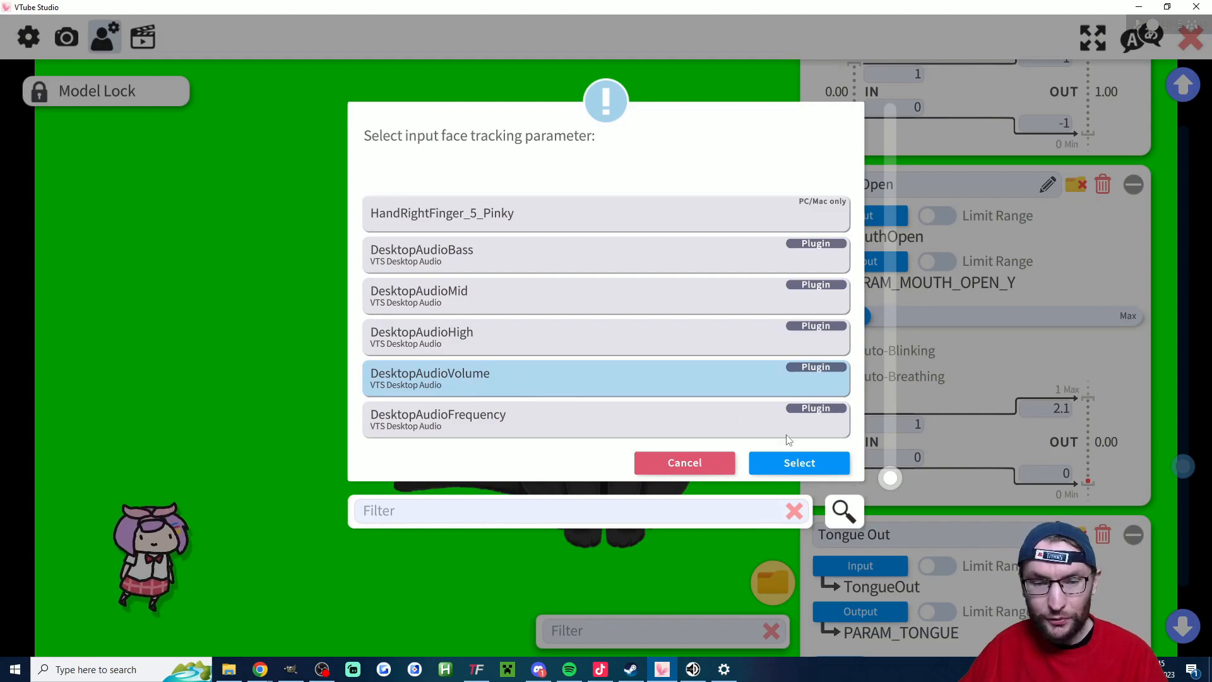
left_click(814, 470)
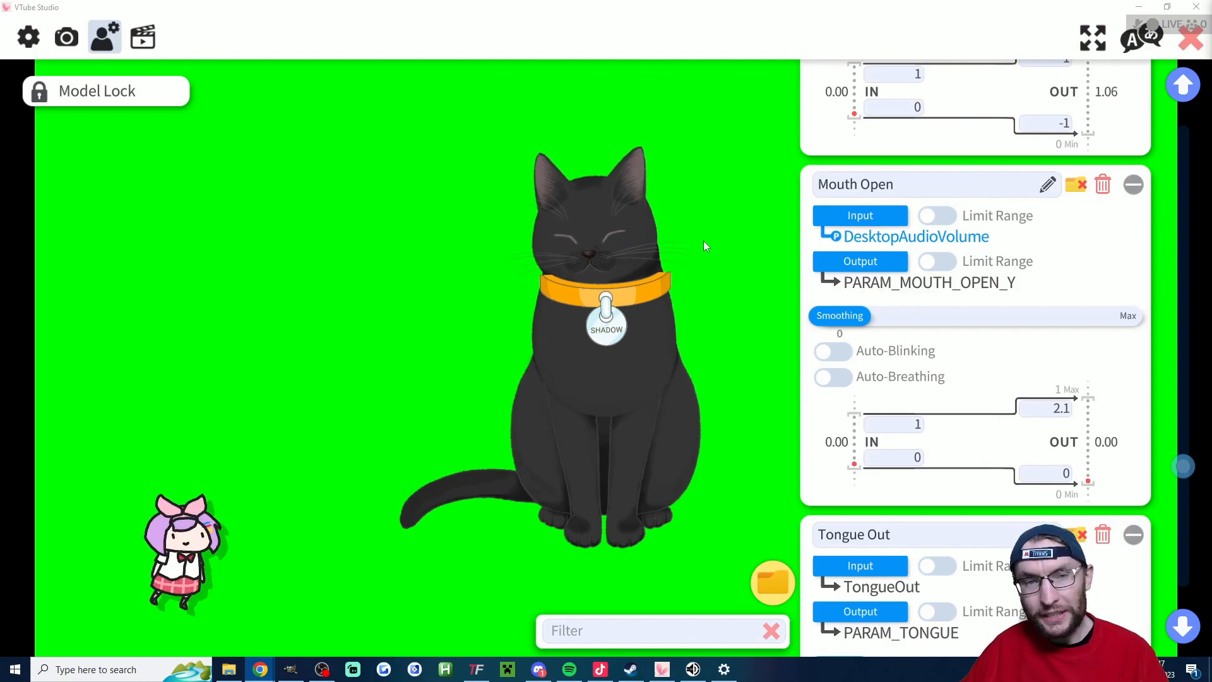
Switch to Steam, open VTube Studio's local files and examine the item images in VTube Studio_Data\StreamingAssets\Items
key("alt+Tab")
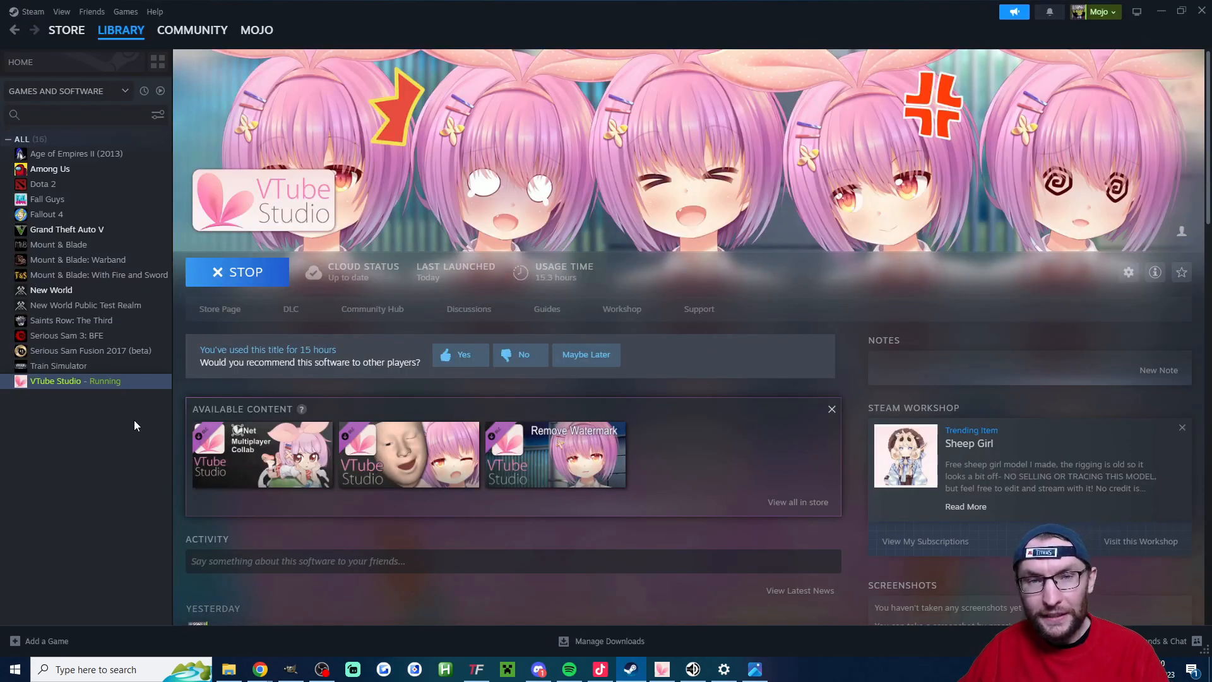
right_click(73, 383)
mouse_move(127, 463)
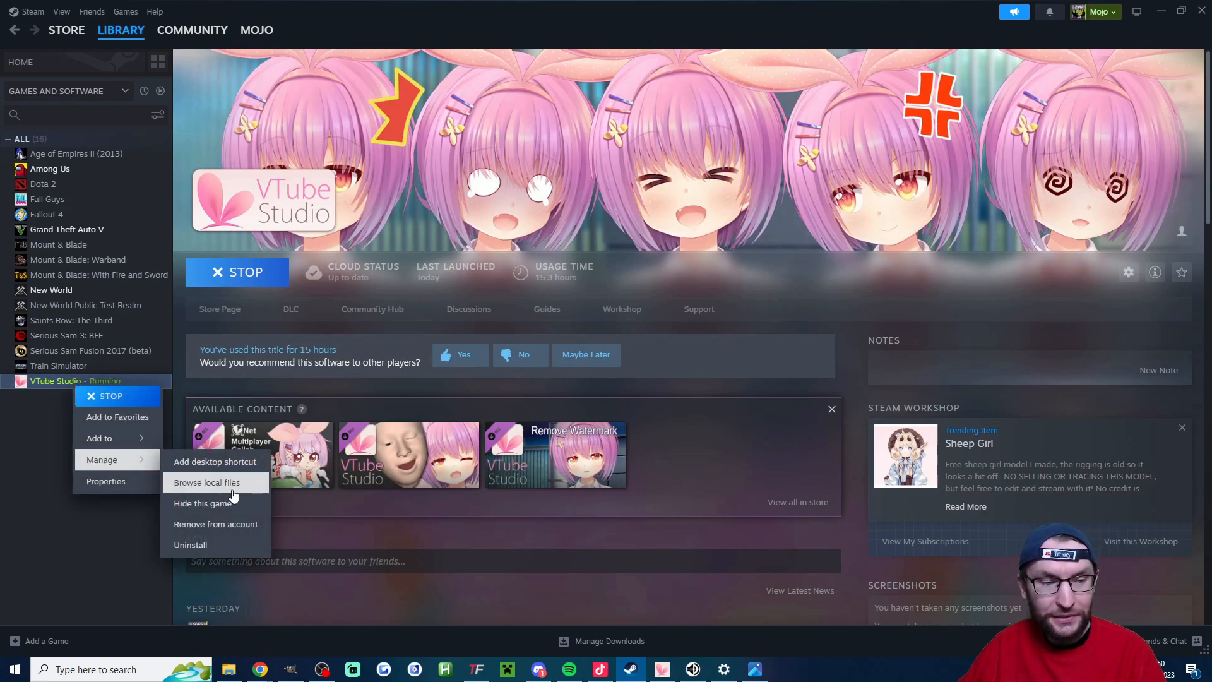
left_click(238, 492)
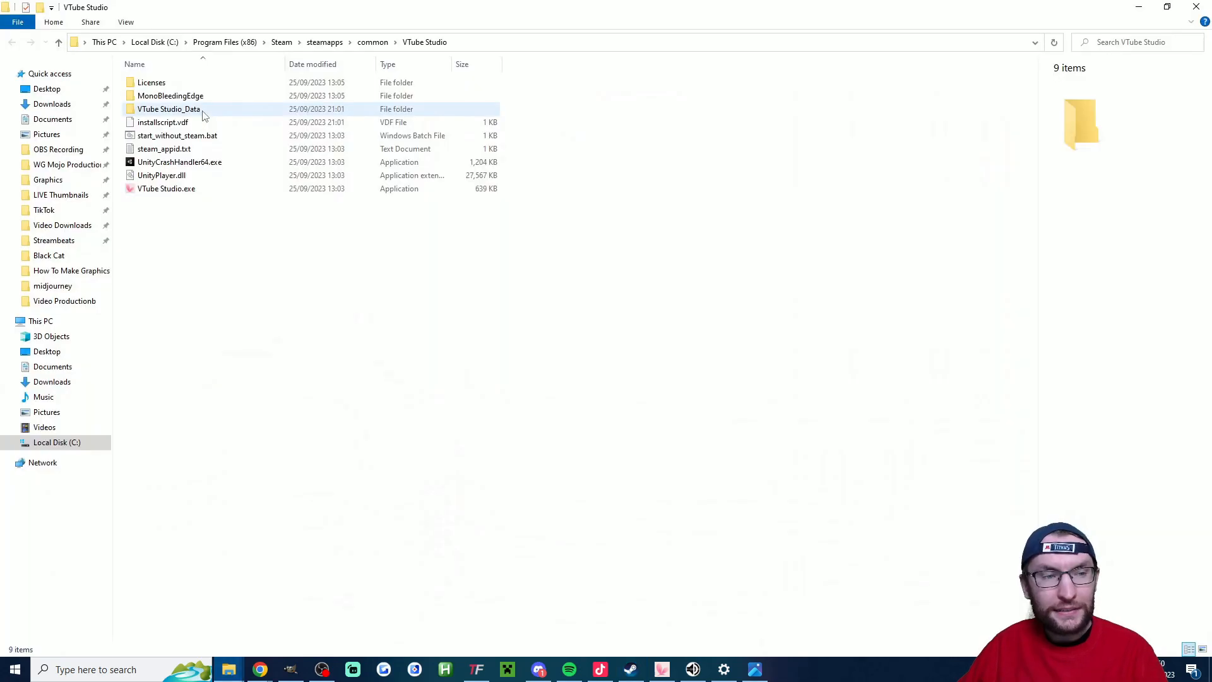
double_click(203, 114)
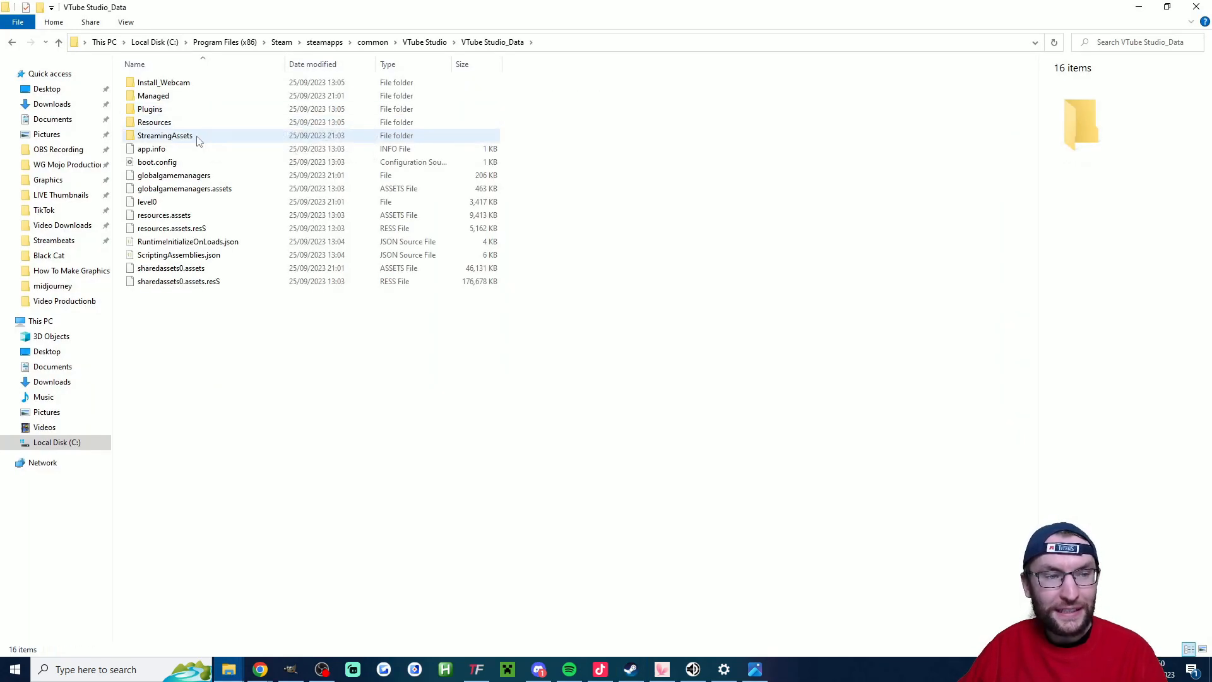
double_click(197, 136)
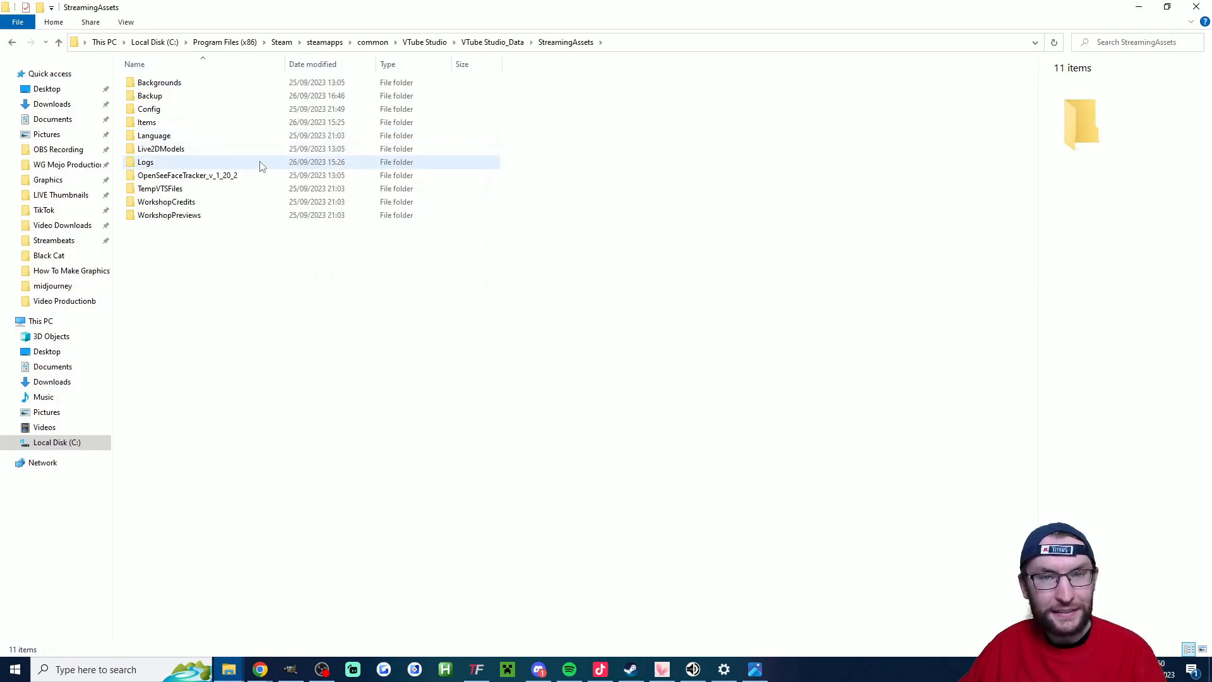
double_click(189, 125)
scroll(799, 321, "down", 3)
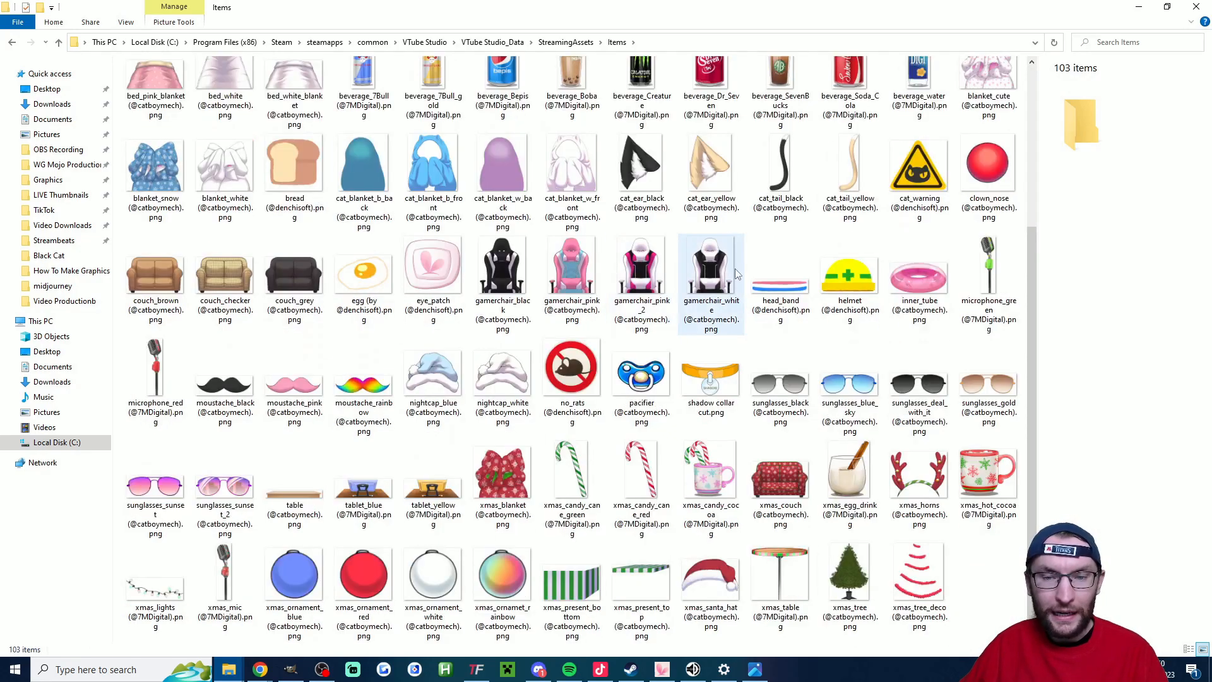
scroll(641, 339, "up", 3)
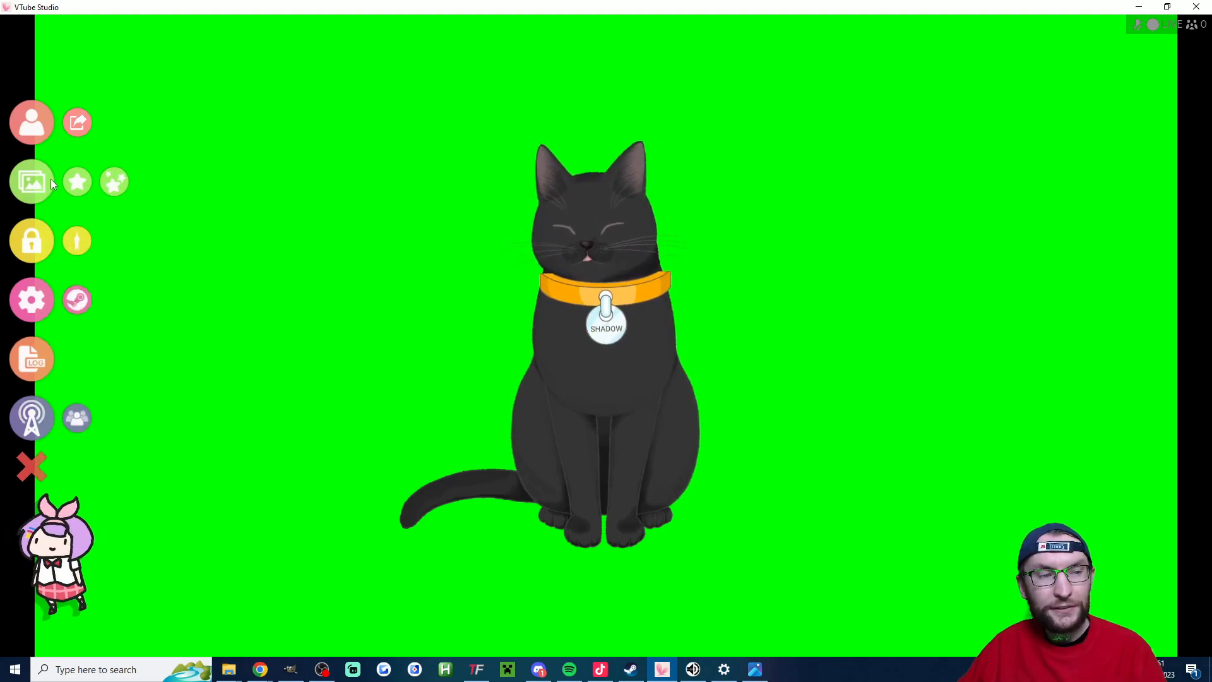
Load the shadow collar cut item into the scene with item order 2, smoothing 0 and pinning to the Live2D model enabled
left_click(83, 185)
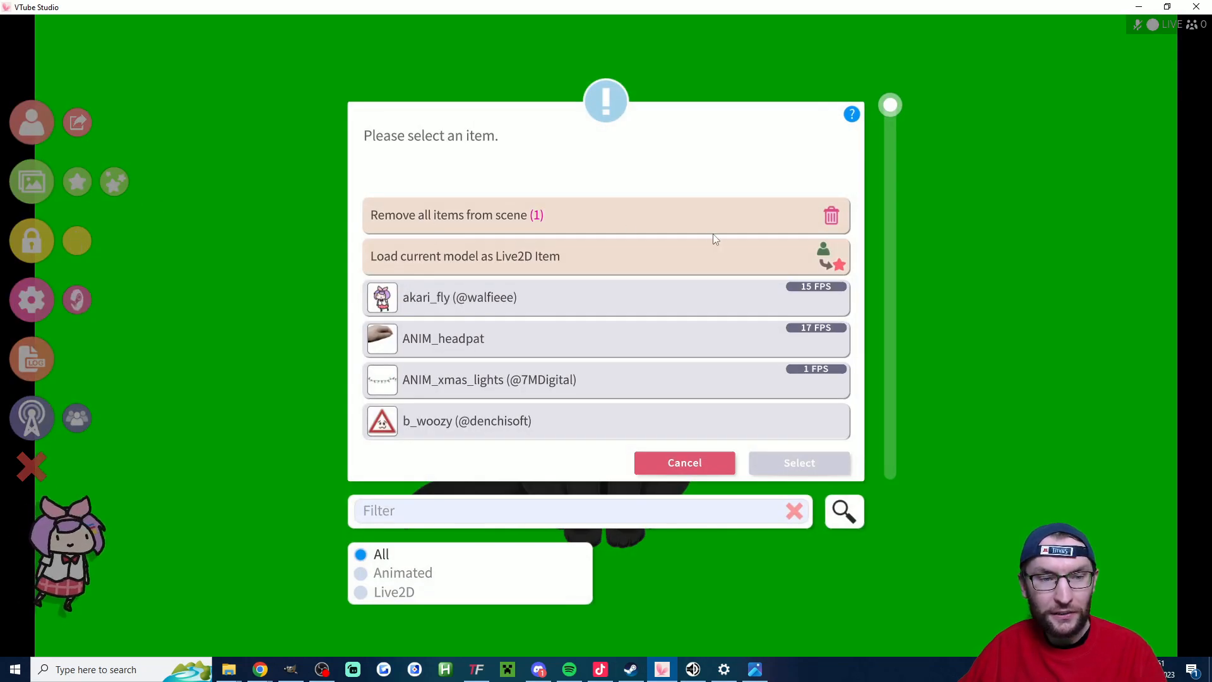
left_click_drag(890, 106, 957, 350)
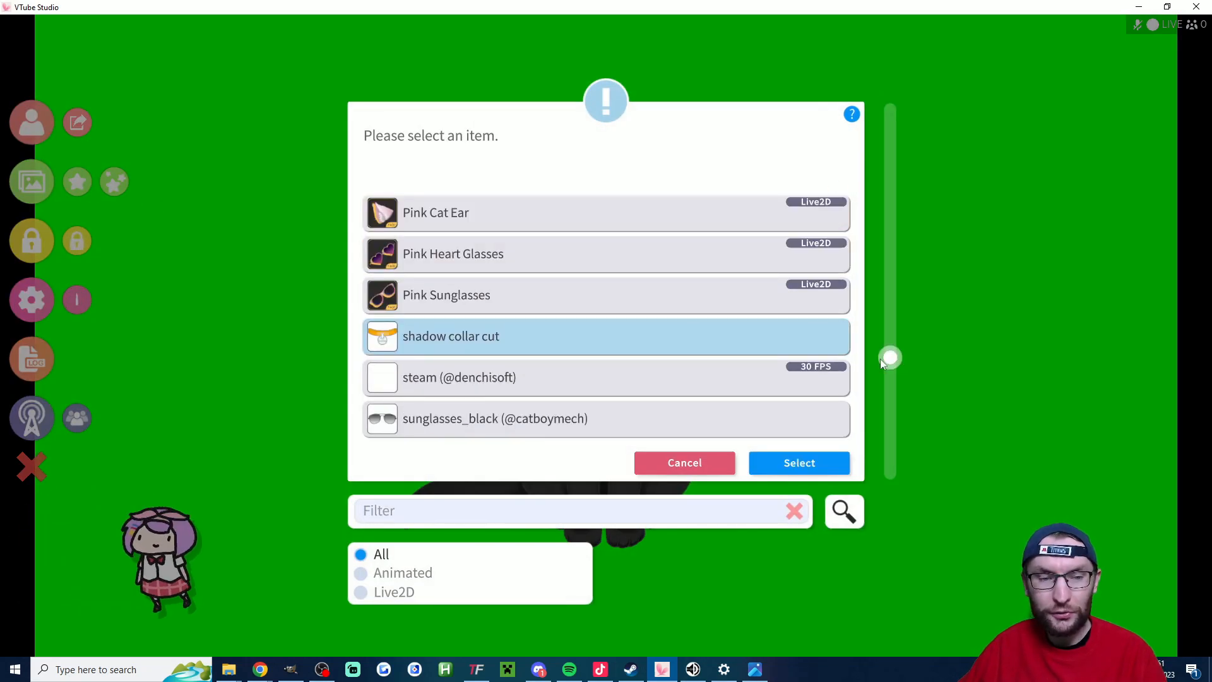
left_click(805, 466)
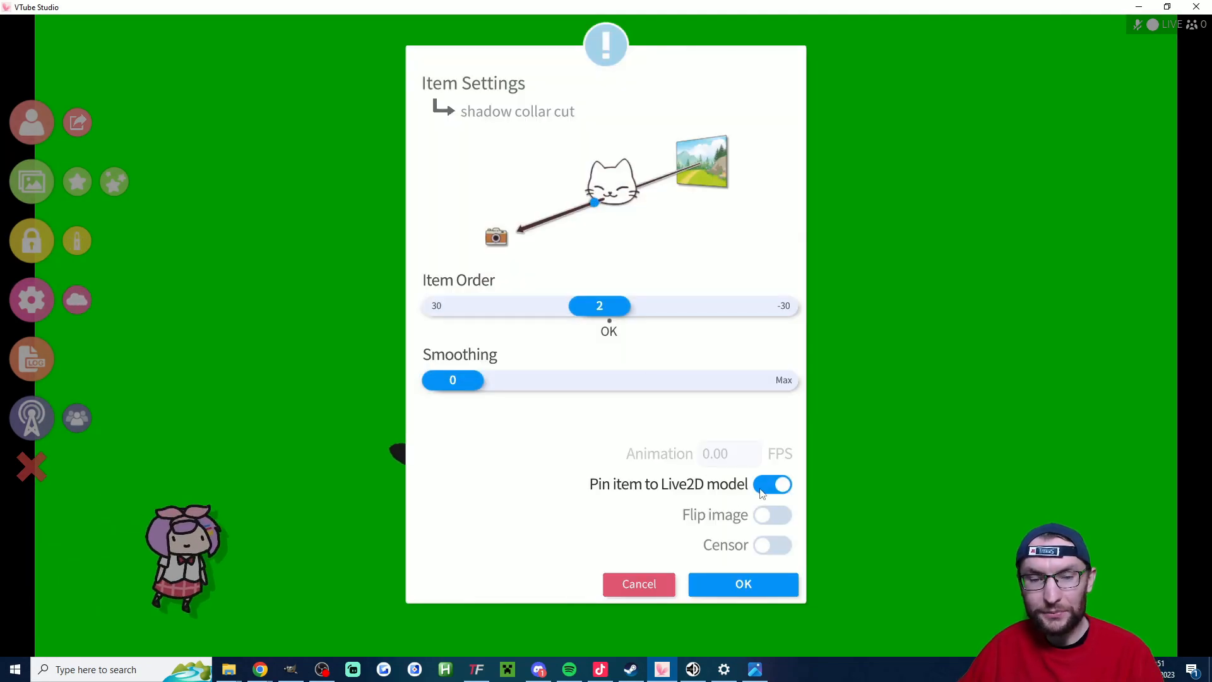
left_click(732, 581)
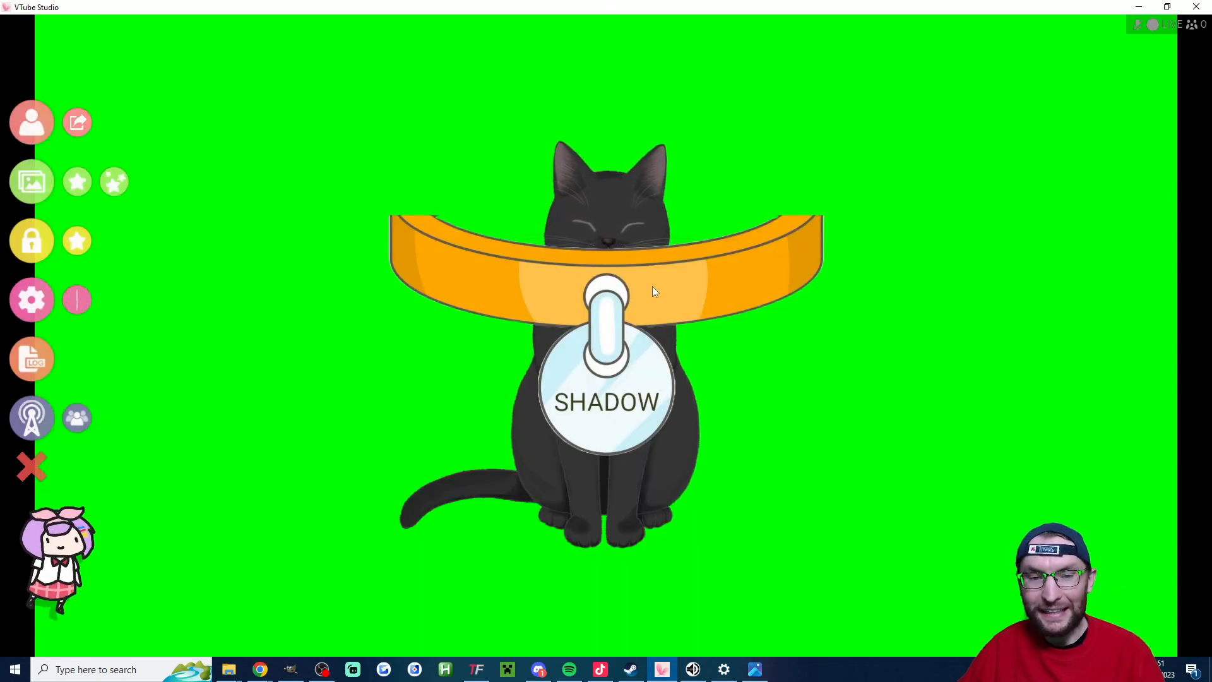
Shrink the newly added collar to slightly wider than the cat's existing collar and position it on the cat's chest
left_click_drag(626, 280, 731, 306)
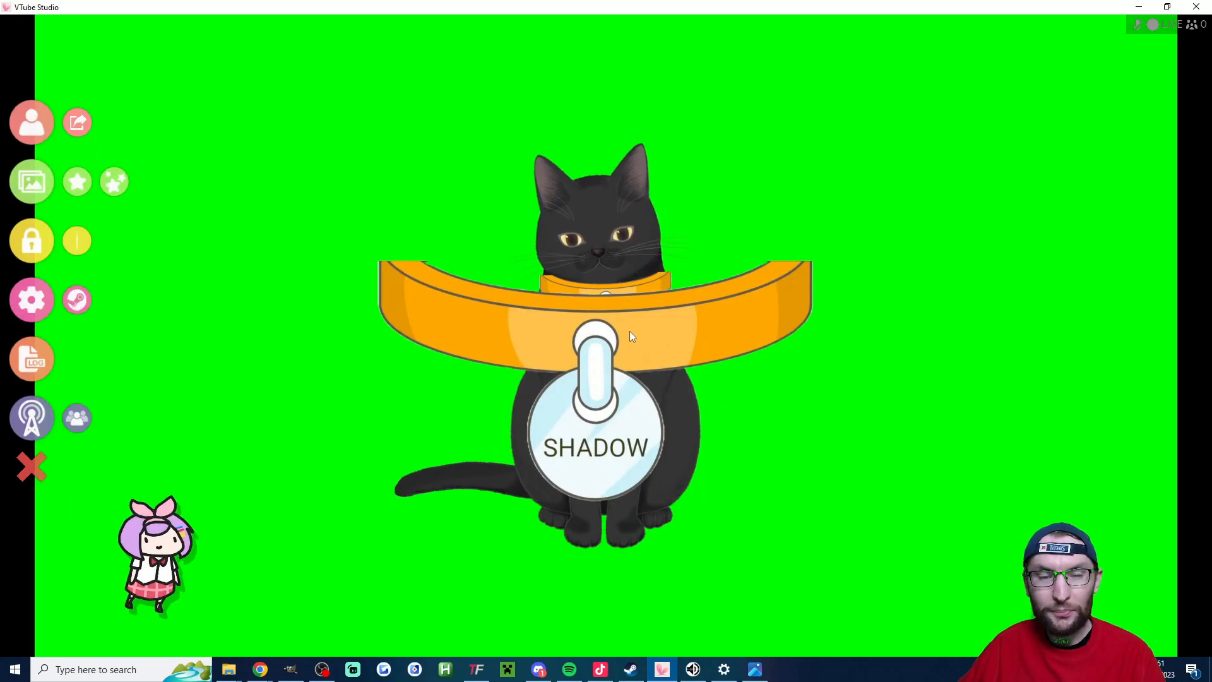
scroll(625, 329, "down", 4)
scroll(607, 344, "down", 5)
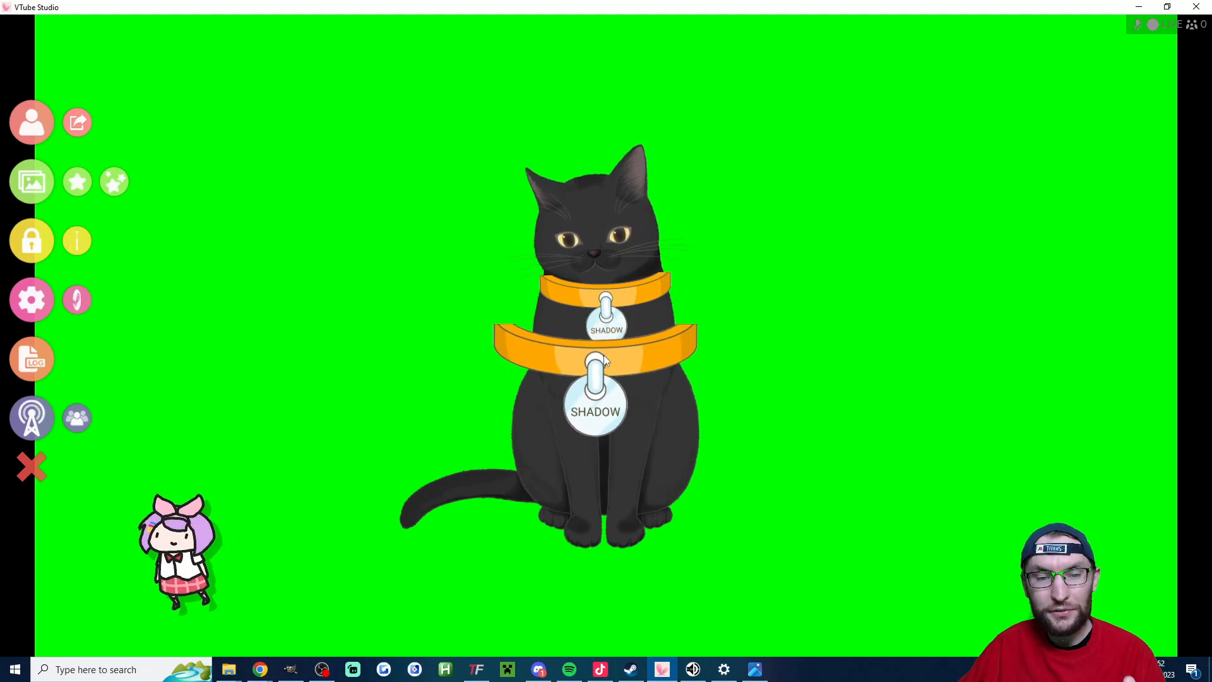
scroll(603, 365, "down", 3)
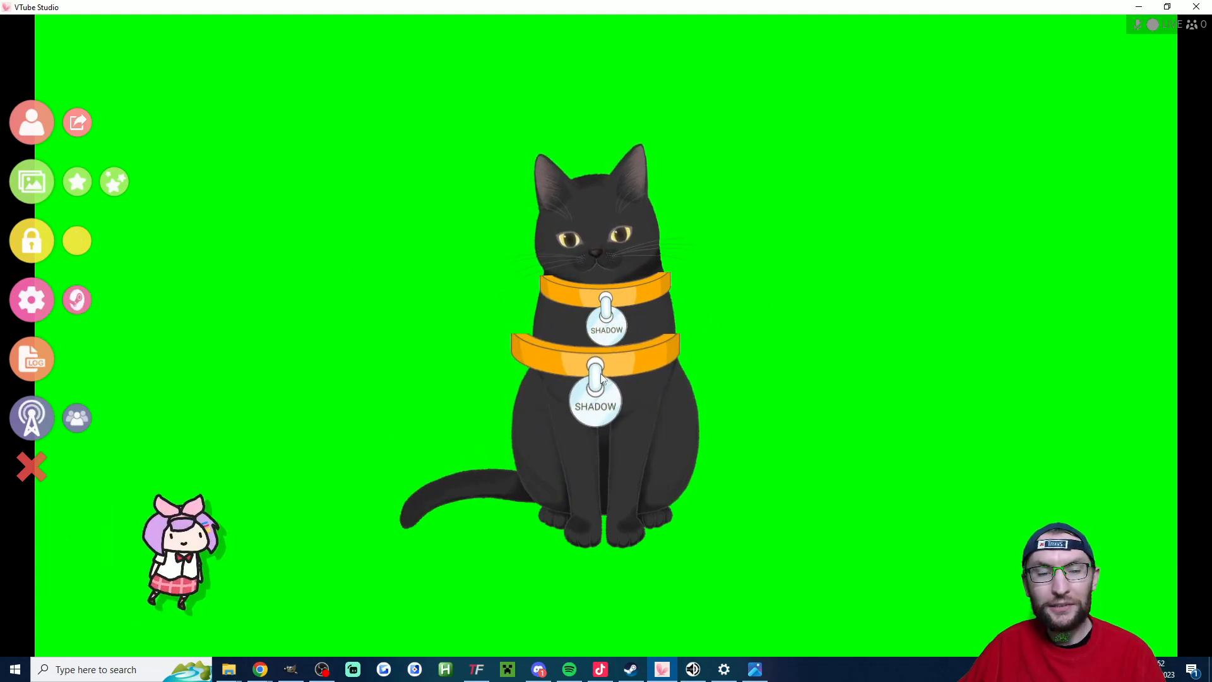
left_click_drag(599, 368, 591, 399)
scroll(592, 399, "up", 2)
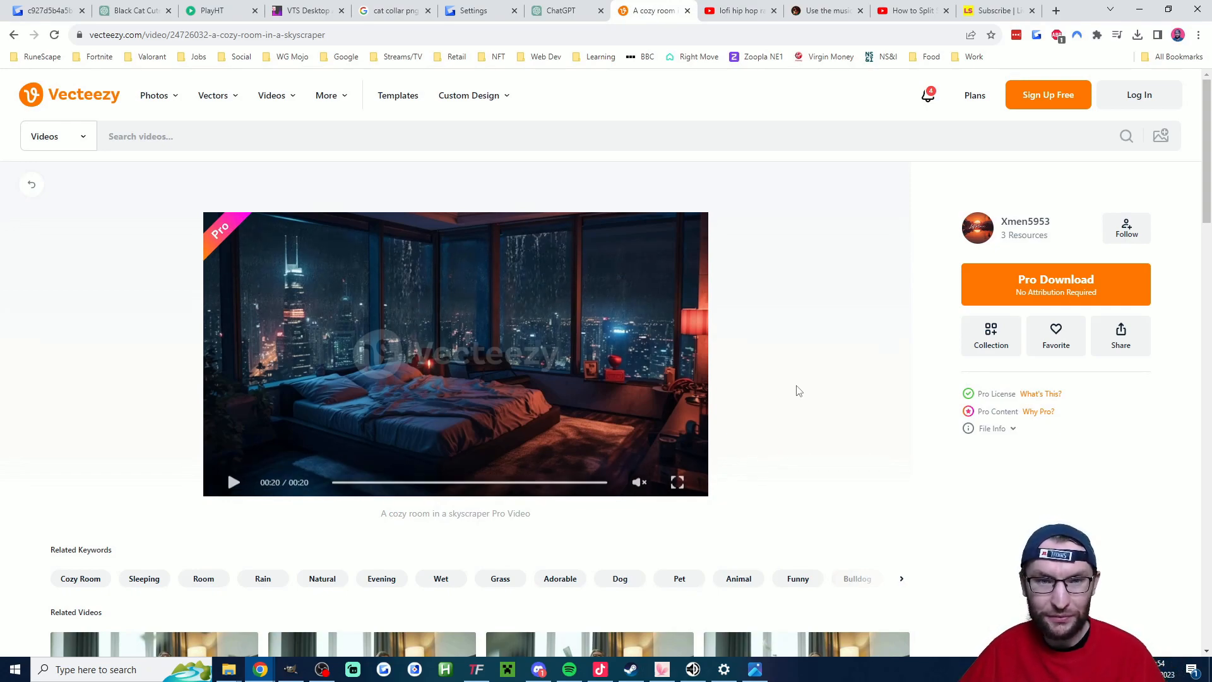
Switch to Discord and view the Midjourney images of a rainy lofi bedroom enlarged as background ideas
key("alt+Tab")
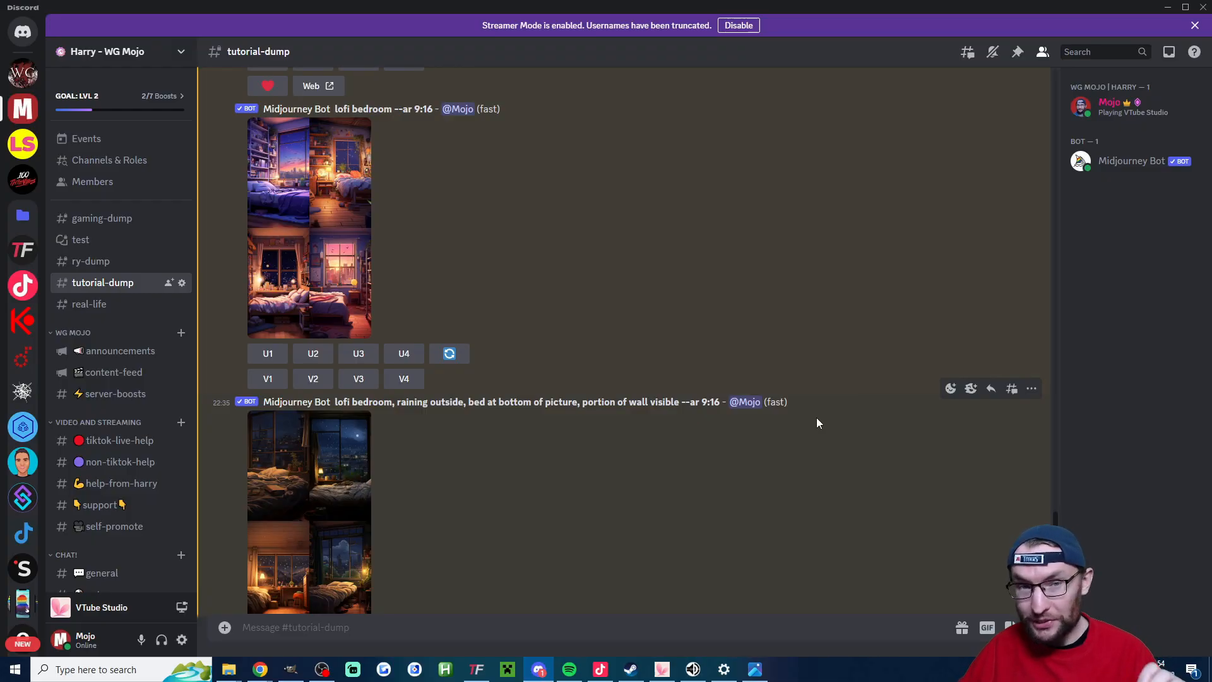
left_click(341, 447)
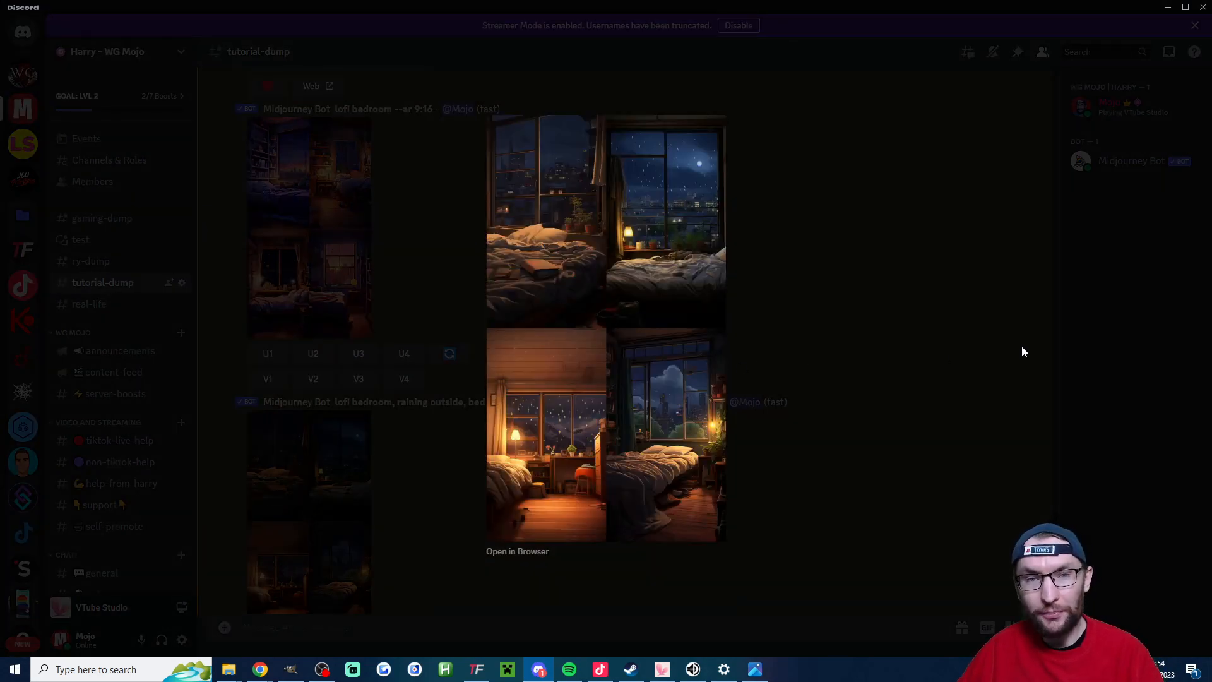
Switch to Chrome and review the lofi hip hop radio stream and Lofi Girl's instructions for crediting music in a livestream
key("alt+Tab")
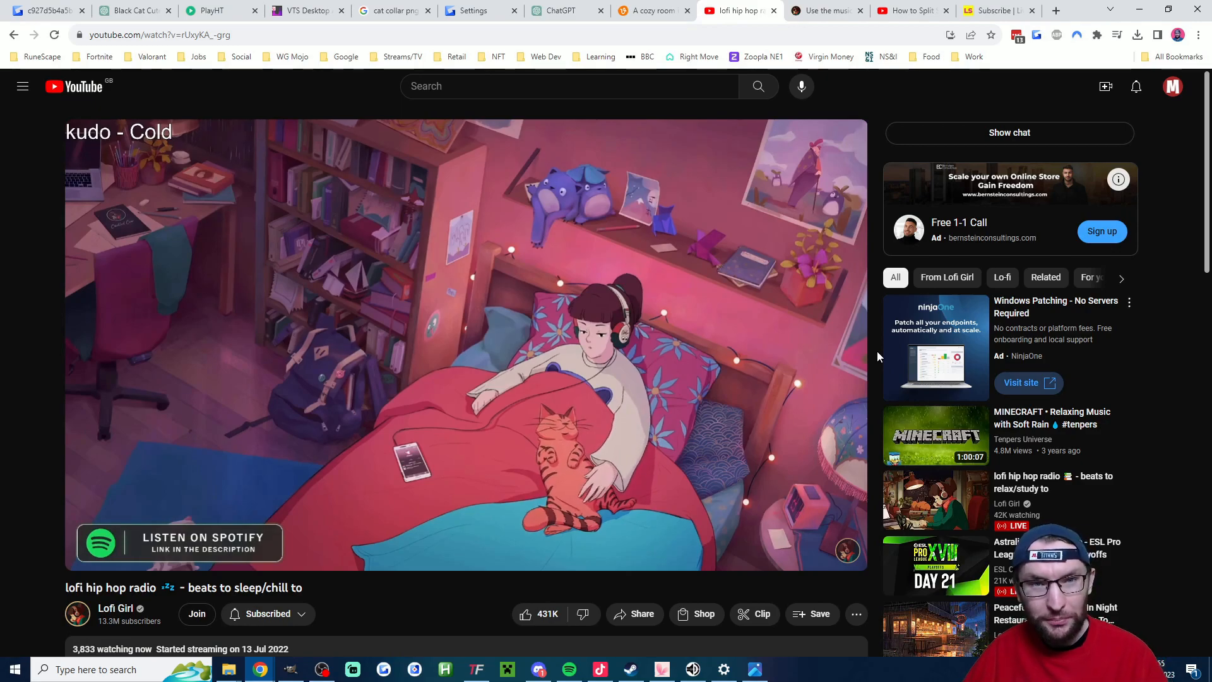
mouse_move(646, 331)
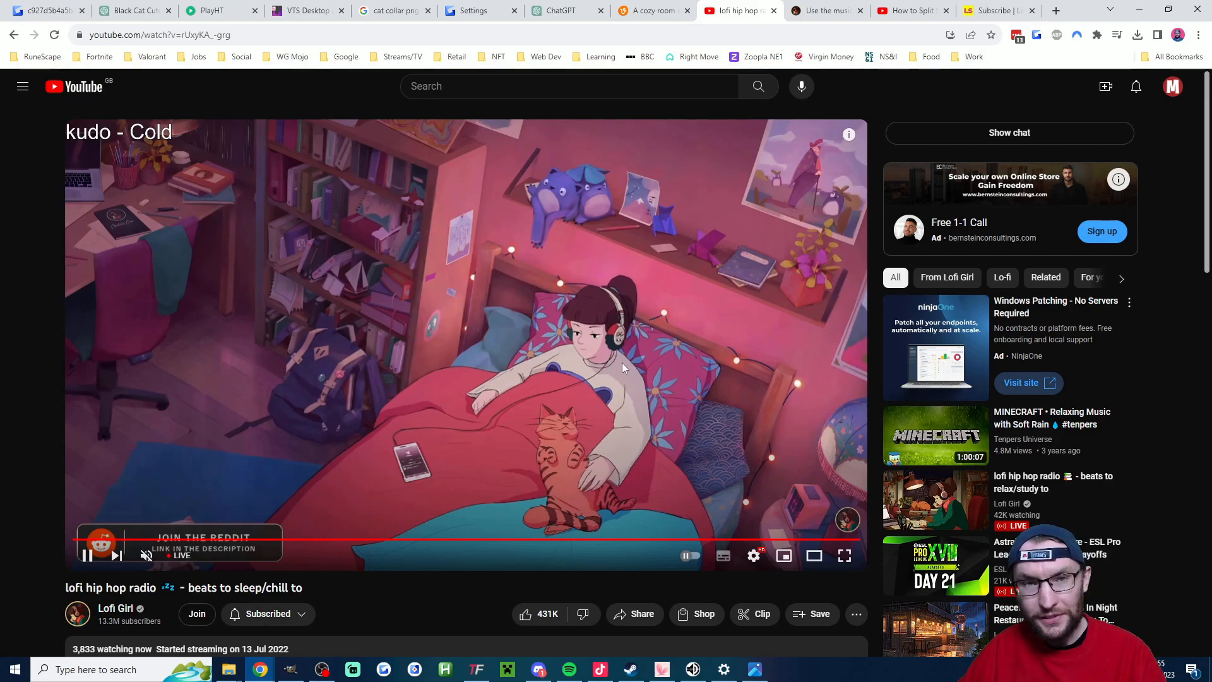
left_click_drag(303, 589, 188, 591)
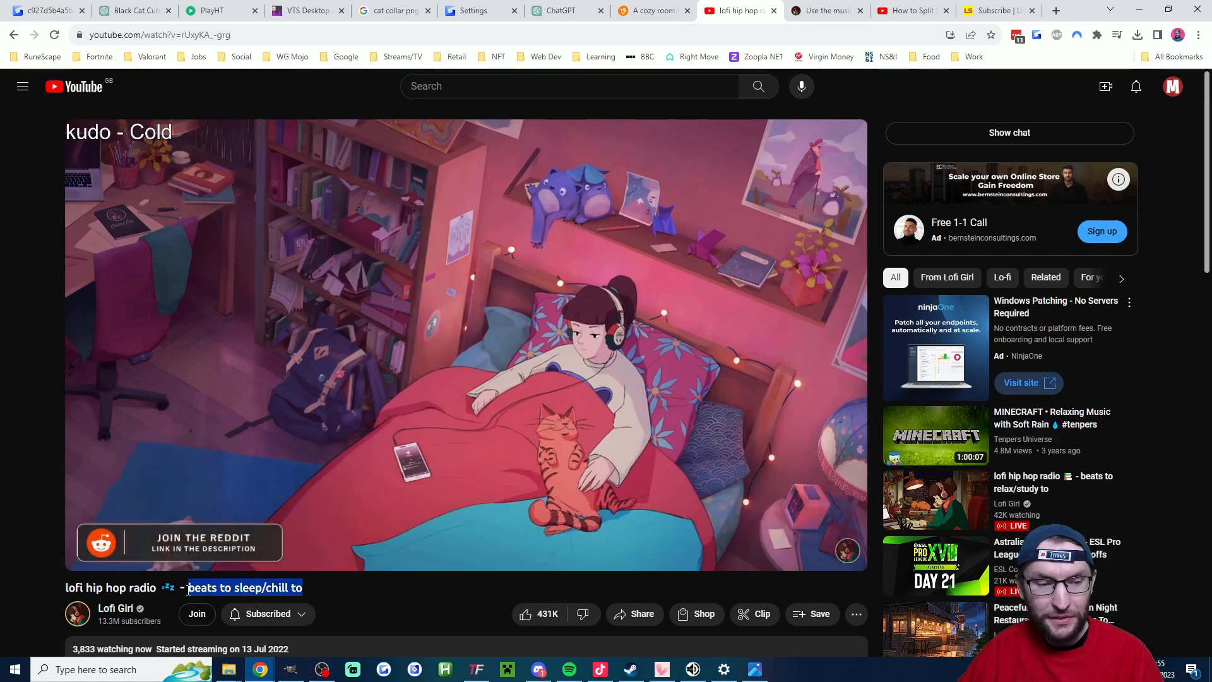
key("ctrl+Tab")
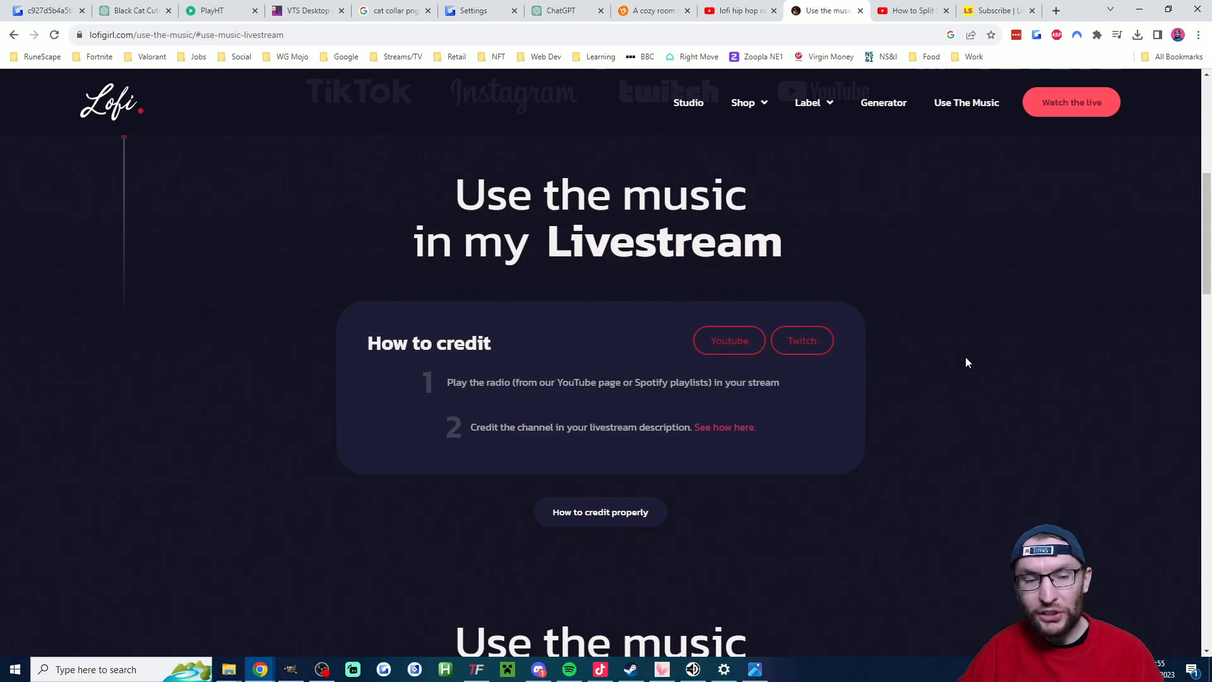
left_click_drag(493, 421, 692, 428)
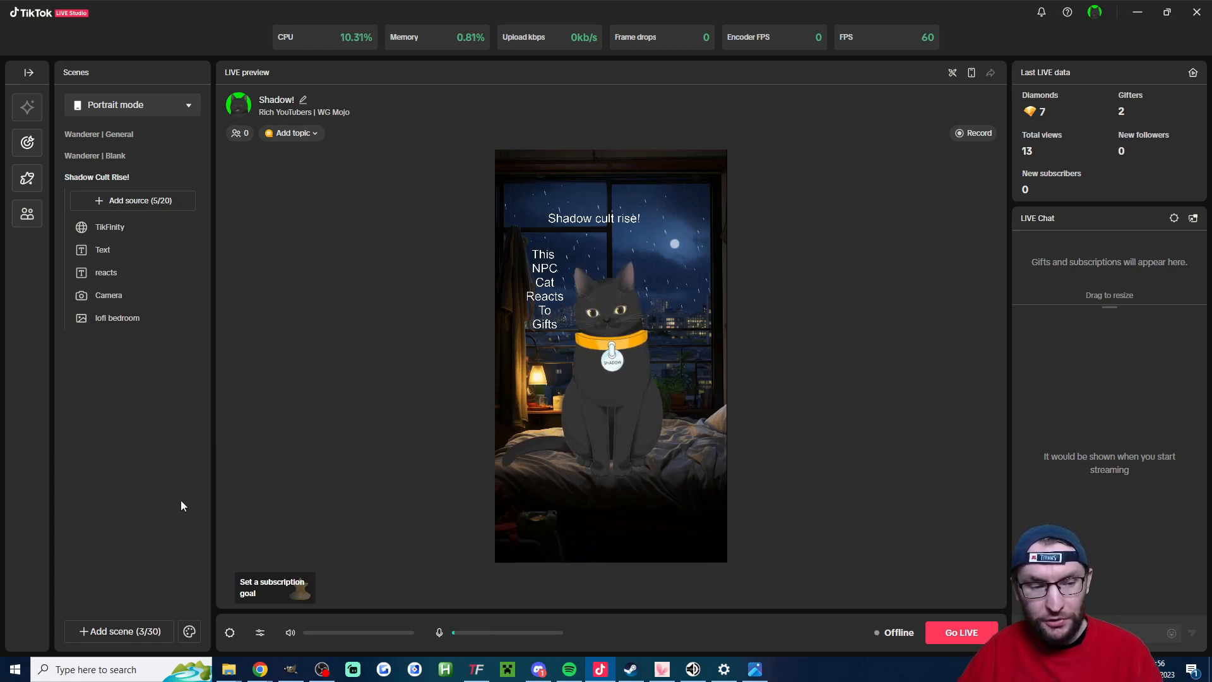
Add a Blank portrait scene in TikTok LIVE Studio and mute the microphone
left_click(137, 633)
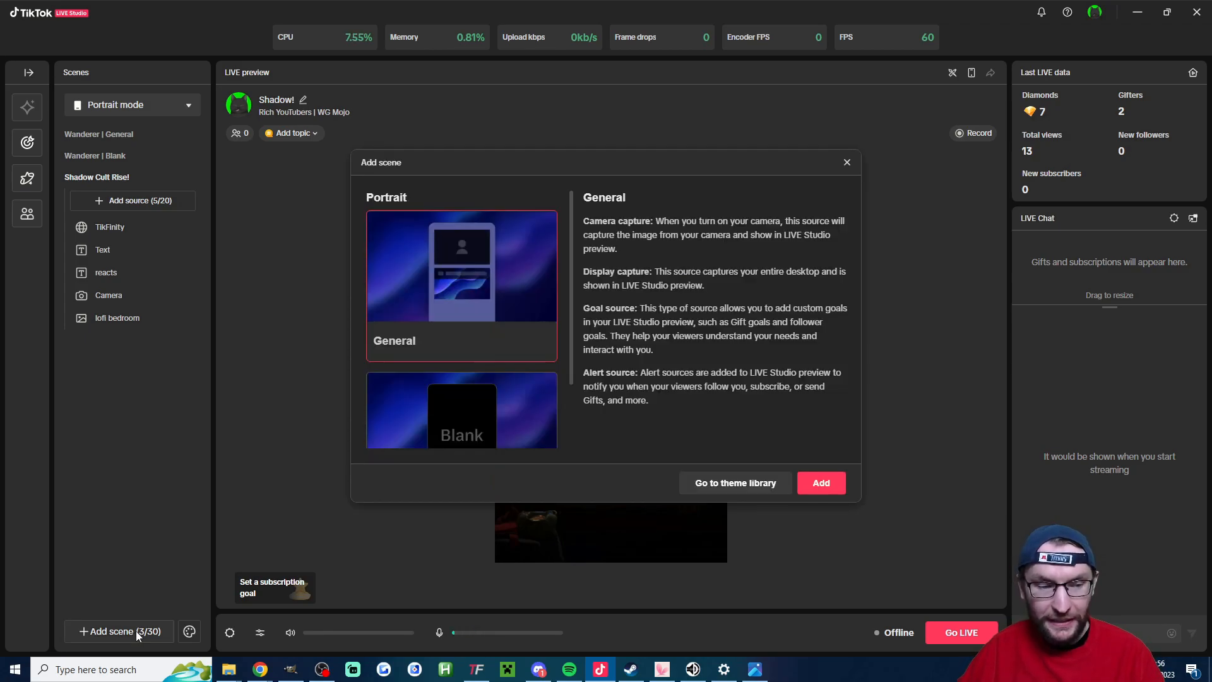
scroll(471, 387, "down", 2)
left_click(471, 371)
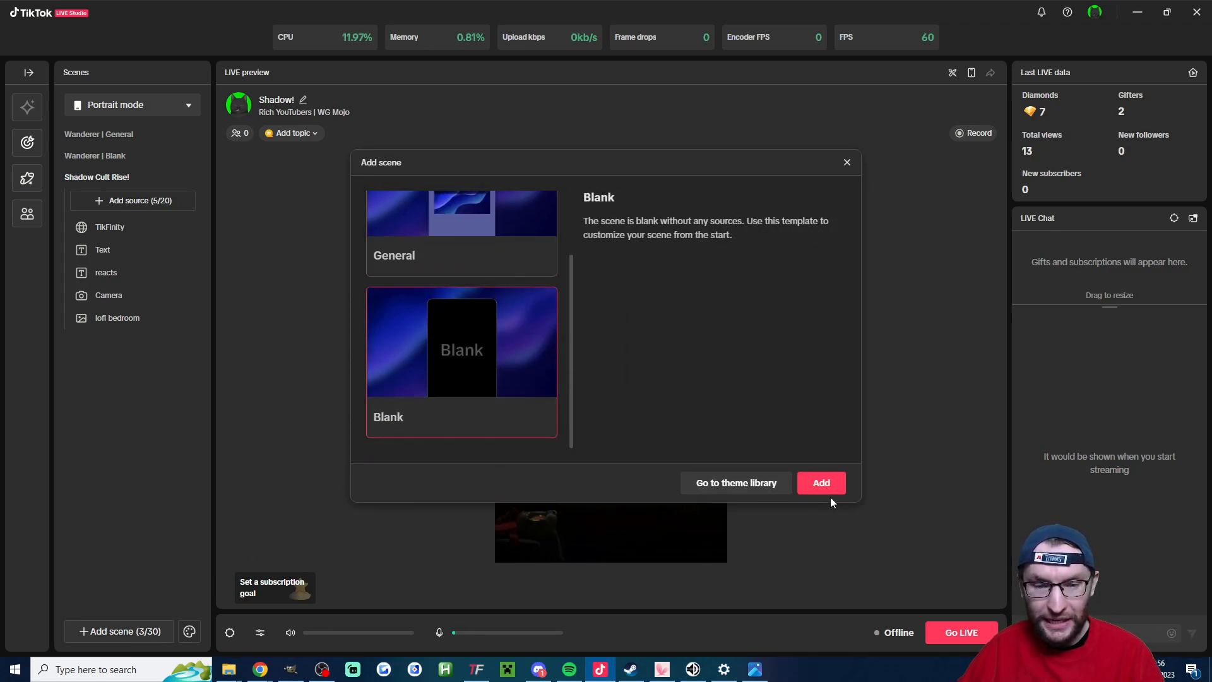
left_click(821, 483)
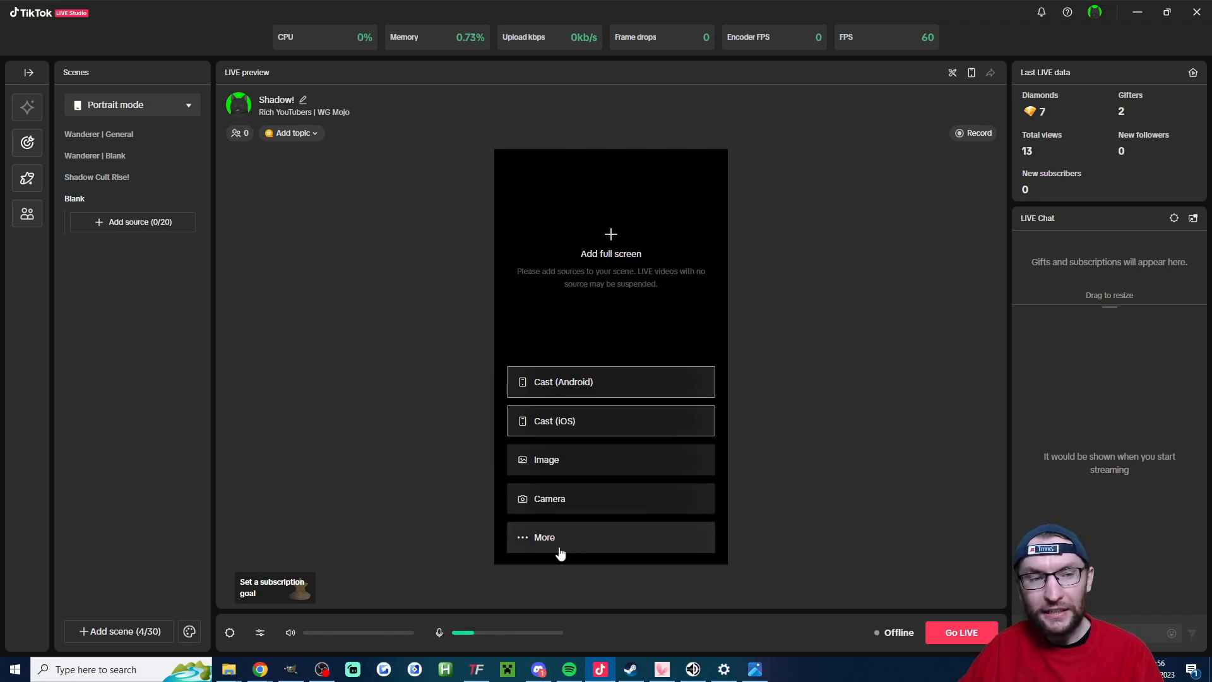
left_click(440, 633)
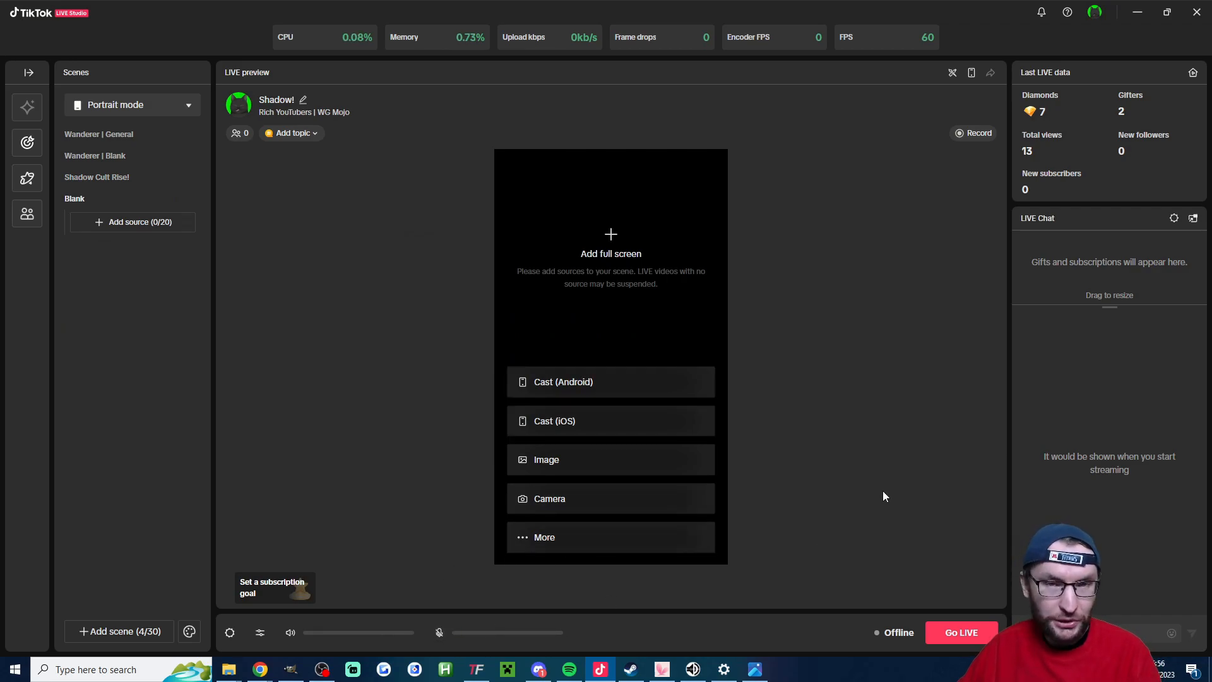
left_click(259, 633)
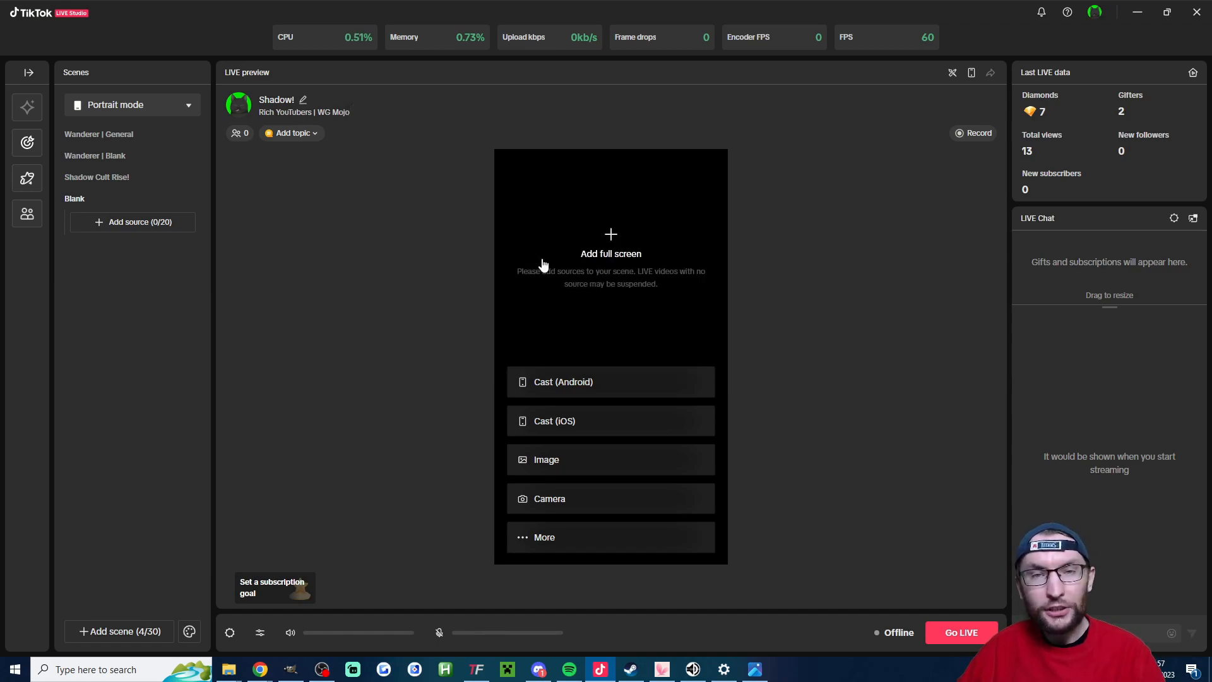
Add the rainy night bedroom picture to the Blank scene as an image source
left_click(137, 226)
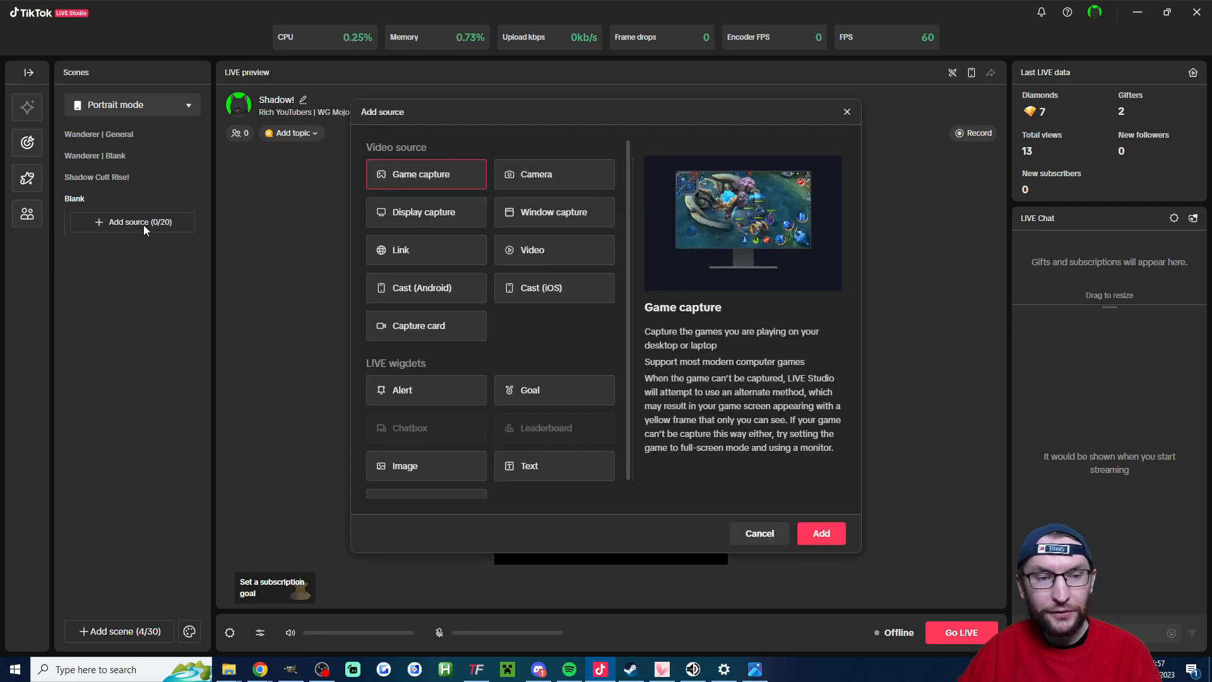
left_click(565, 254)
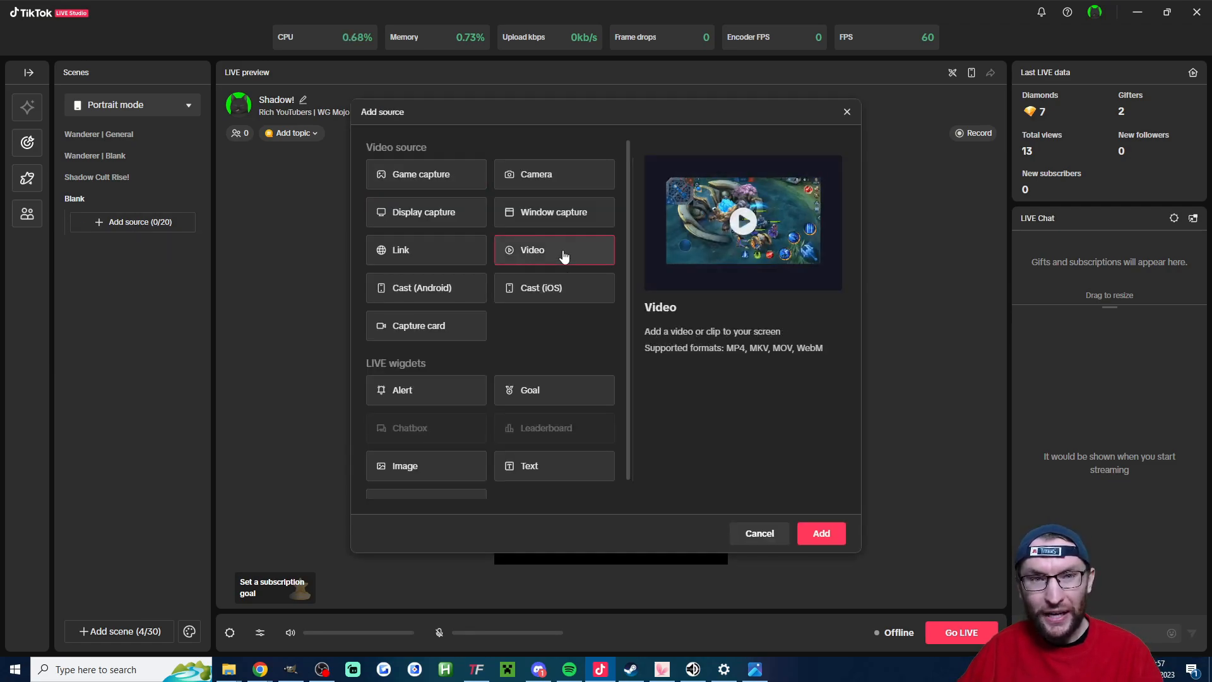
scroll(602, 300, "down", 1)
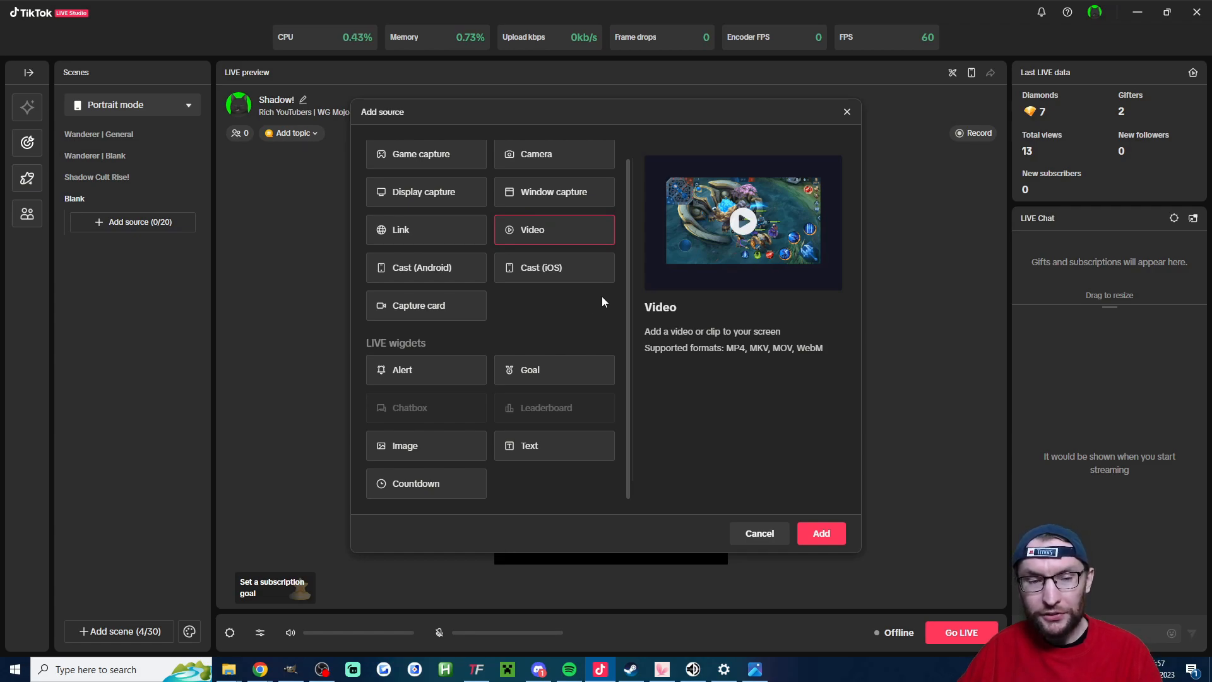
left_click(446, 452)
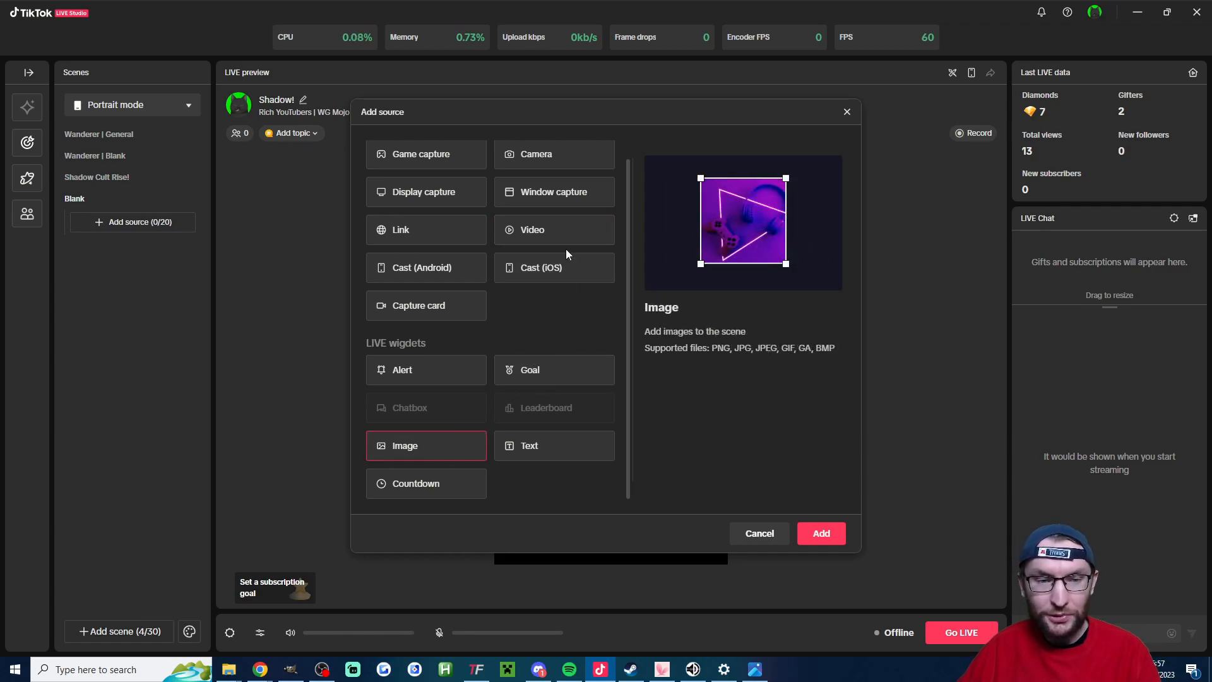
left_click(586, 231)
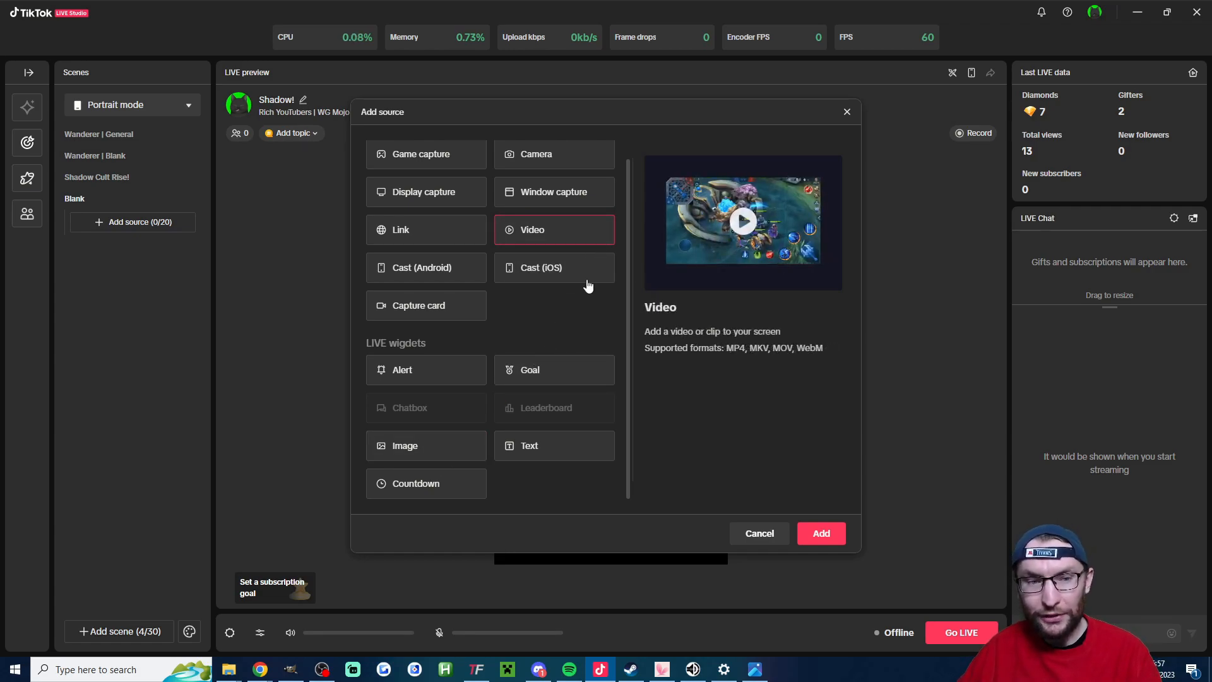
left_click(819, 534)
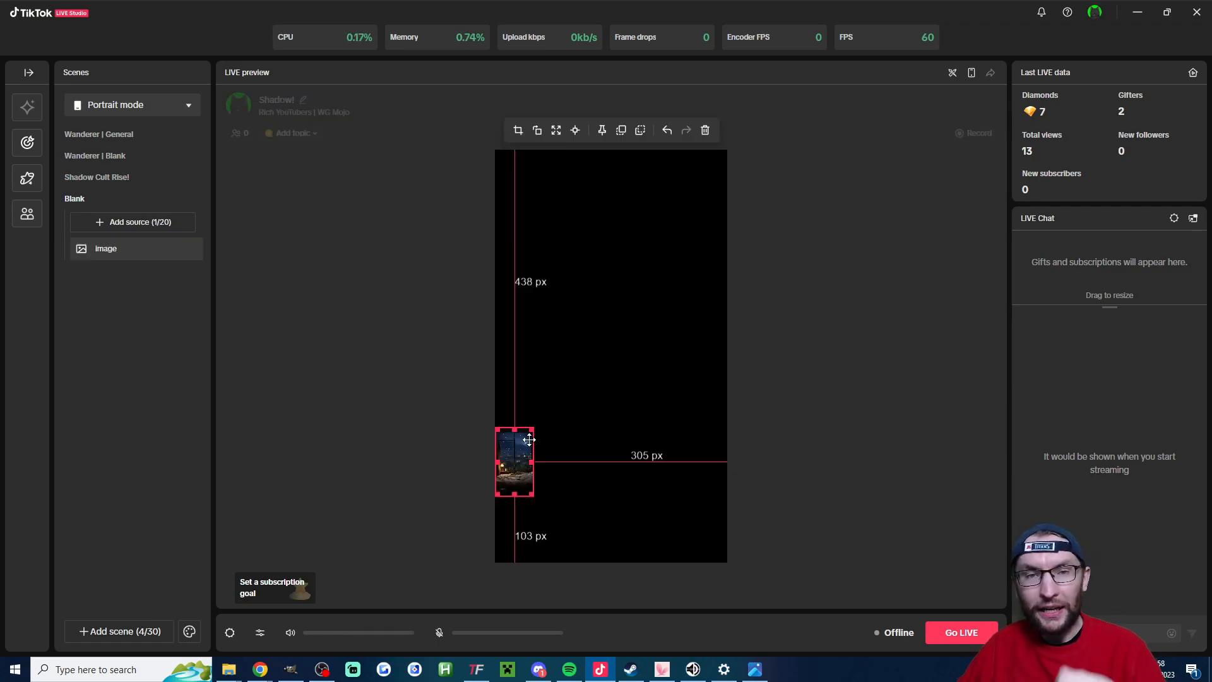
Fit the bedroom image to the portrait canvas and stretch its corner slightly so it fills the whole frame
left_click(558, 404)
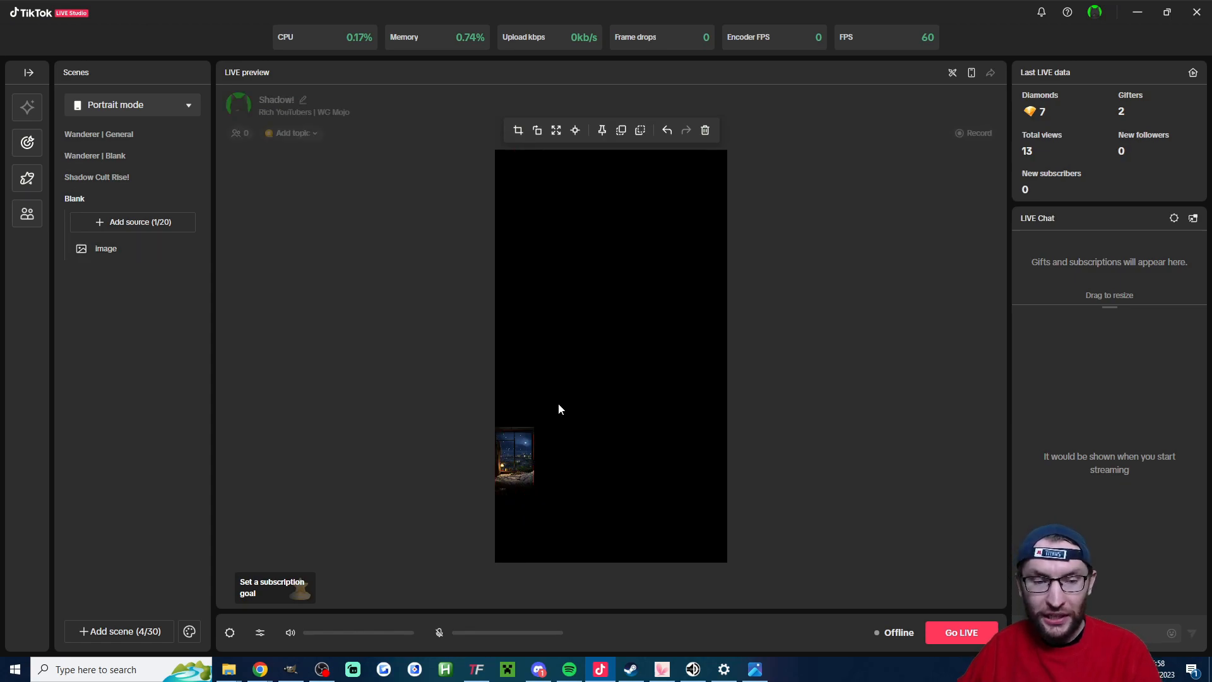
left_click(516, 444)
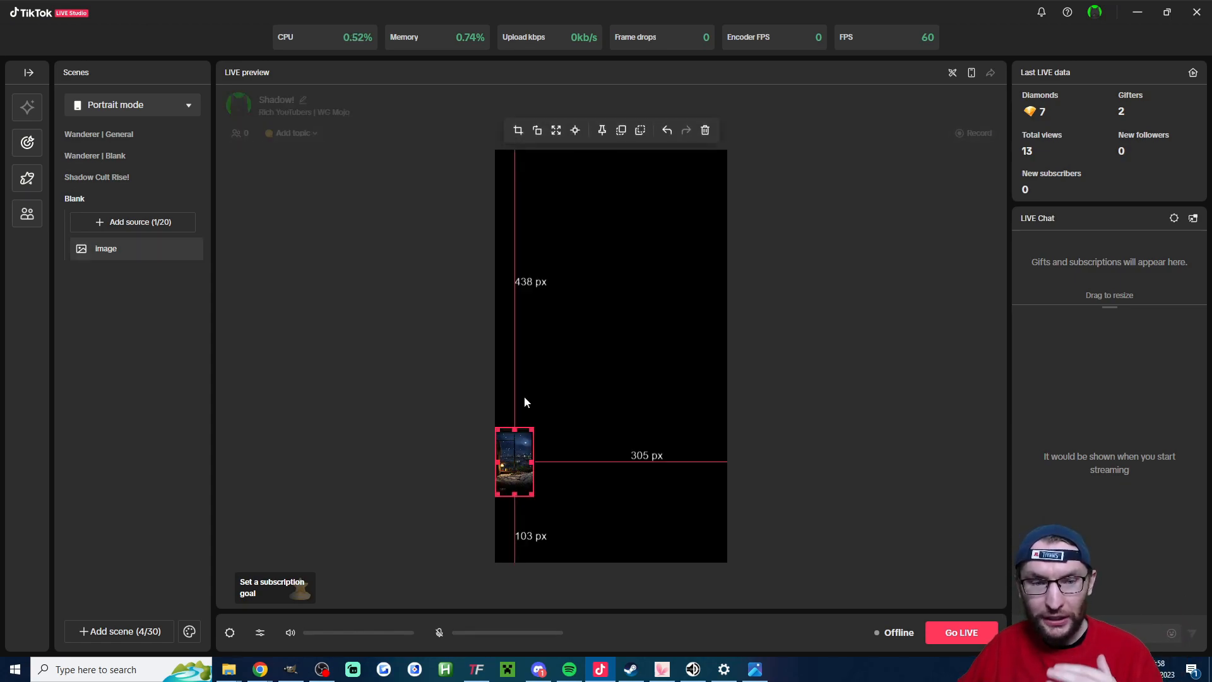
left_click(555, 131)
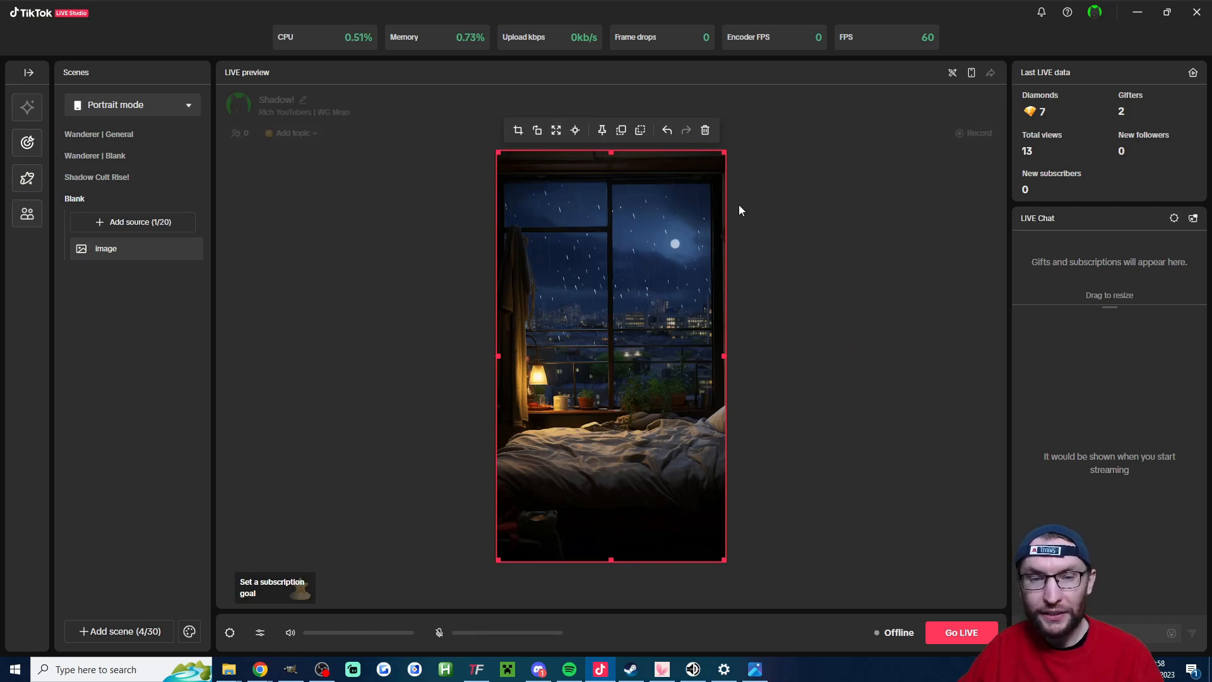
left_click_drag(724, 153, 727, 151)
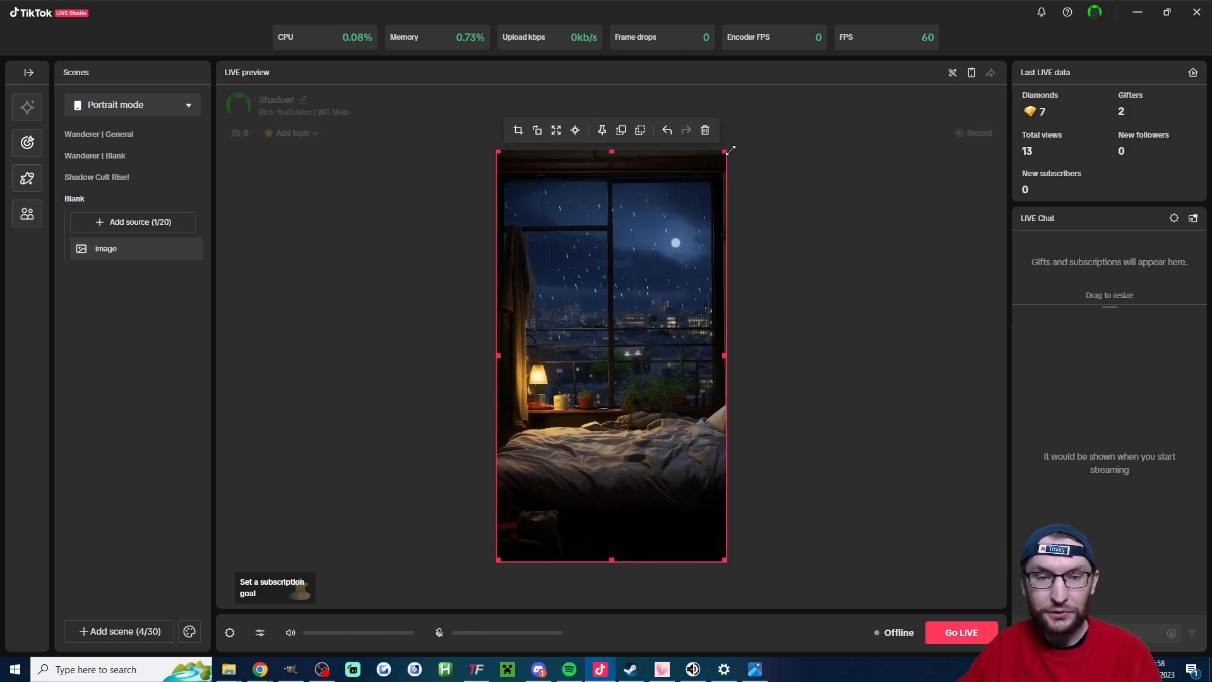
left_click(888, 218)
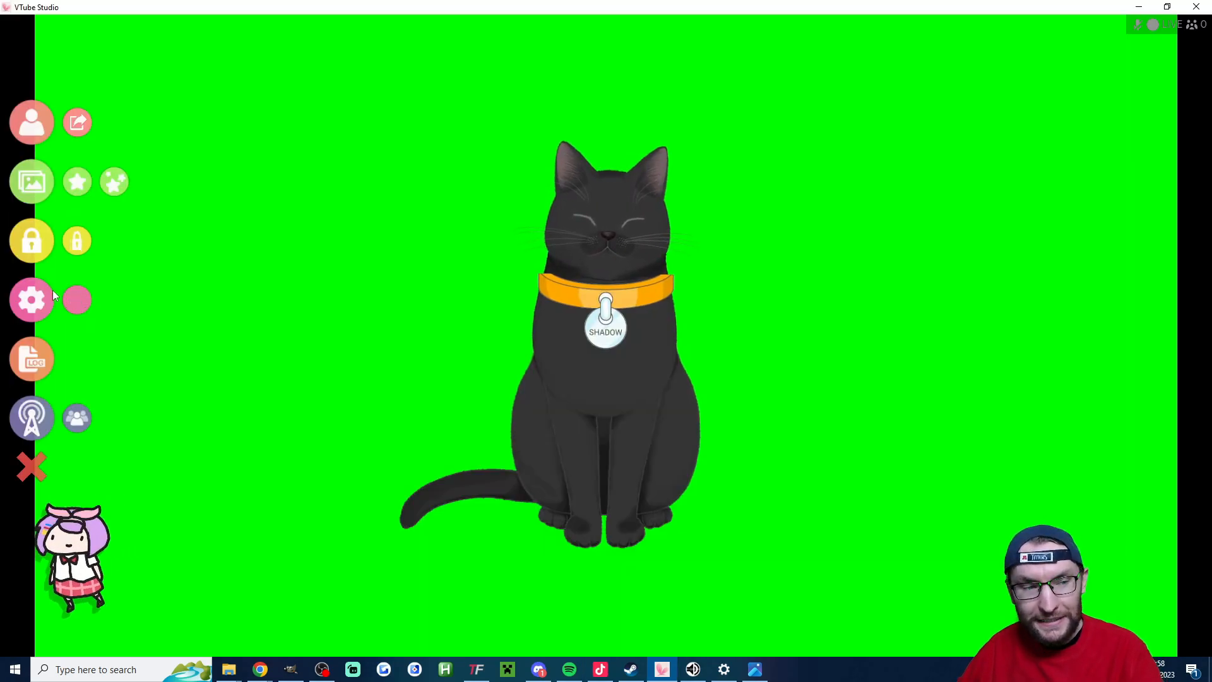
Switch to VTube Studio and review the virtual webcam option in the camera settings
left_click(34, 299)
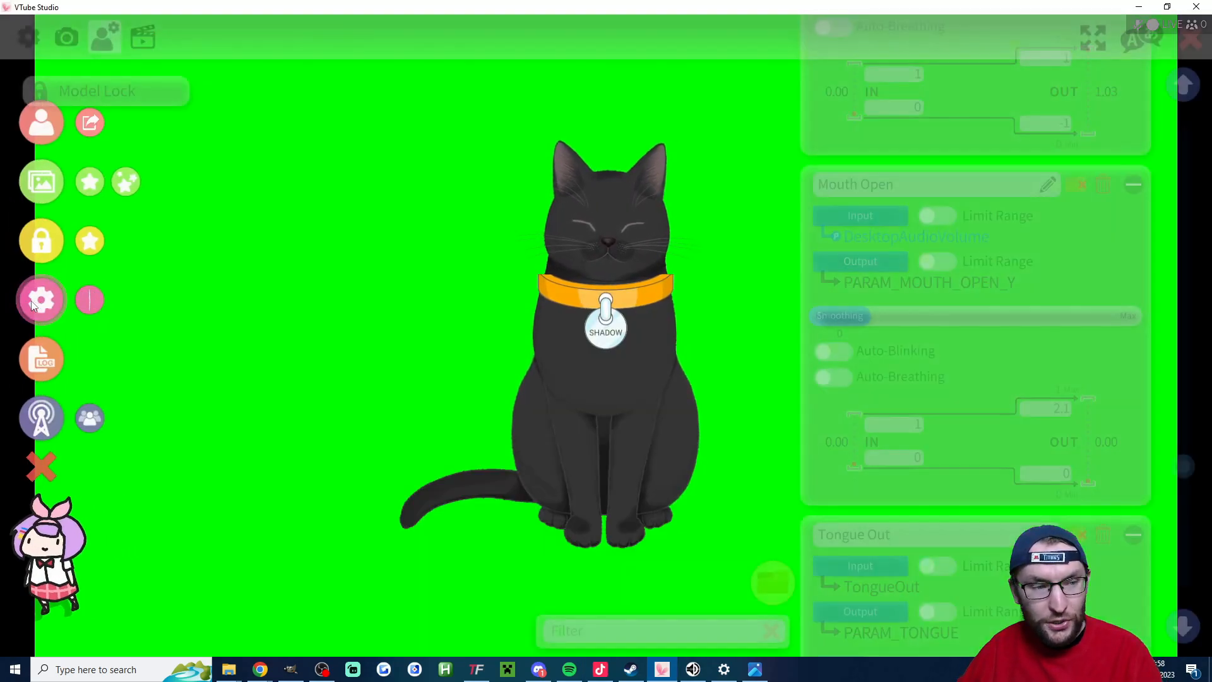
left_click(67, 37)
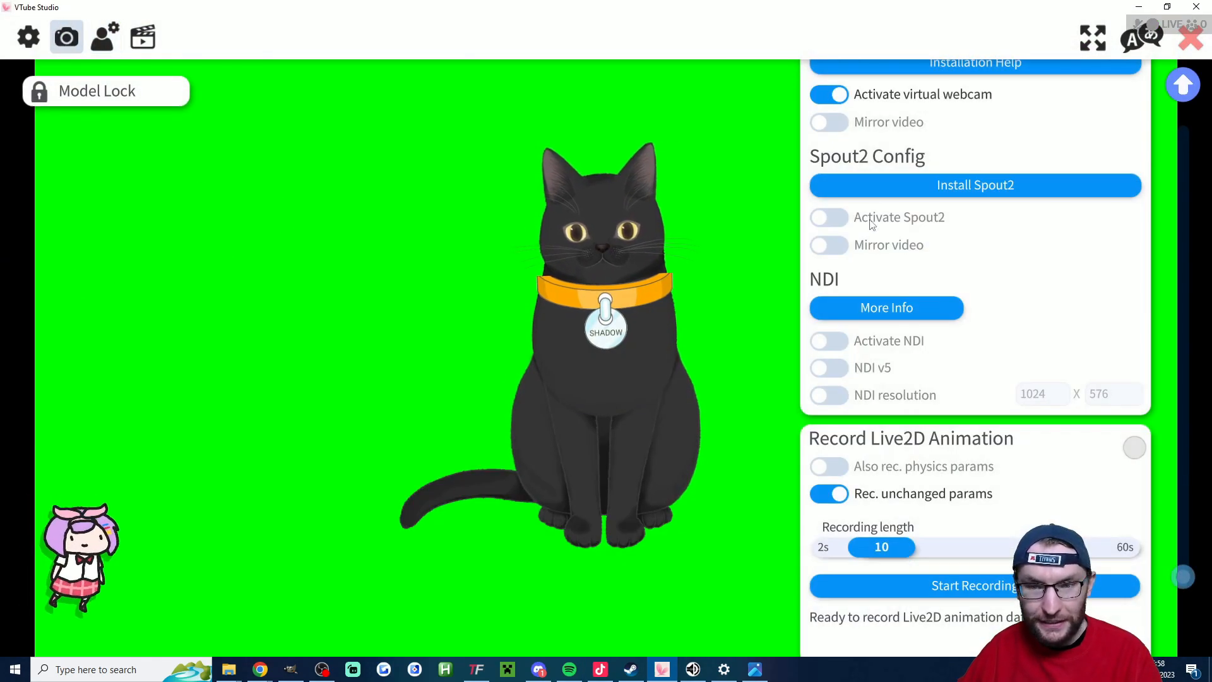
left_click_drag(1181, 577, 1185, 549)
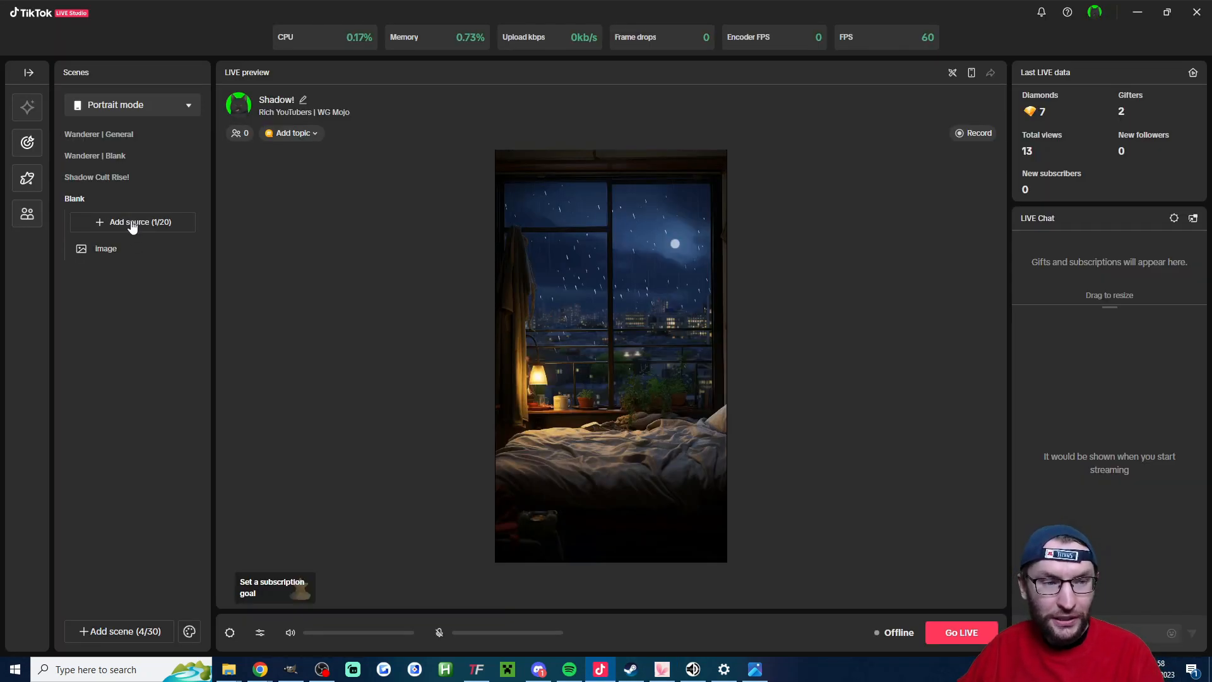
Switch back to TikTok LIVE Studio and add a camera source to the Blank scene with VTubeStudioCam as its camera
left_click(132, 224)
left_click(542, 183)
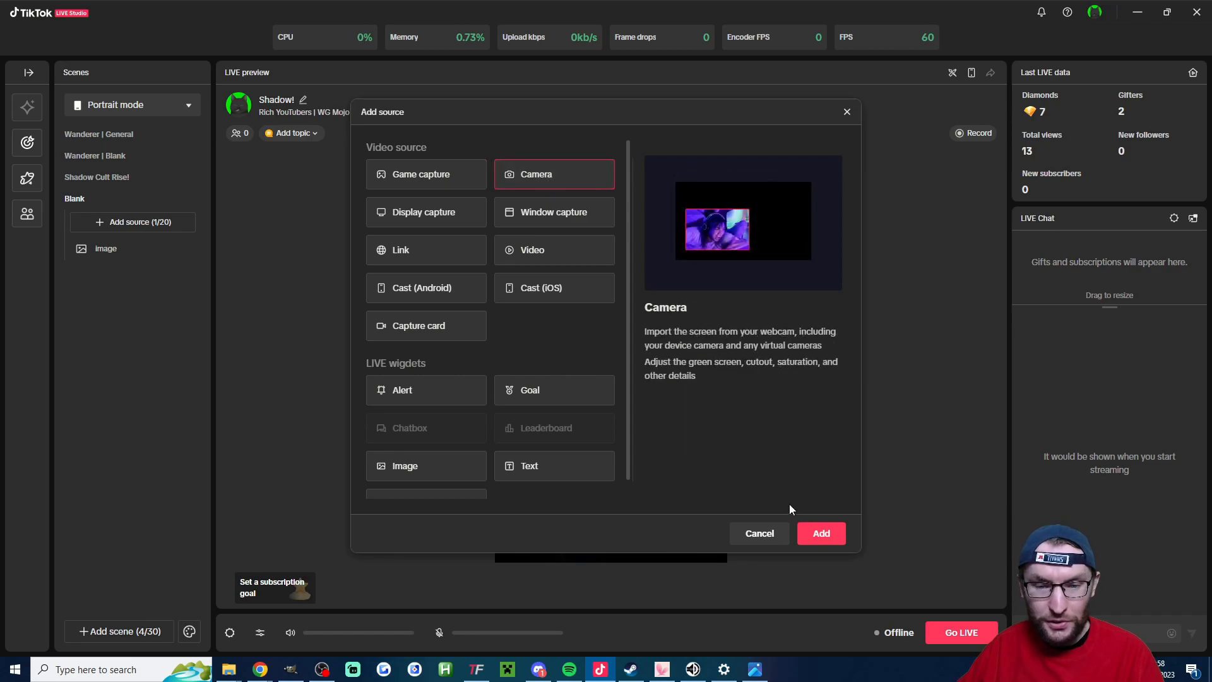
left_click(828, 536)
left_click(701, 255)
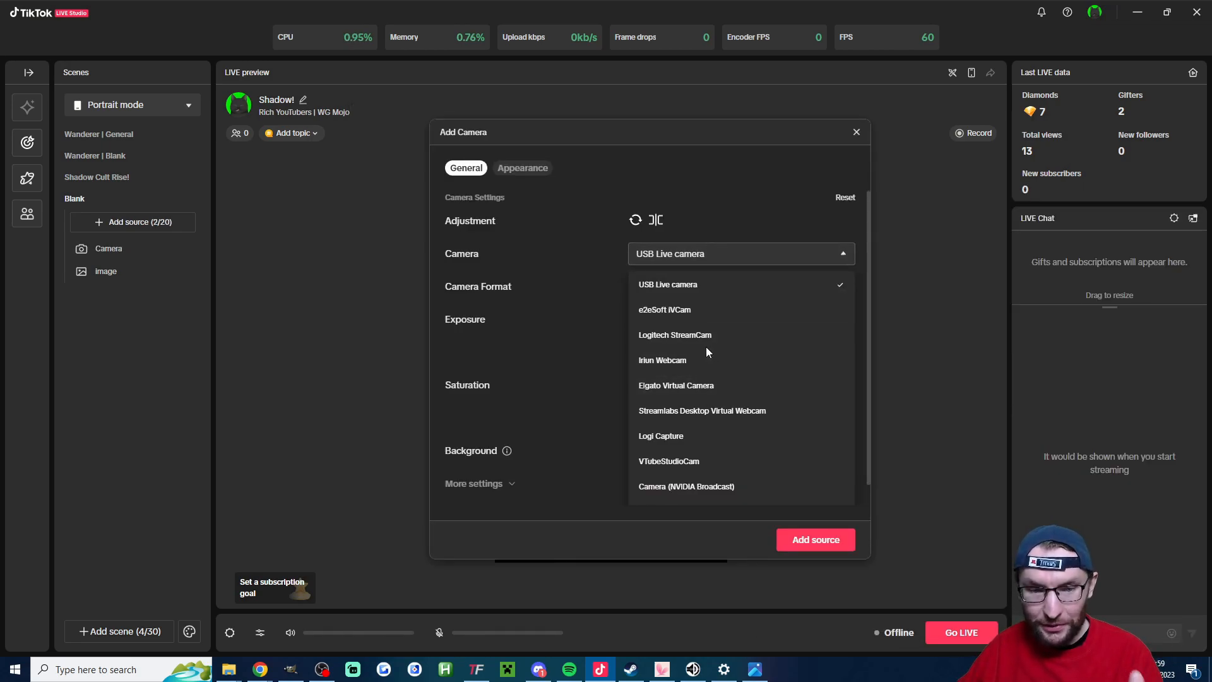
left_click(684, 463)
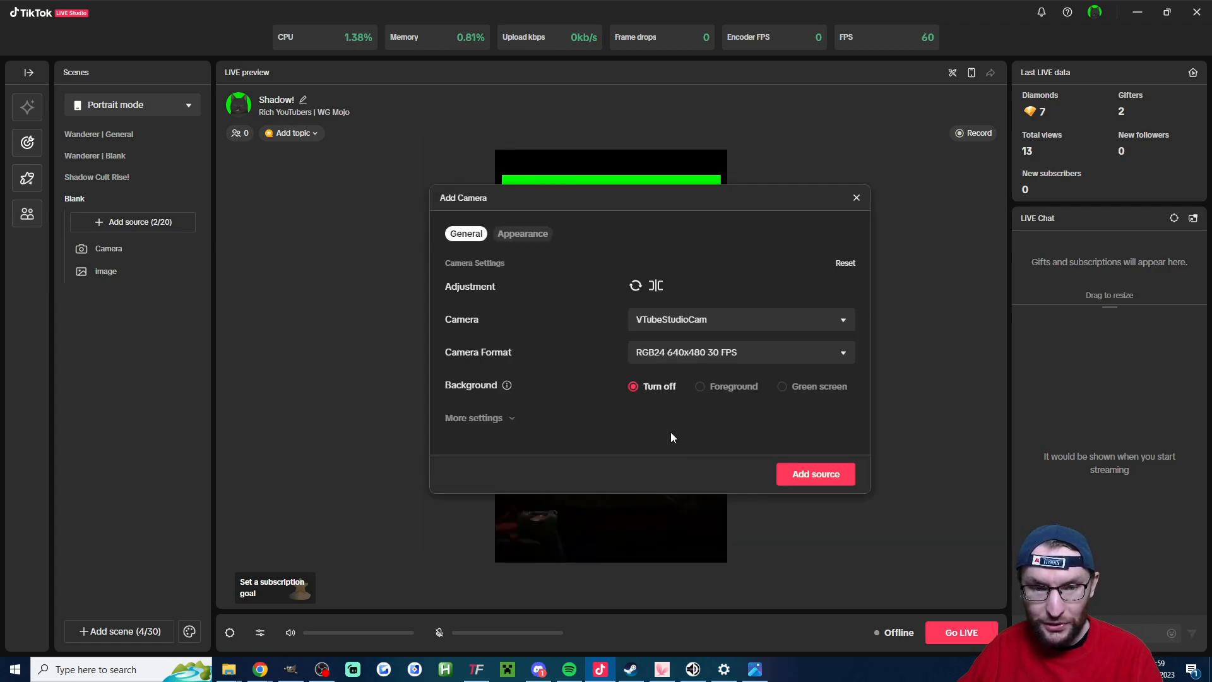
Set the camera format of the VTubeStudioCam source to RGB24 1920x1080 30 FPS
left_click(729, 359)
scroll(720, 412, "down", 3)
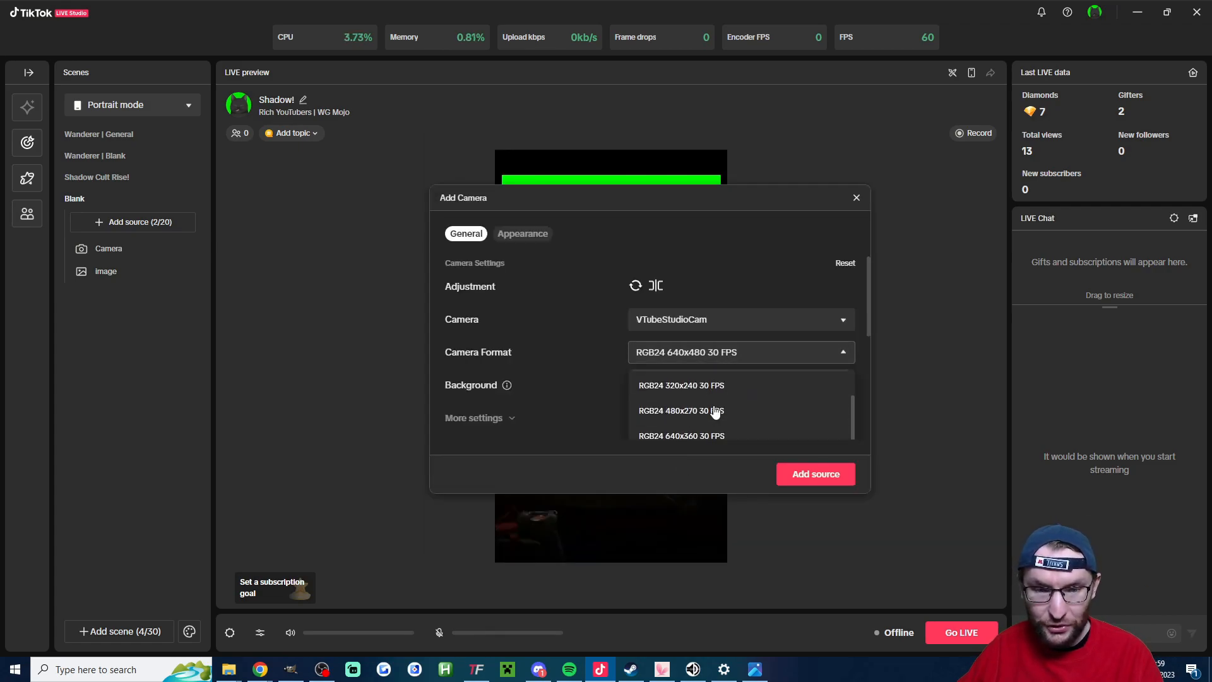
scroll(730, 410, "down", 2)
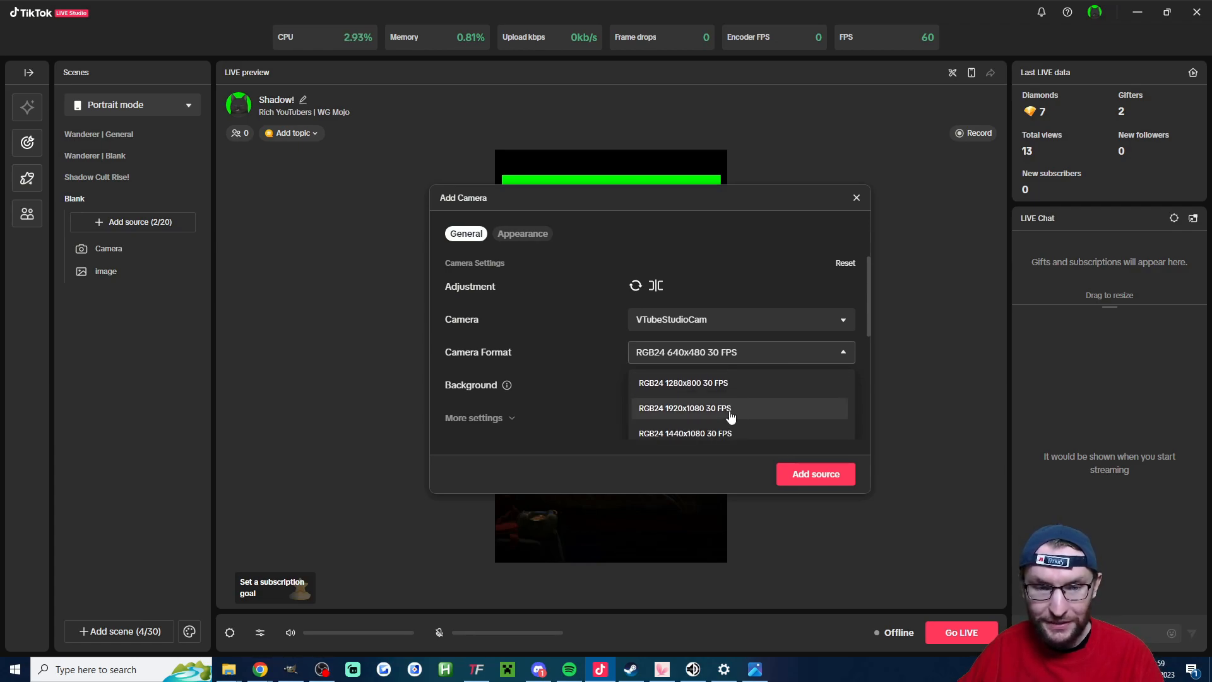
left_click(731, 410)
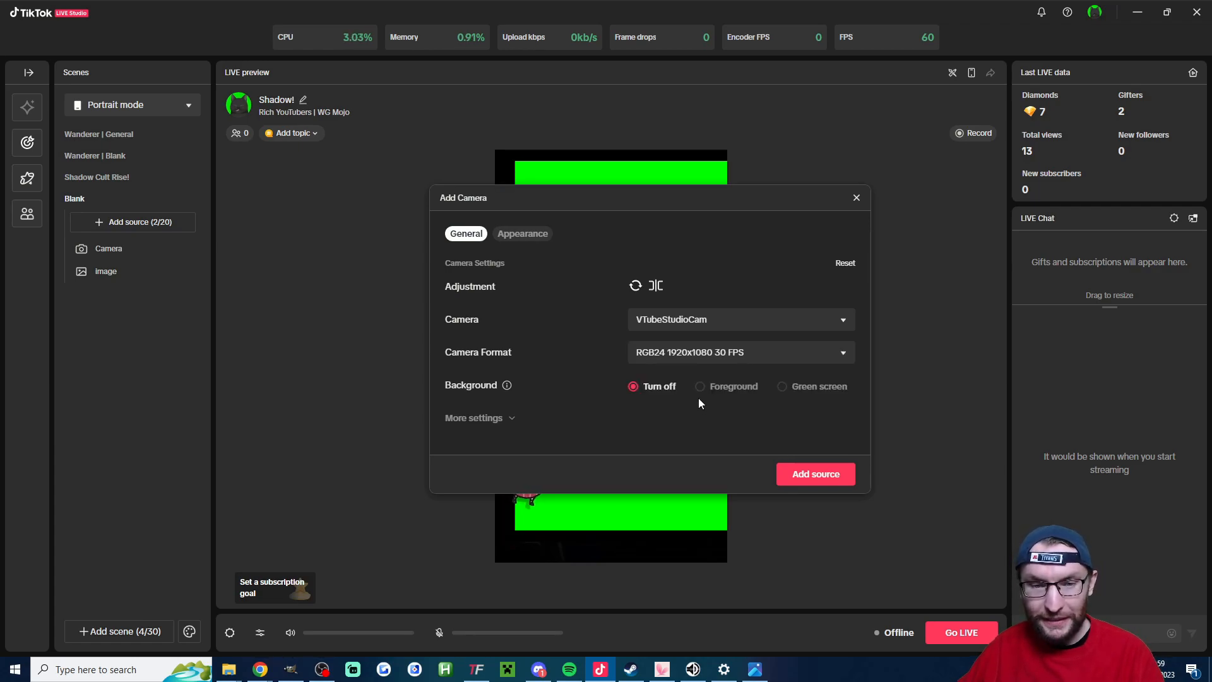
Set the camera's background removal to Green screen and add the source to the scene
left_click(782, 386)
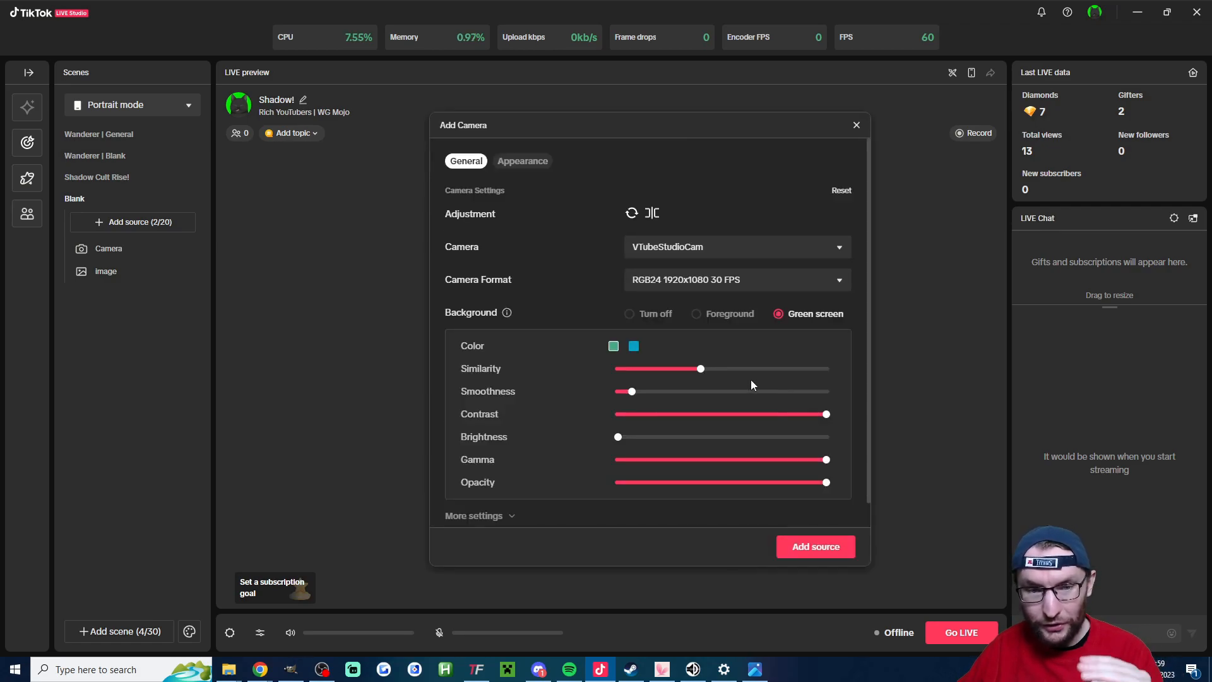
scroll(530, 303, "down", 1)
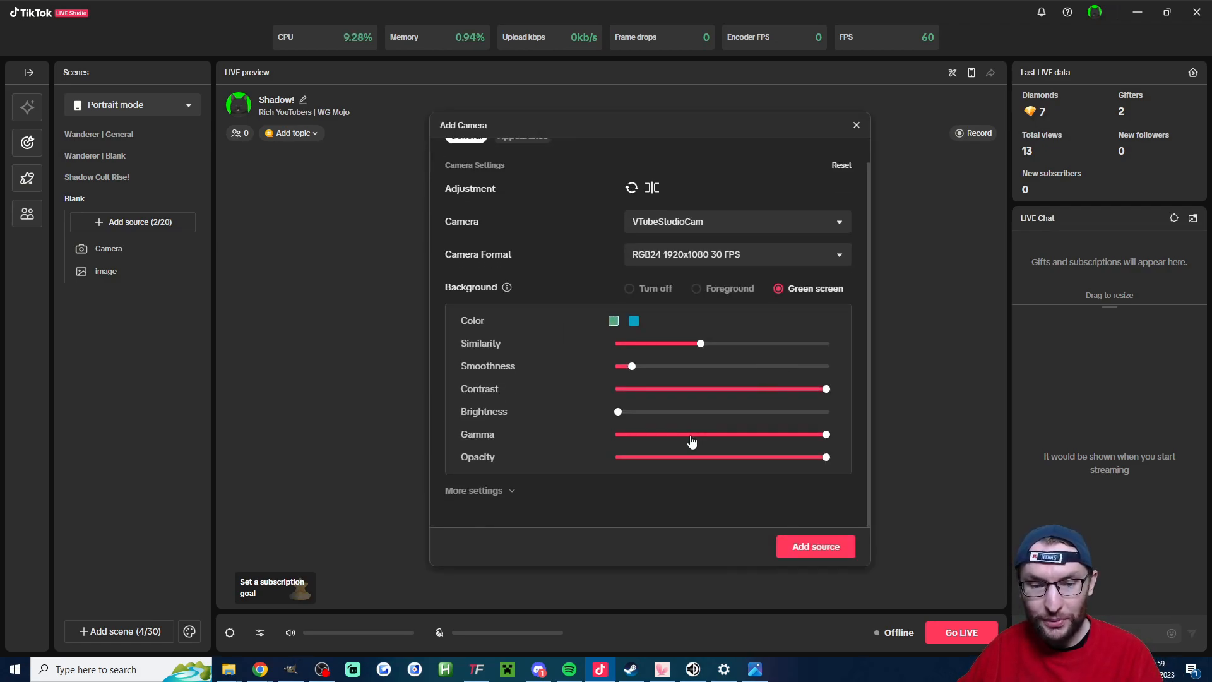
left_click(514, 492)
scroll(639, 430, "down", 3)
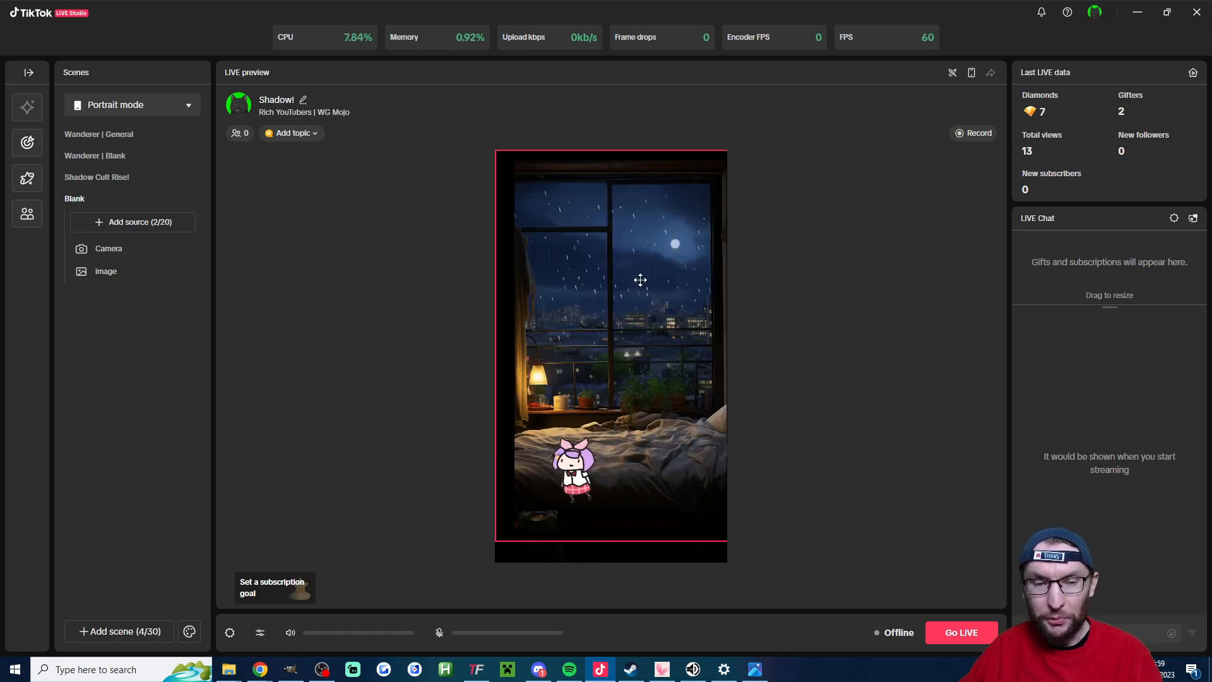
Select the cat camera source in the preview and fit it to the portrait canvas
left_click(622, 246)
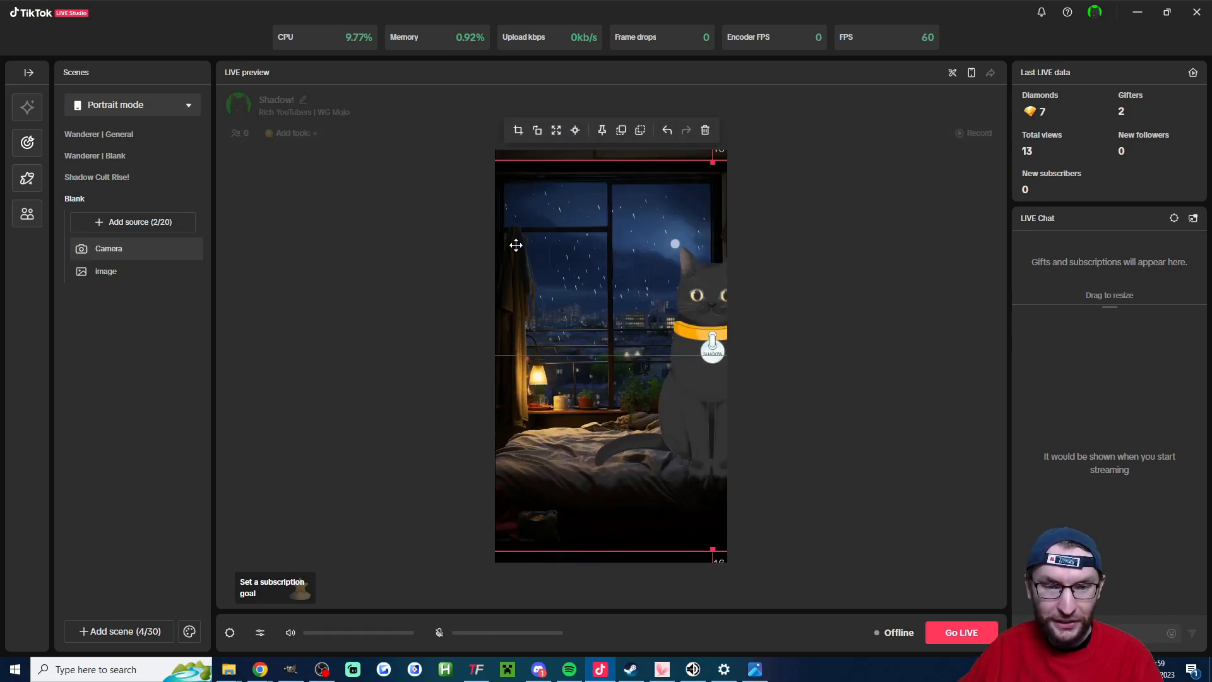
left_click_drag(450, 236, 654, 230)
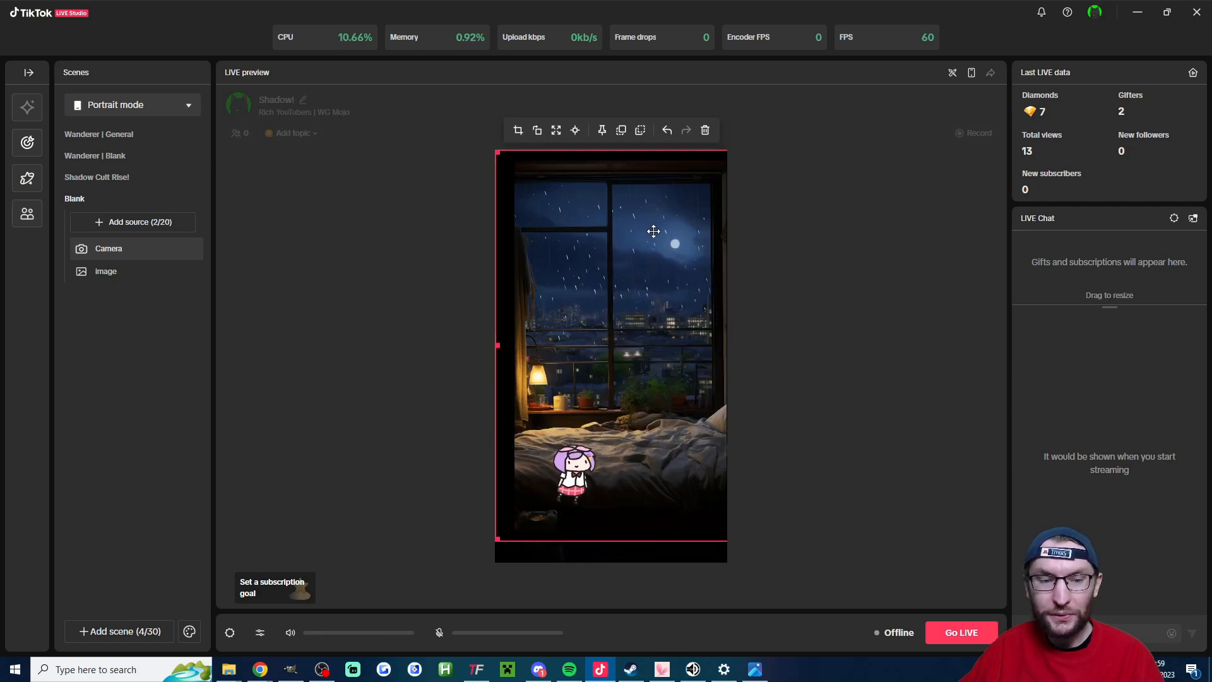
left_click(556, 130)
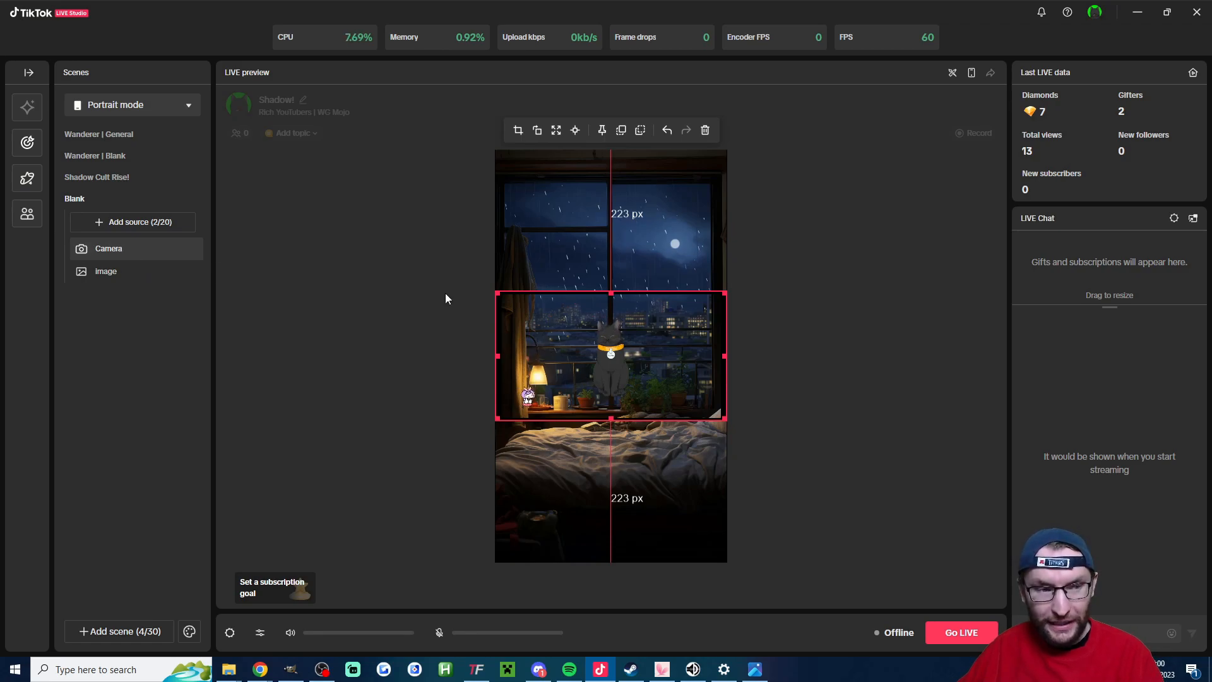
Crop both sides of the camera source around the cat and enlarge it over the bed, about 95 px from each canvas side
left_click_drag(497, 356, 581, 363)
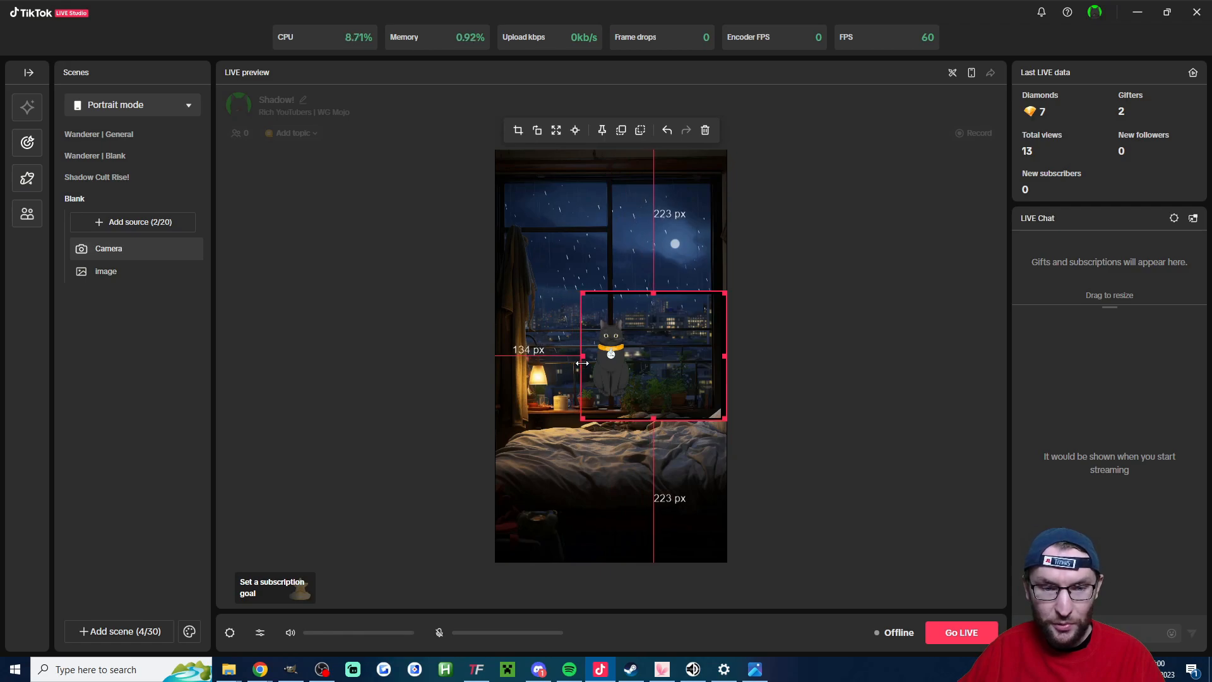
left_click_drag(724, 358, 639, 359)
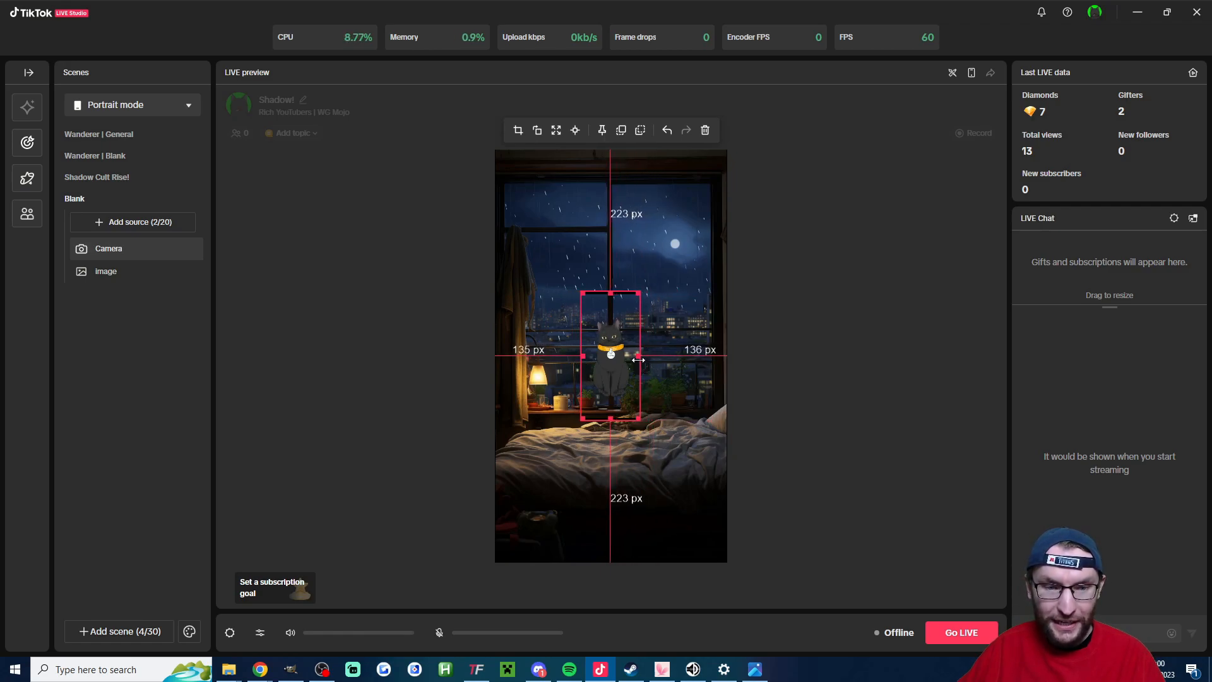
mouse_move(637, 293)
left_mouse_down()
mouse_move(675, 180)
mouse_move(665, 239)
mouse_move(625, 308)
left_mouse_up()
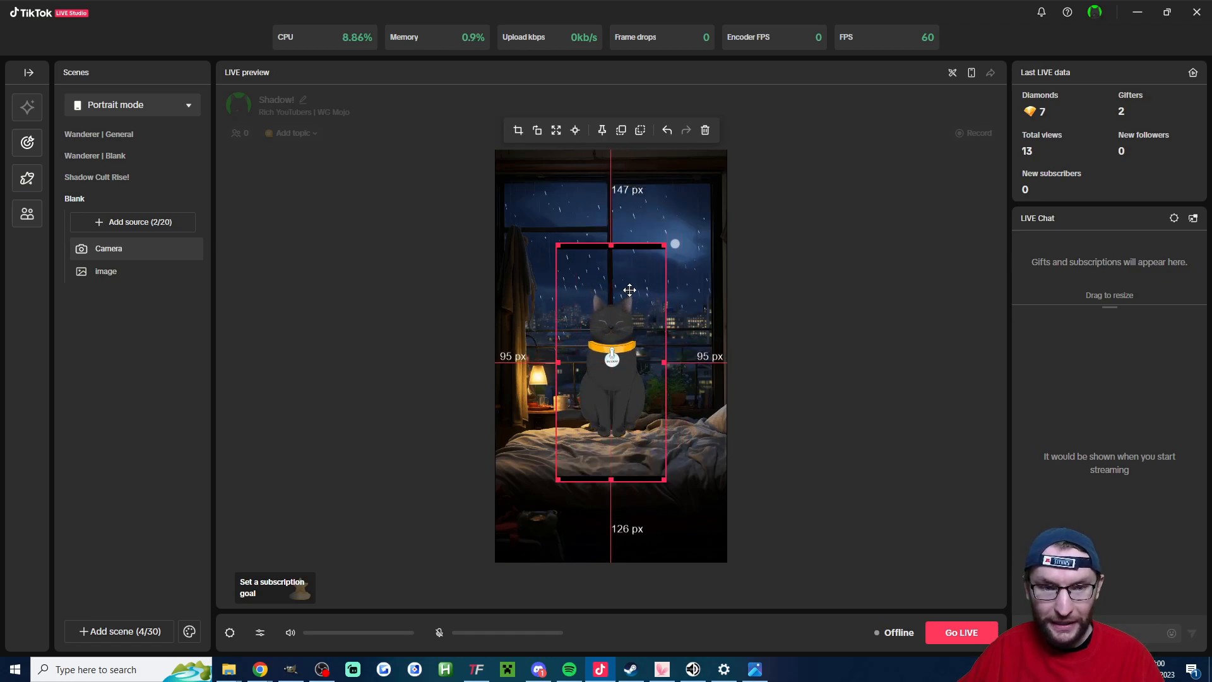
left_click(776, 276)
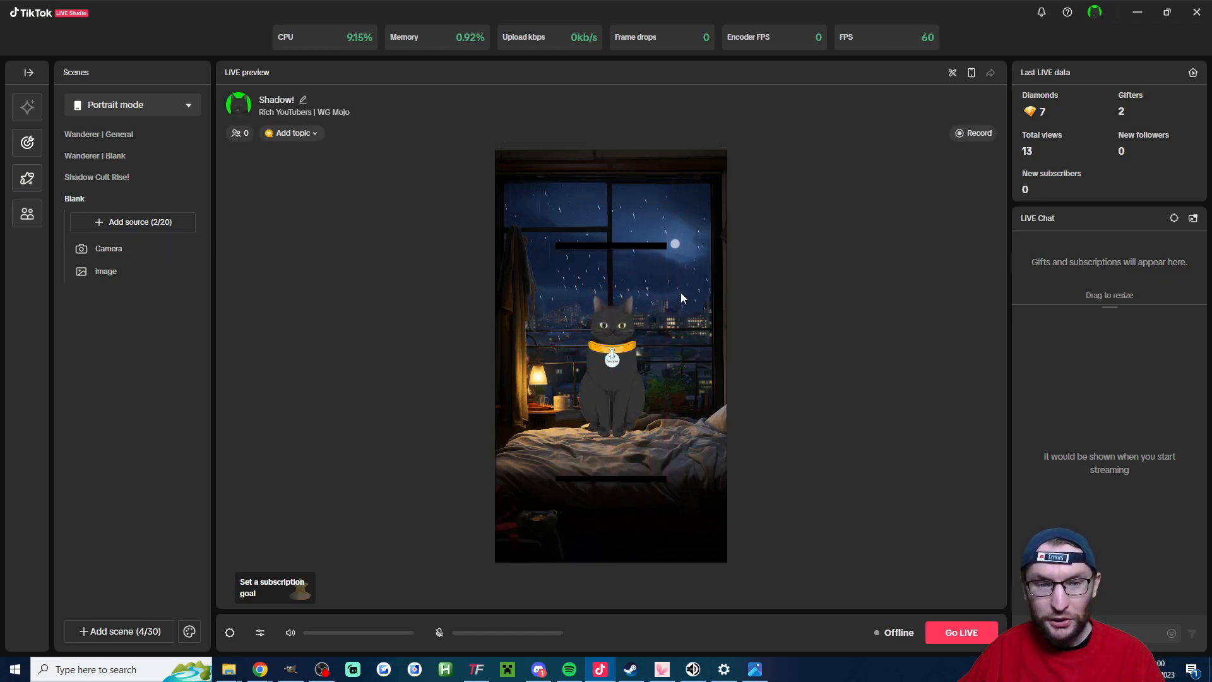
Crop the black bars off the camera source's upper and lower edges
left_click(612, 252)
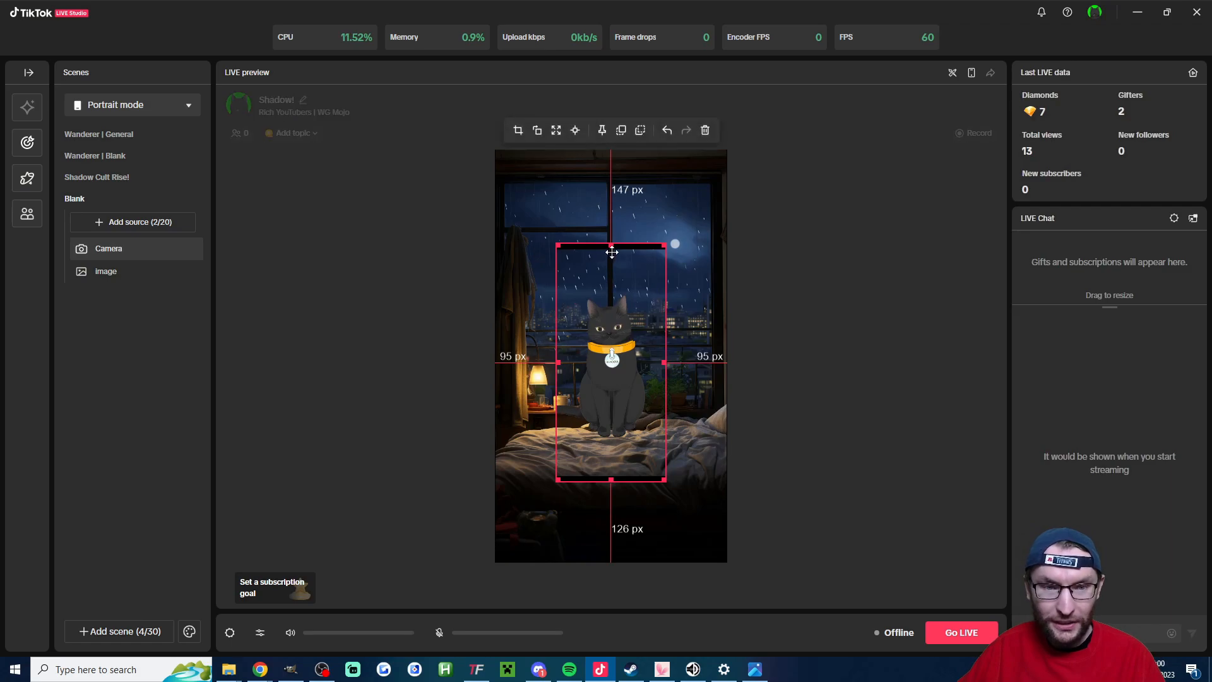
left_click_drag(611, 247, 612, 270)
left_click_drag(612, 477, 611, 466)
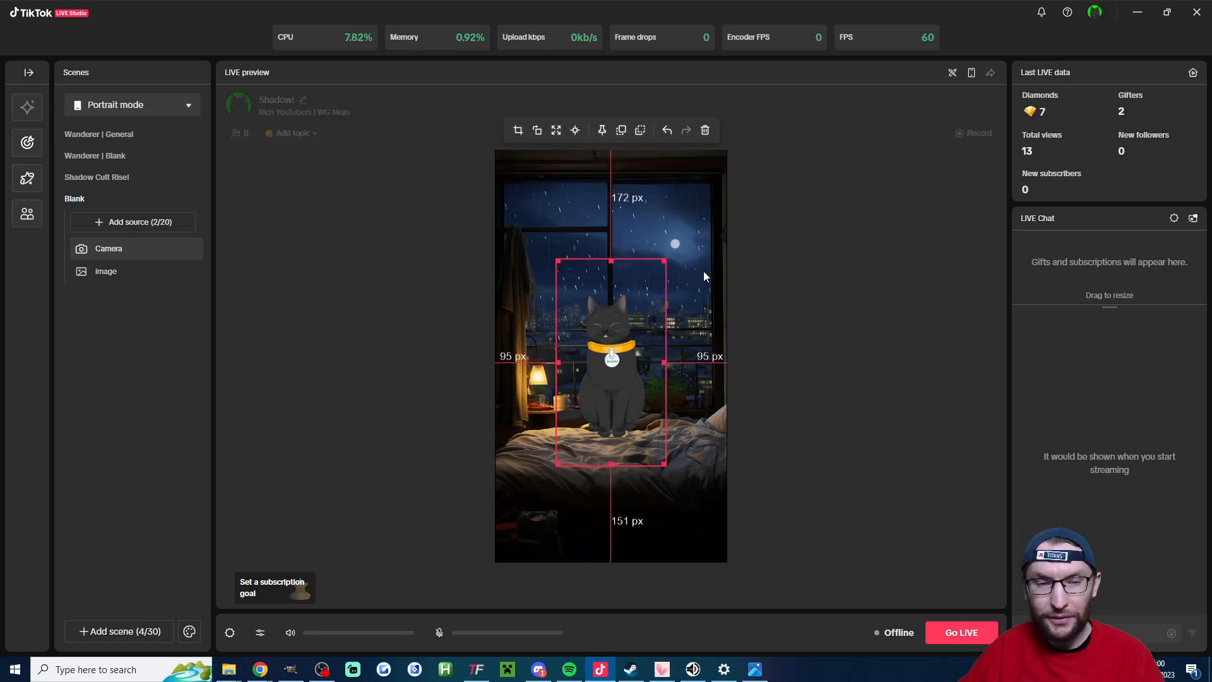
left_click(891, 339)
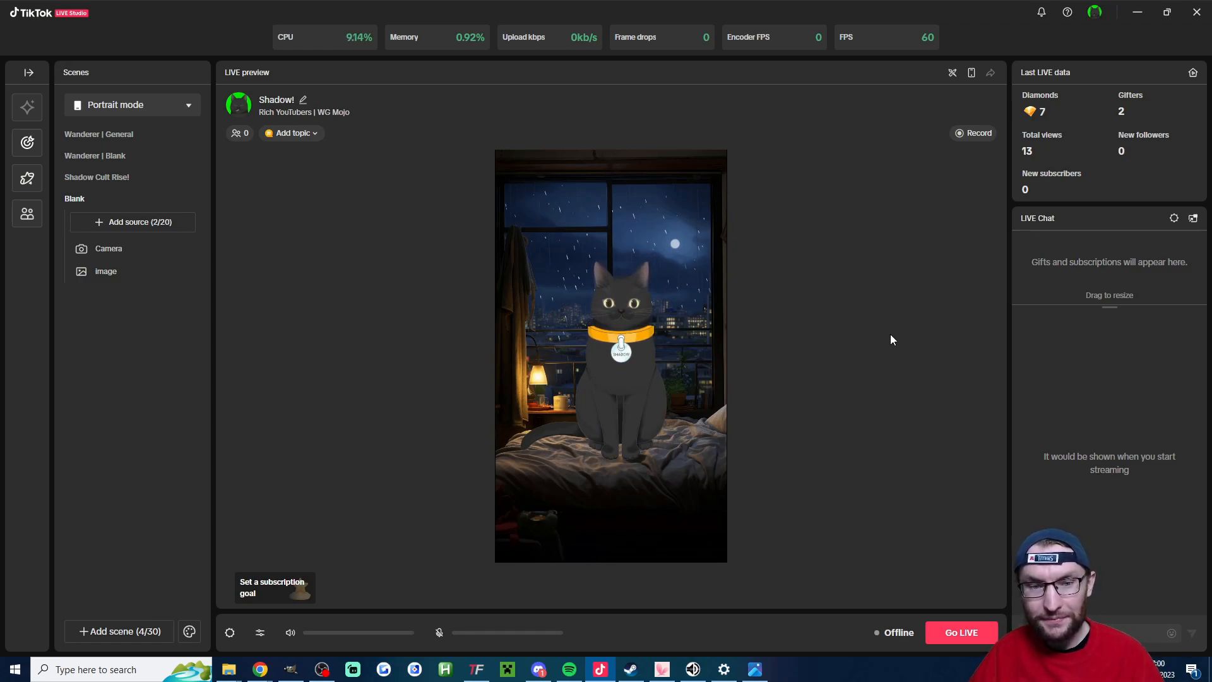
Look up the Text widget among the available source types and inspect the Text source in the Shadow Cult Rise! scene
left_click(143, 223)
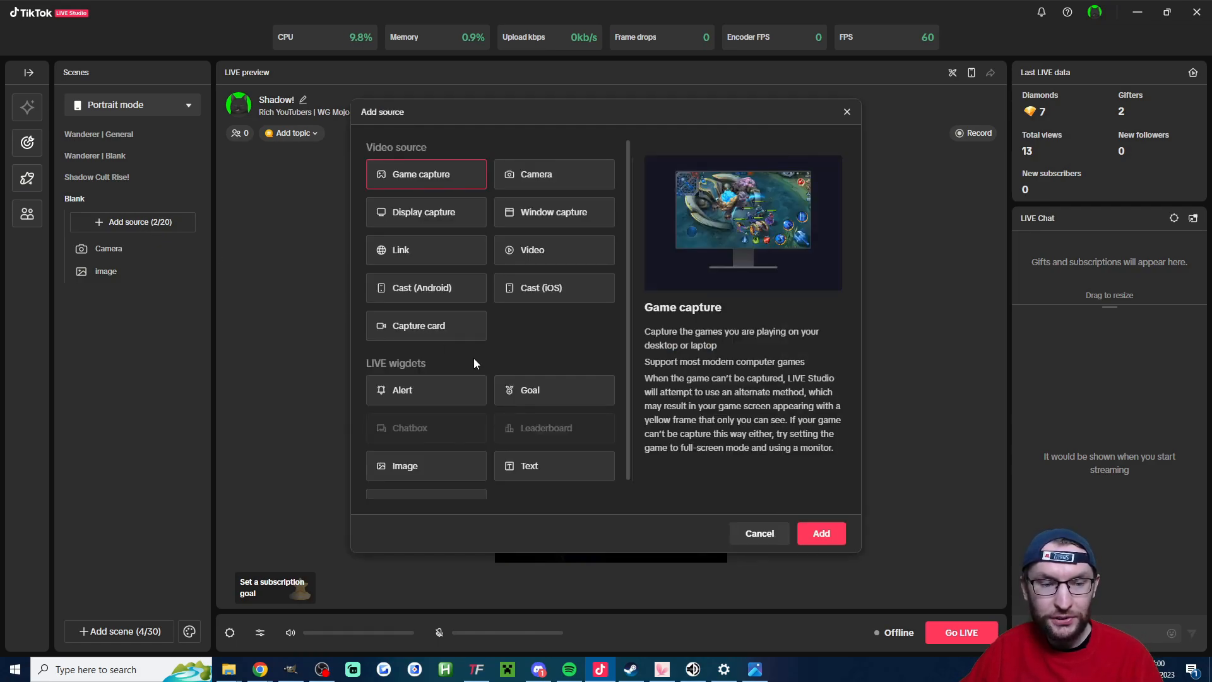
scroll(555, 466, "down", 1)
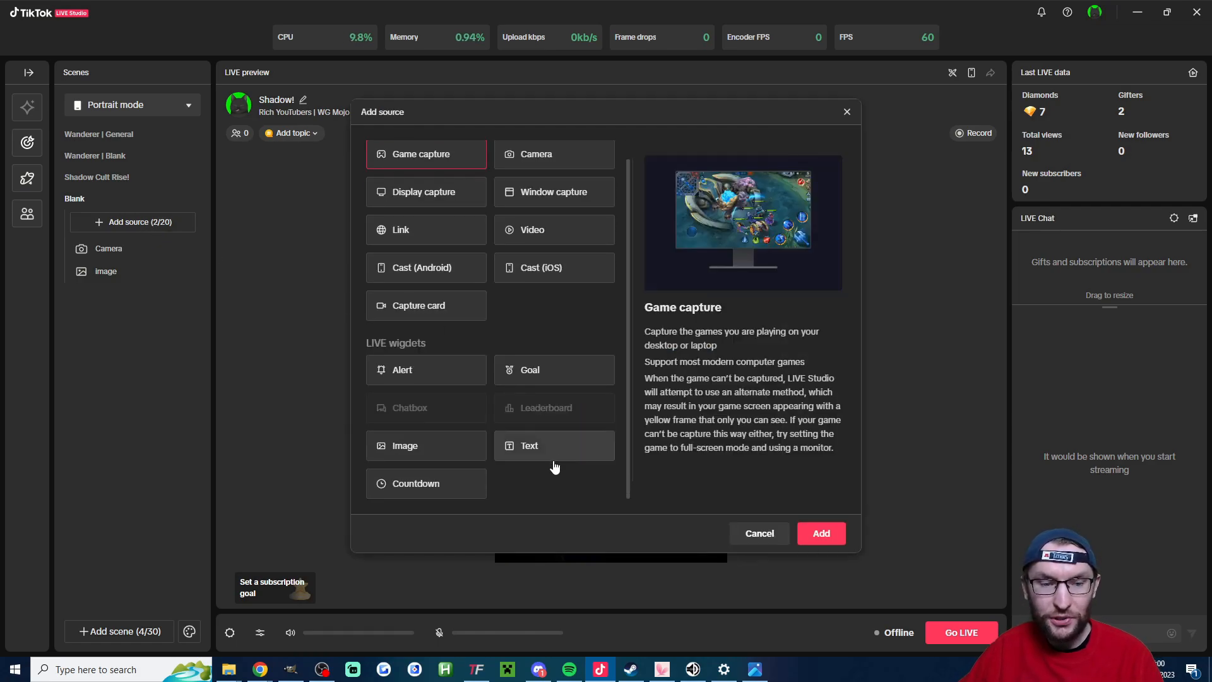
left_click(555, 455)
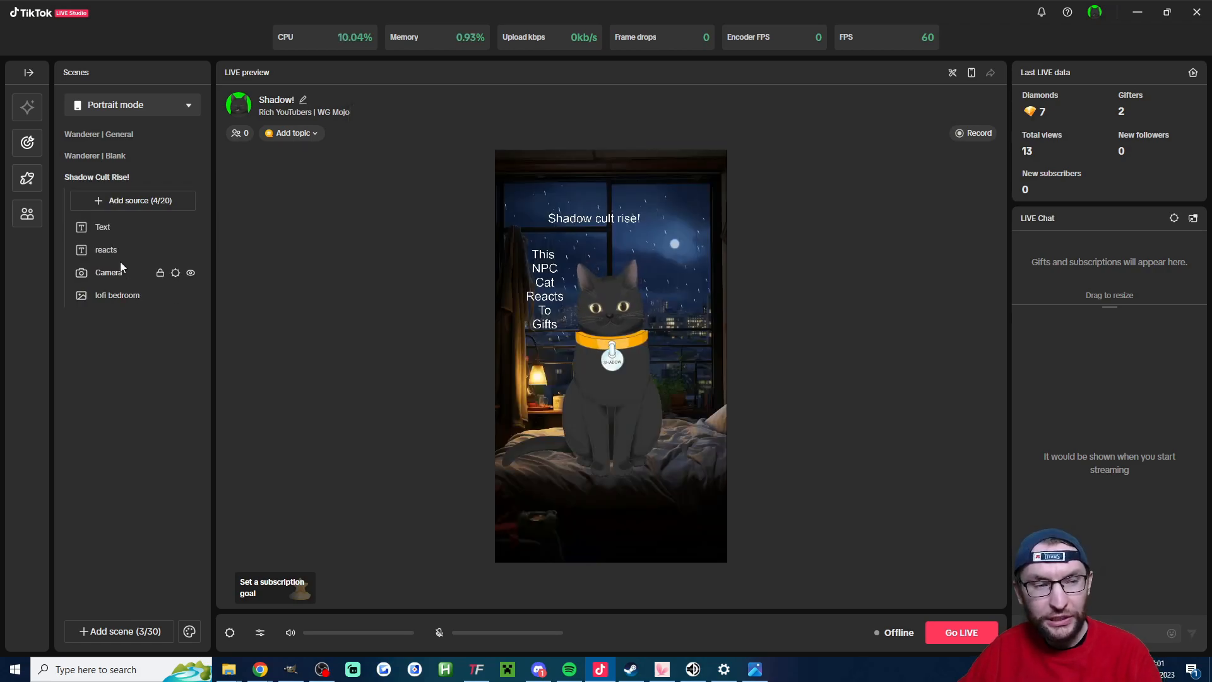
double_click(108, 227)
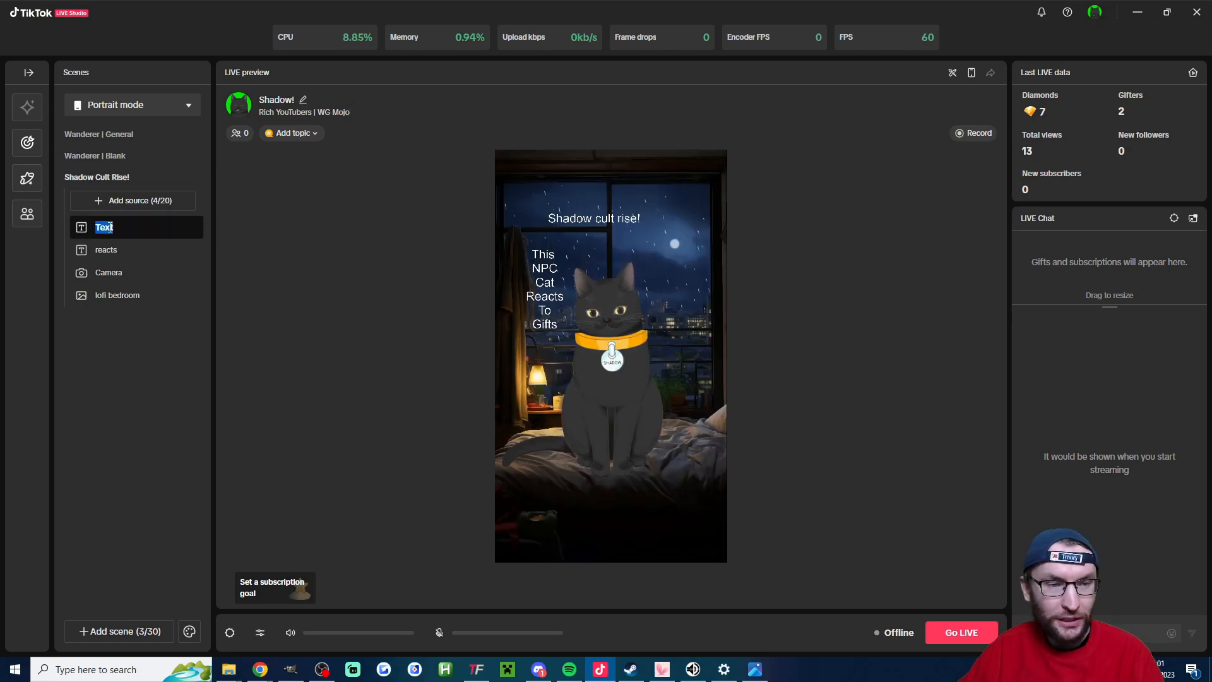
left_click(251, 219)
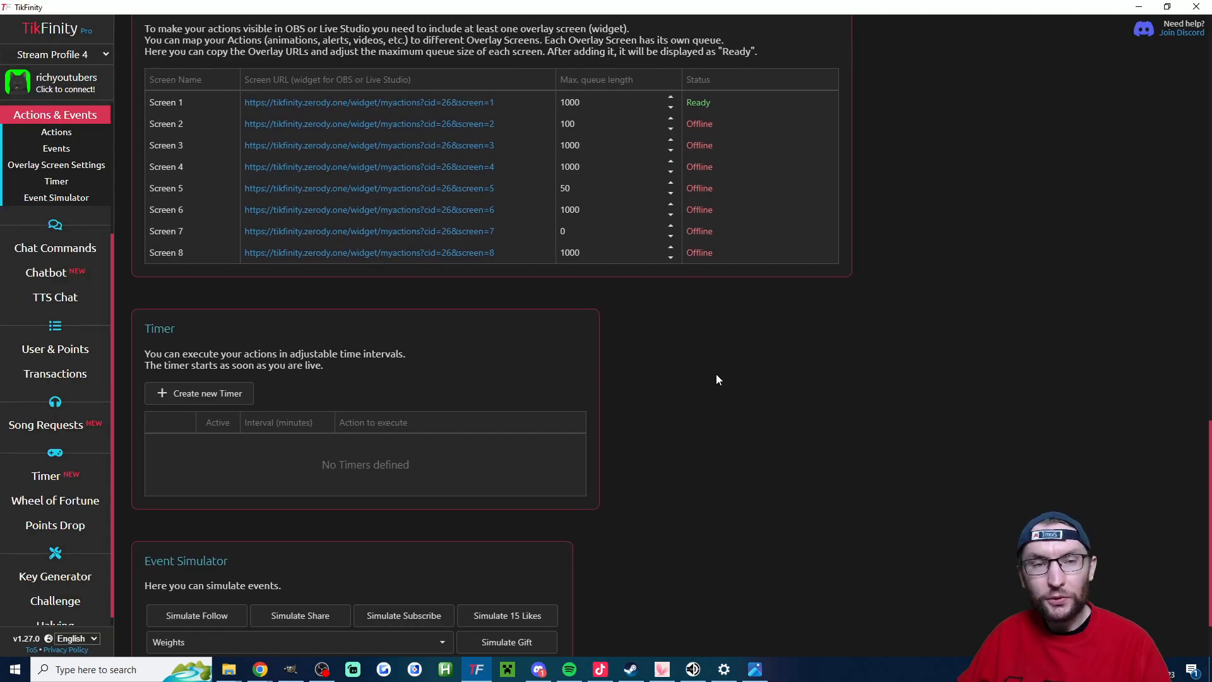
Copy the Screen 1 overlay URL from TikFinity and add it in TikTok LIVE Studio as a Link source in the Shadow Cult Rise! scene
scroll(716, 374, "up", 3)
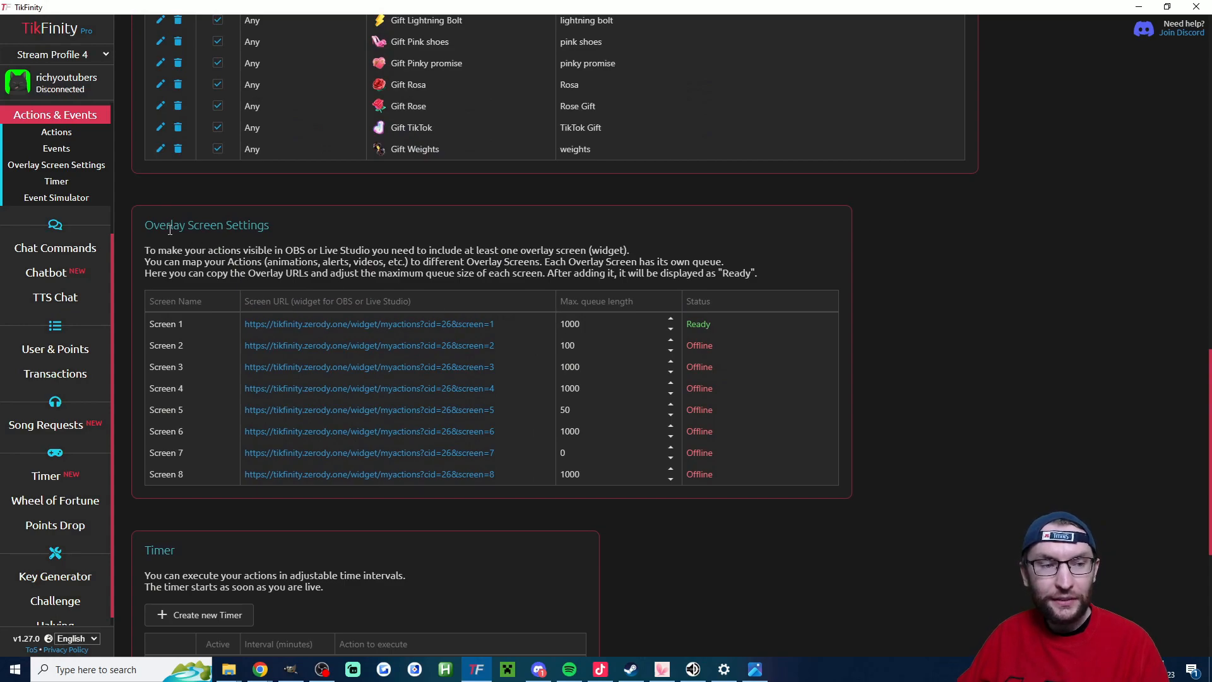
left_click(369, 325)
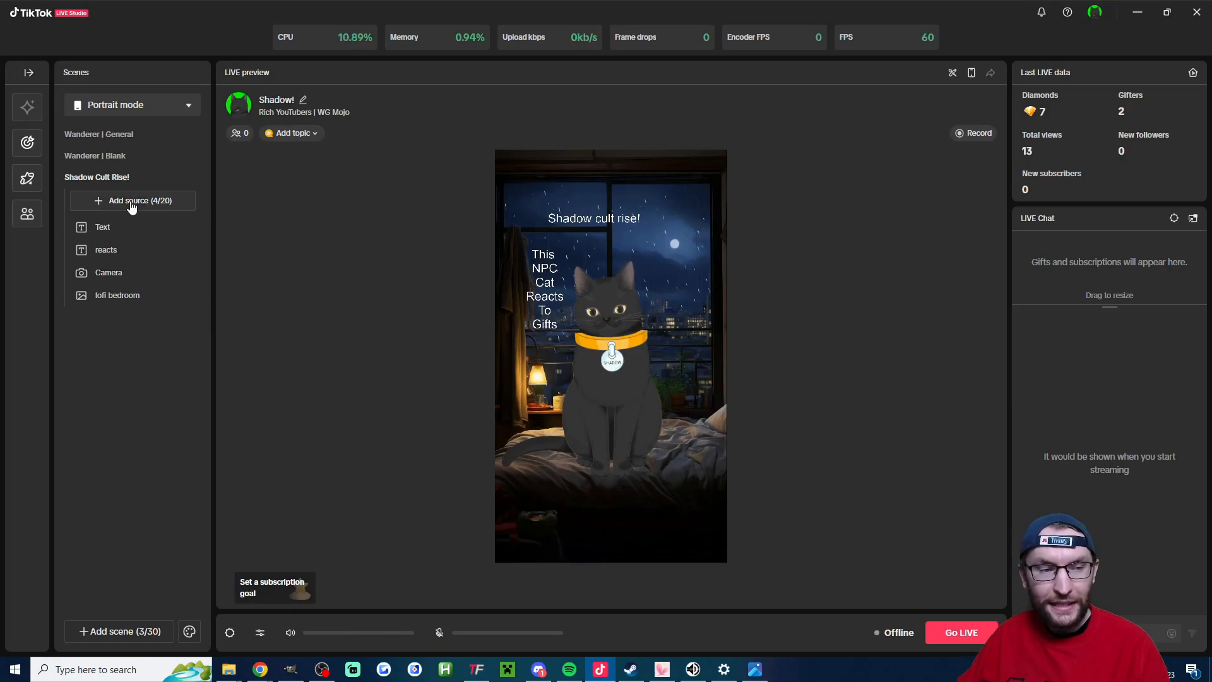
left_click(132, 202)
left_click(442, 256)
left_click(815, 524)
left_click(483, 252)
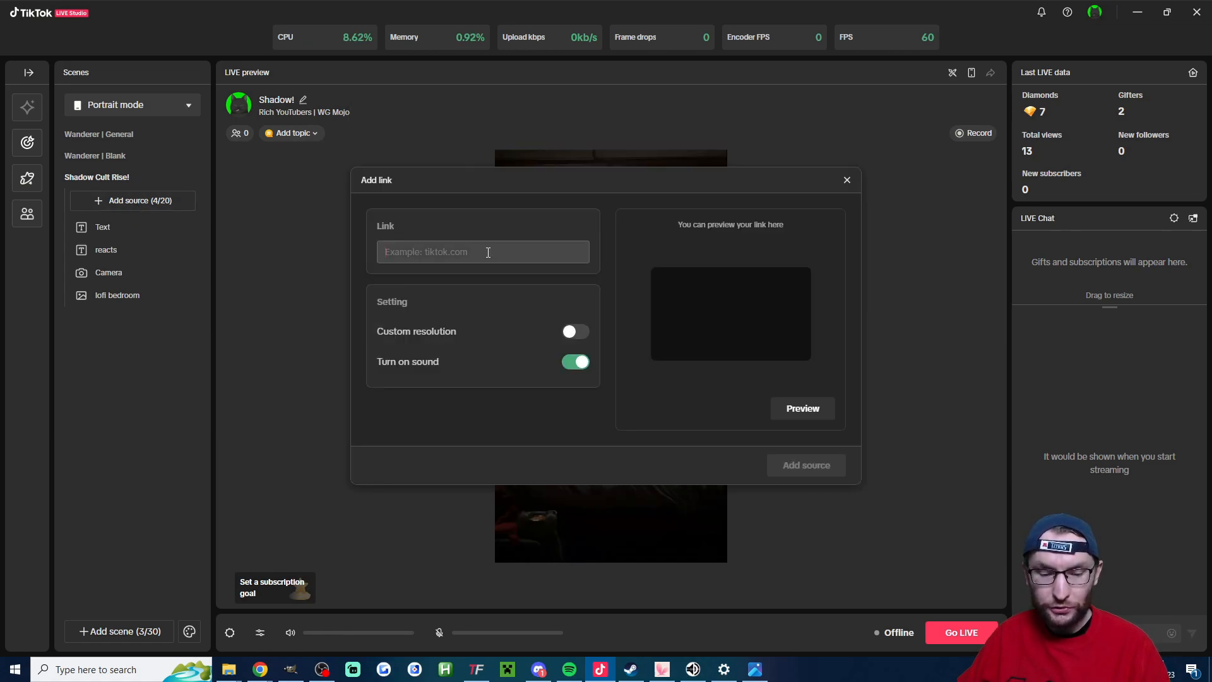
key("ctrl+v")
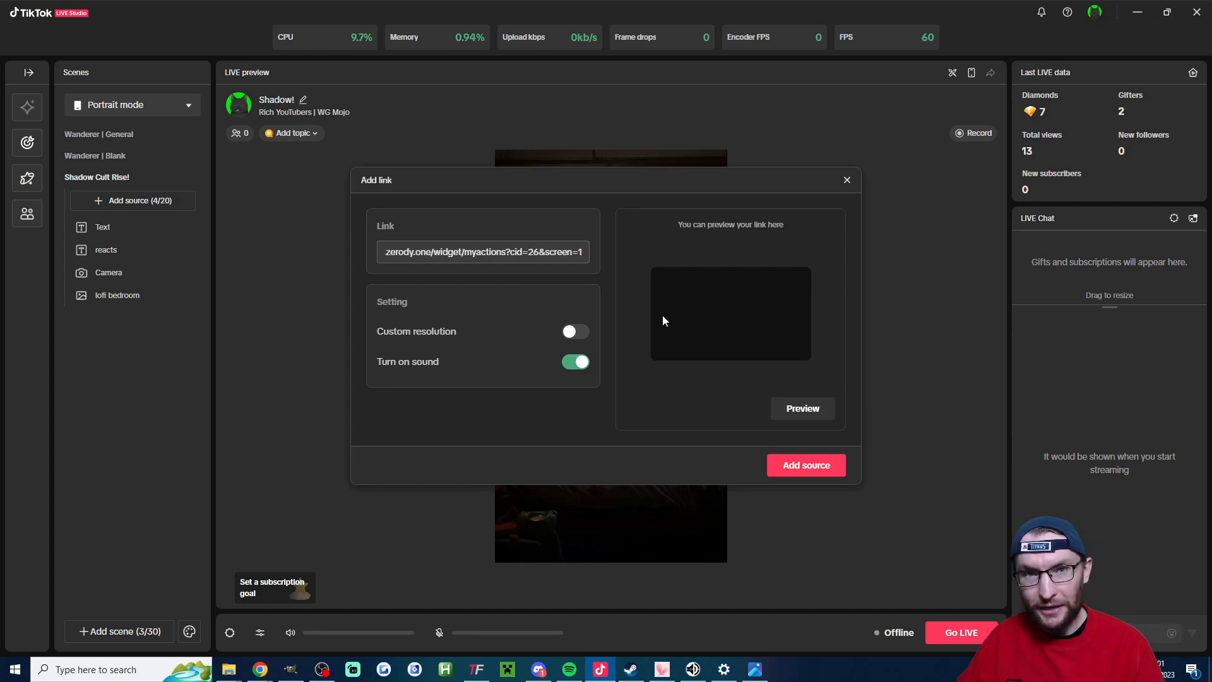
left_click(802, 468)
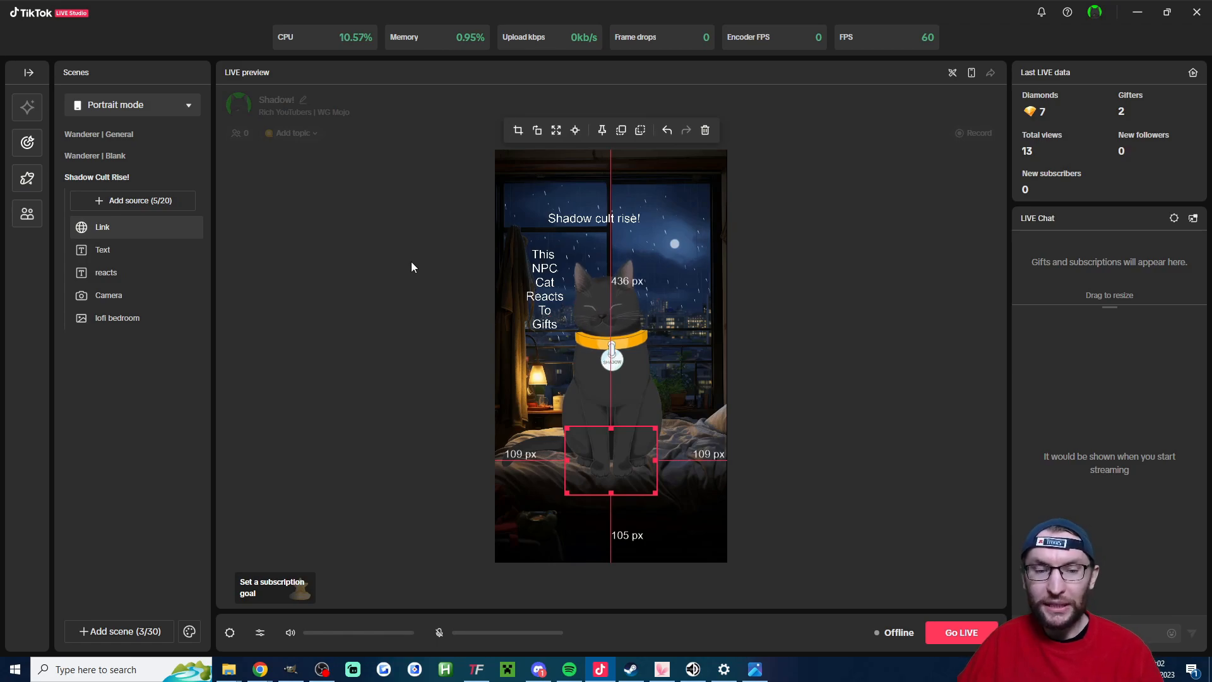
mouse_move(161, 229)
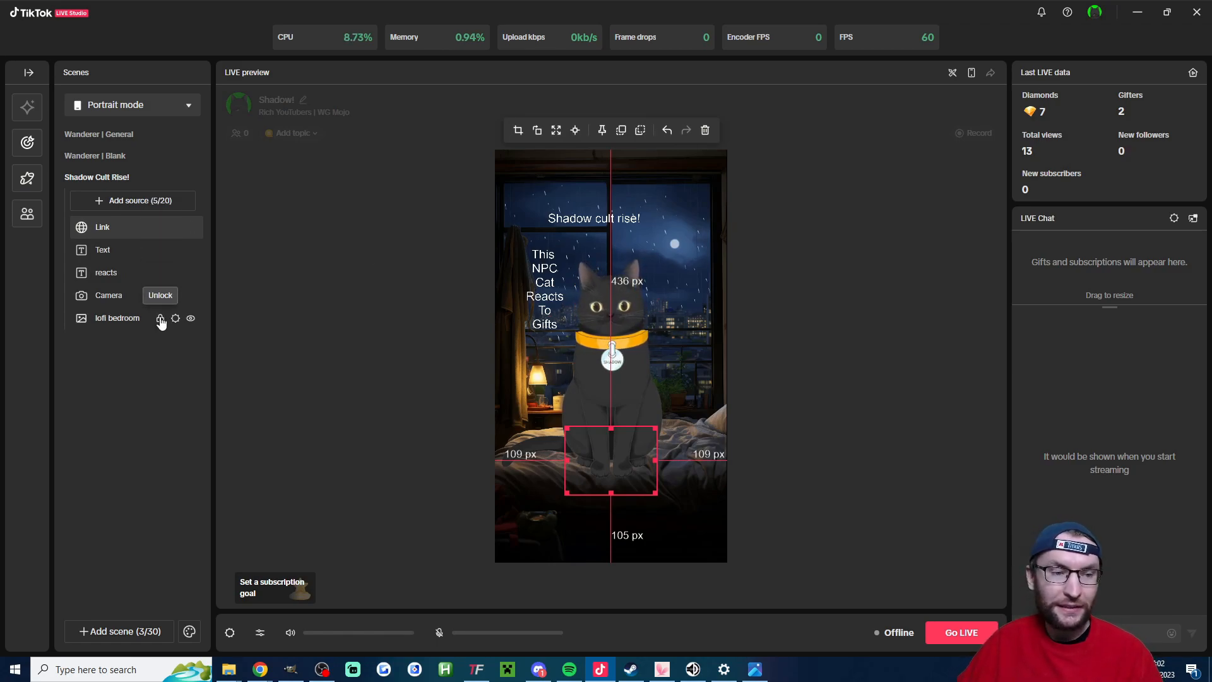
left_click(347, 383)
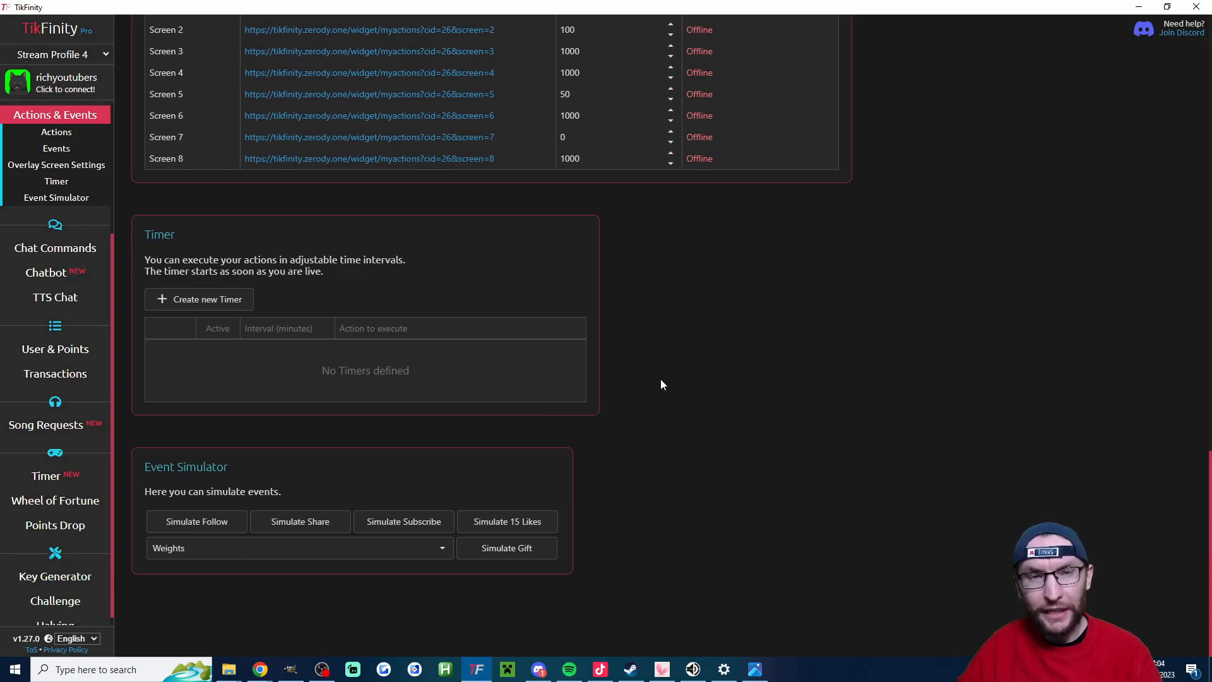
Simulate a Rose gift in TikFinity's Event Simulator and switch to TikTok LIVE Studio to watch the cat's reaction
left_click(442, 551)
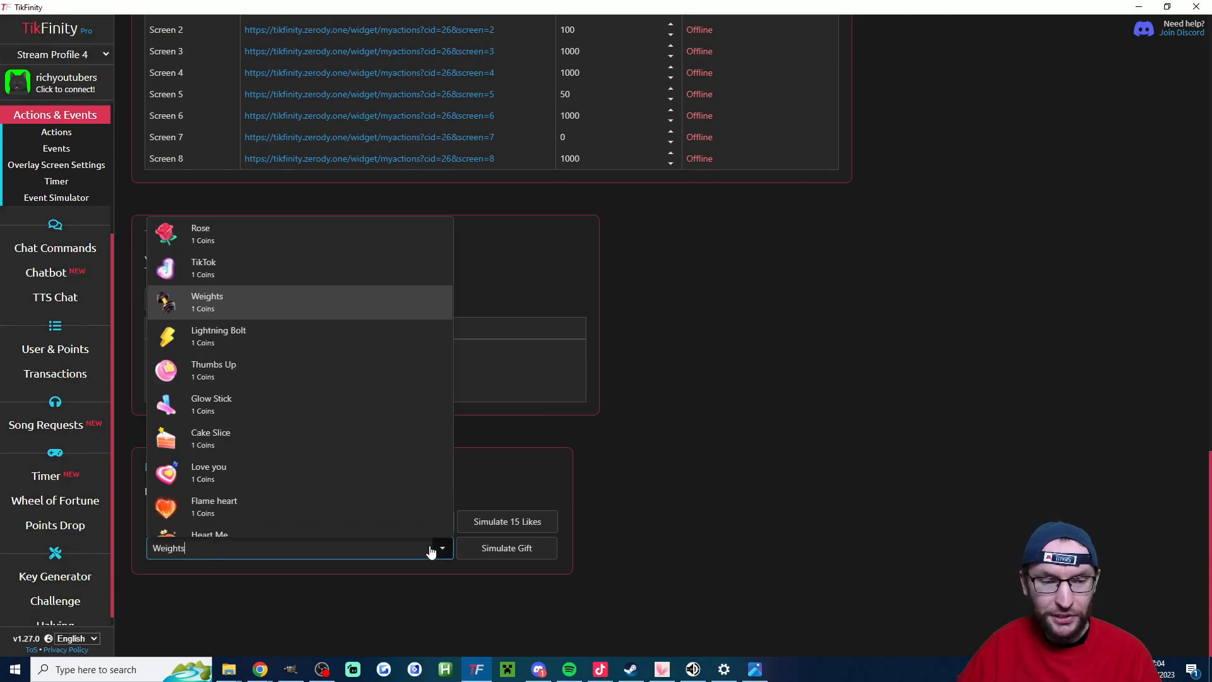
left_click(238, 243)
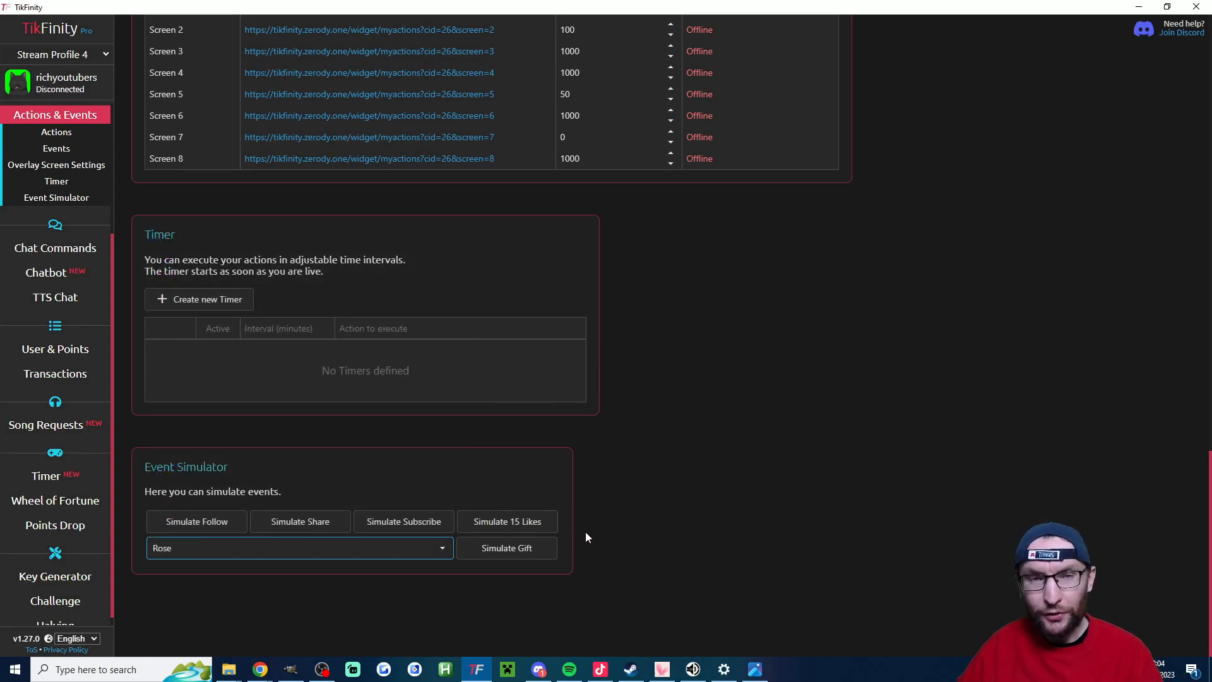
left_click(556, 546)
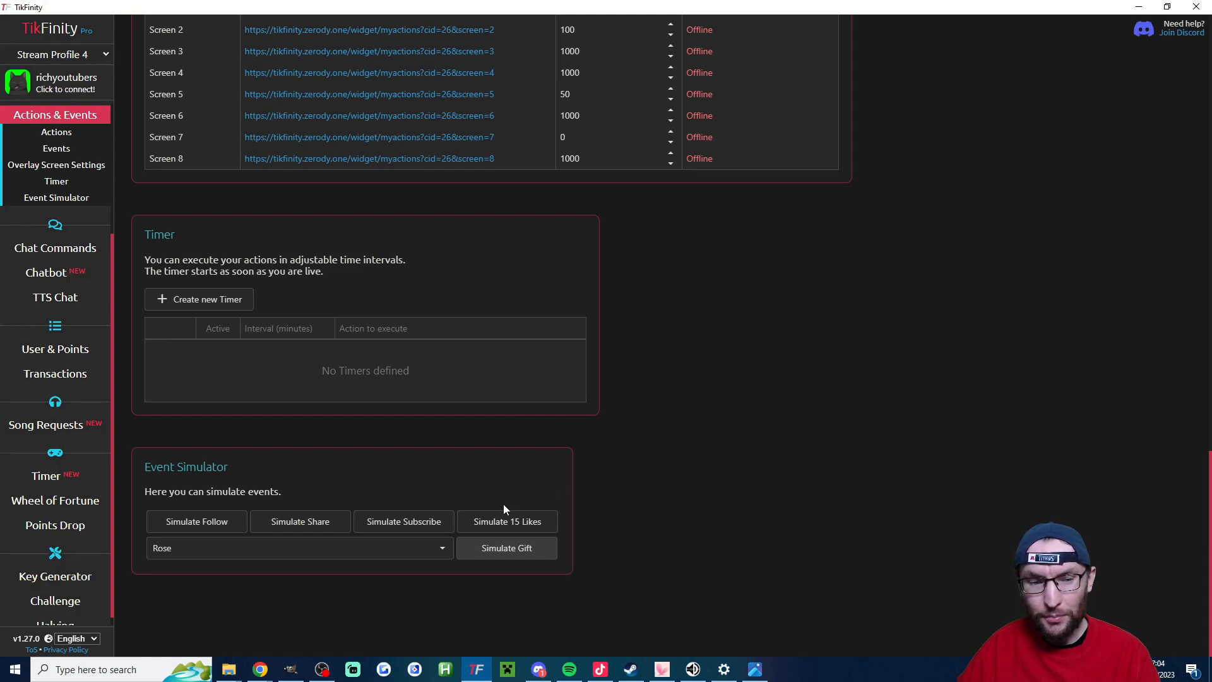
left_click(515, 556)
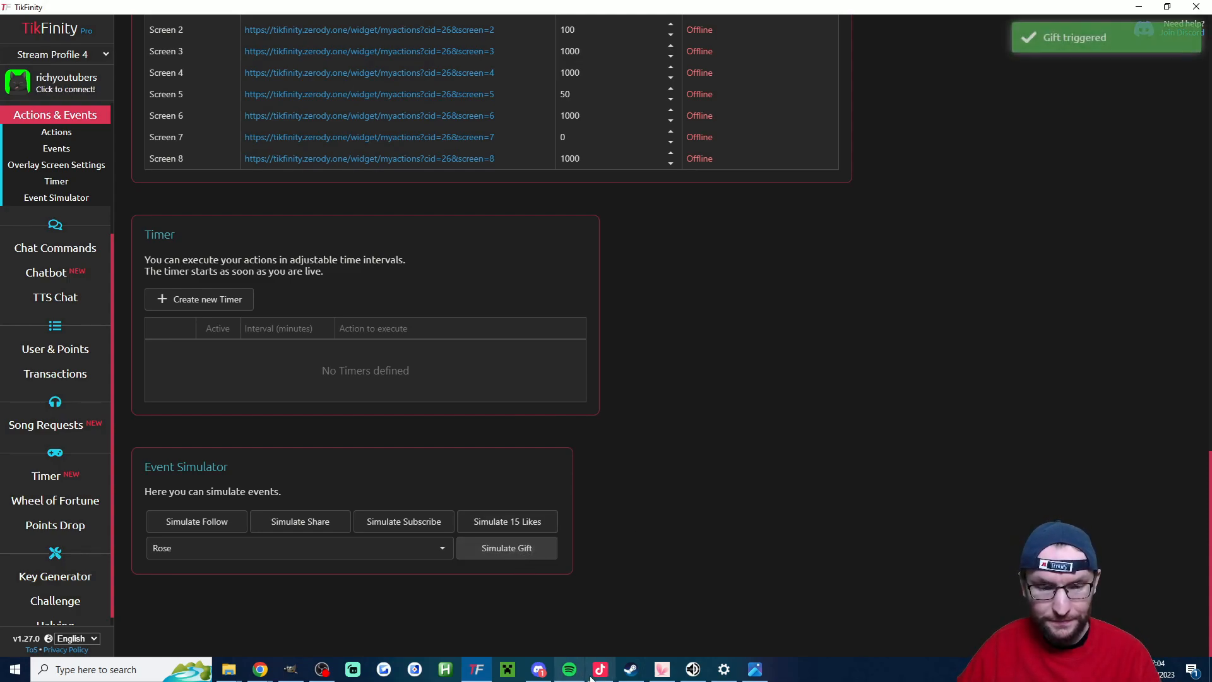
left_click(596, 672)
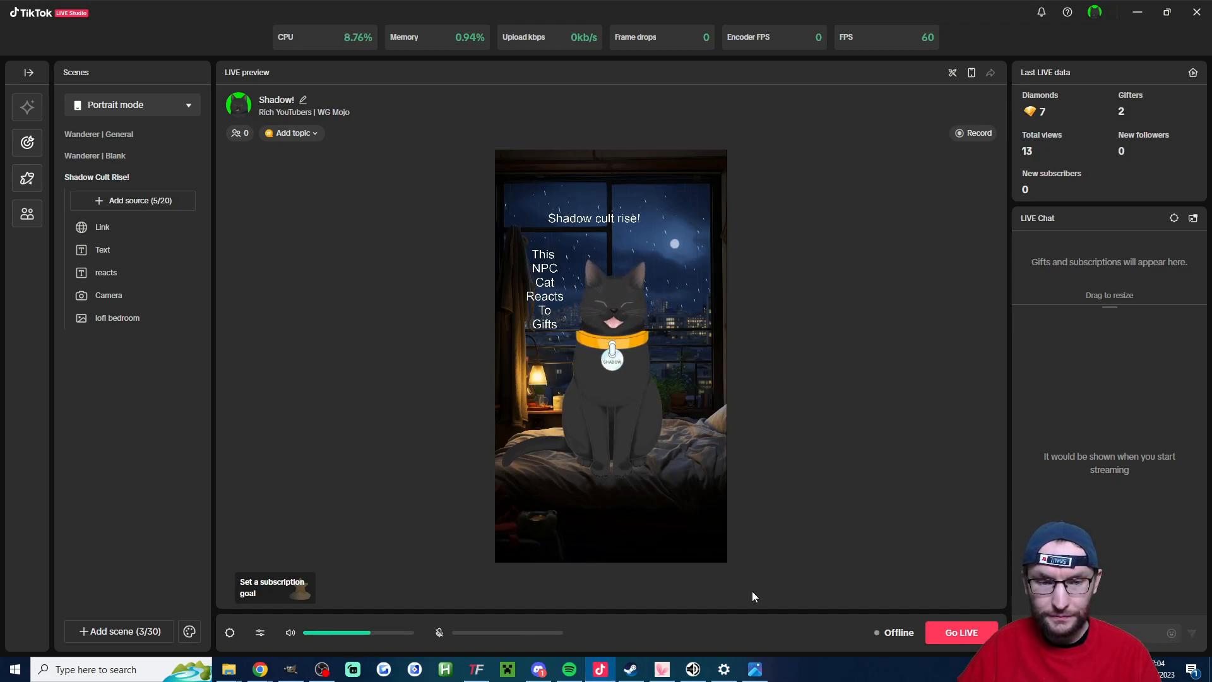
Switch to VTS Desktop Audio, enlarge its window and try the audio sensitivity at about 30% before lowering it to about 5%
left_click(695, 669)
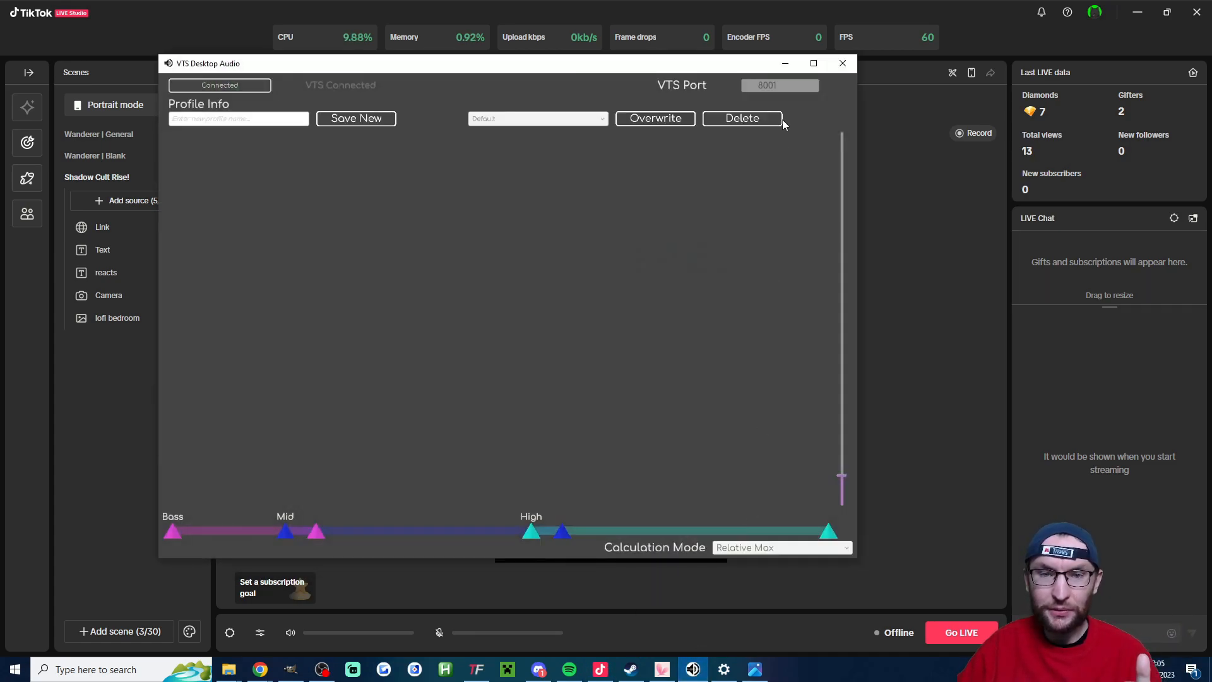
left_click(814, 64)
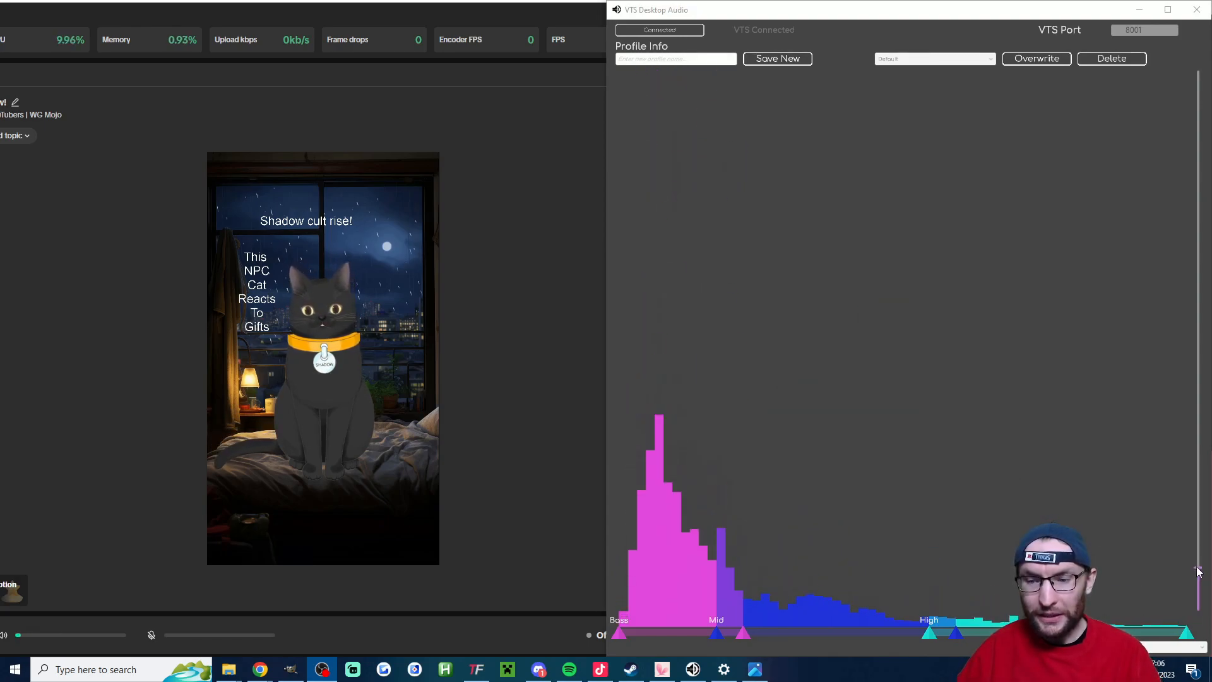
left_click_drag(1200, 574, 1198, 454)
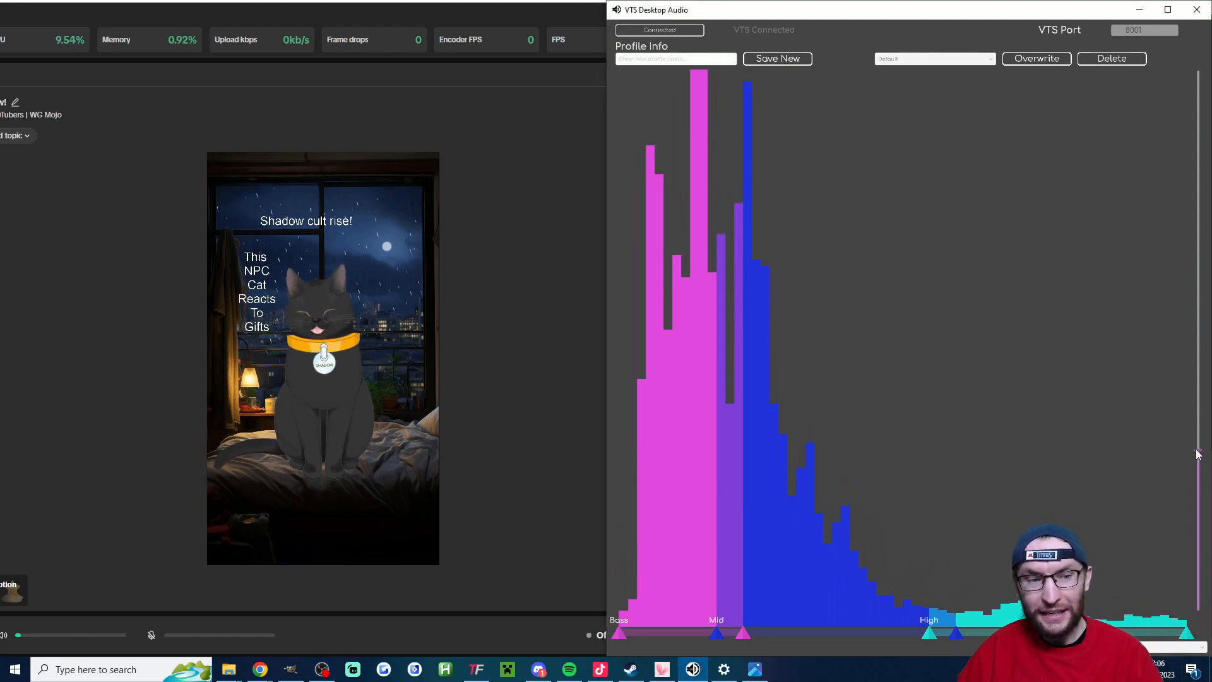
left_click_drag(1199, 454, 1201, 582)
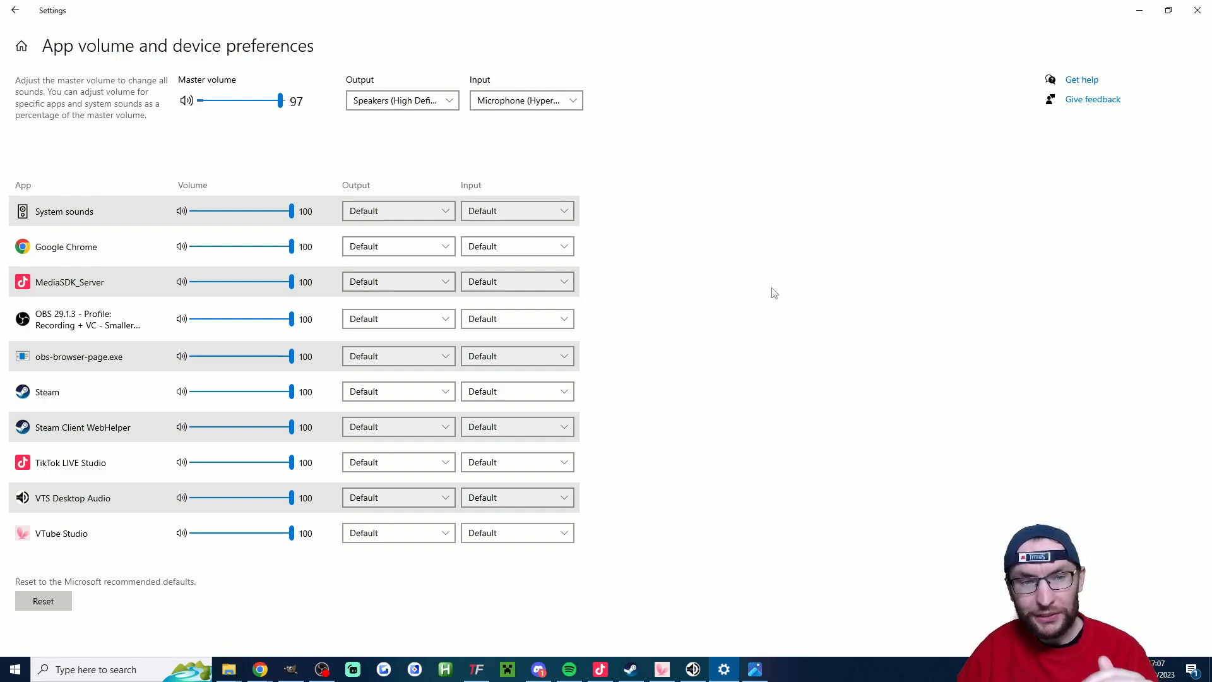
Open the choice of output devices for Google Chrome in the Windows app volume and device preferences
left_click(409, 255)
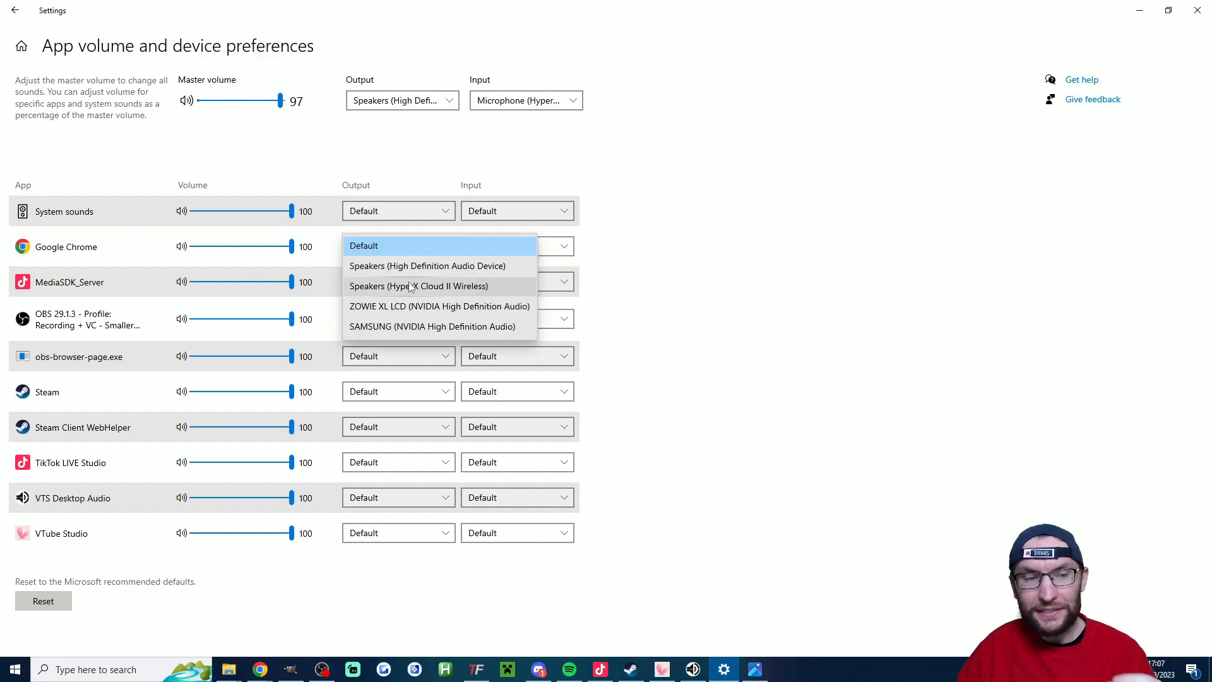